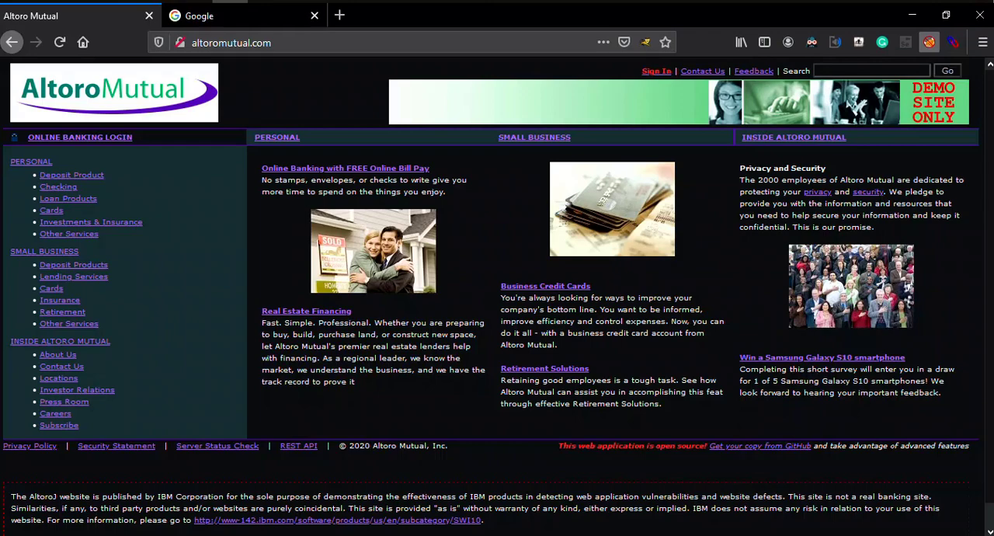
# Enable the http proxy for all URLs in FoxyProxy.
pyautogui.click(929, 42)
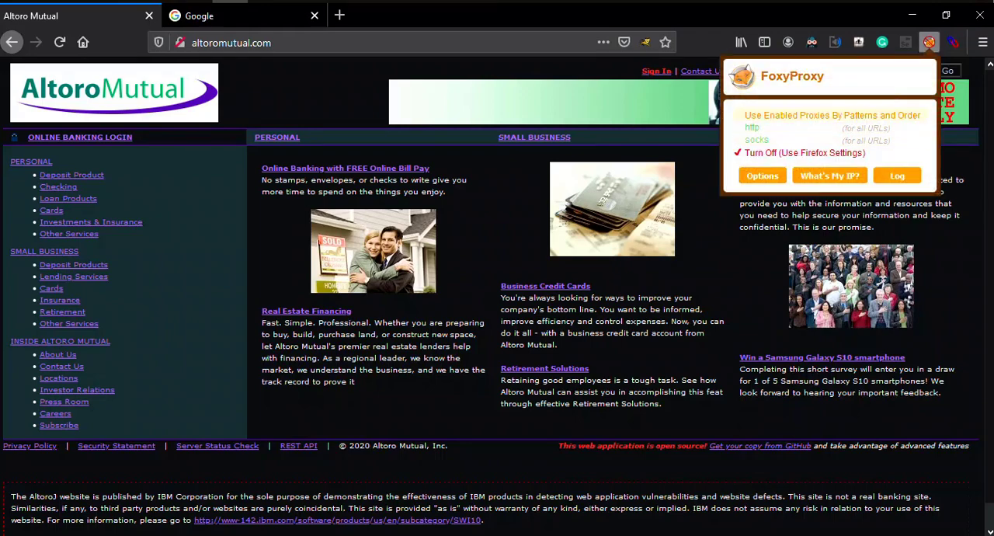
pyautogui.click(751, 127)
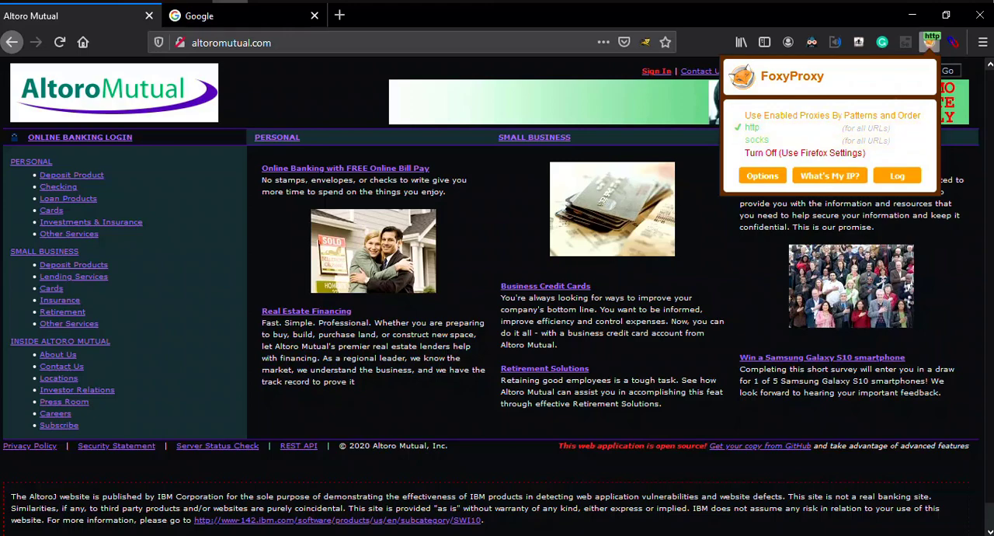
pyautogui.press('Escape')
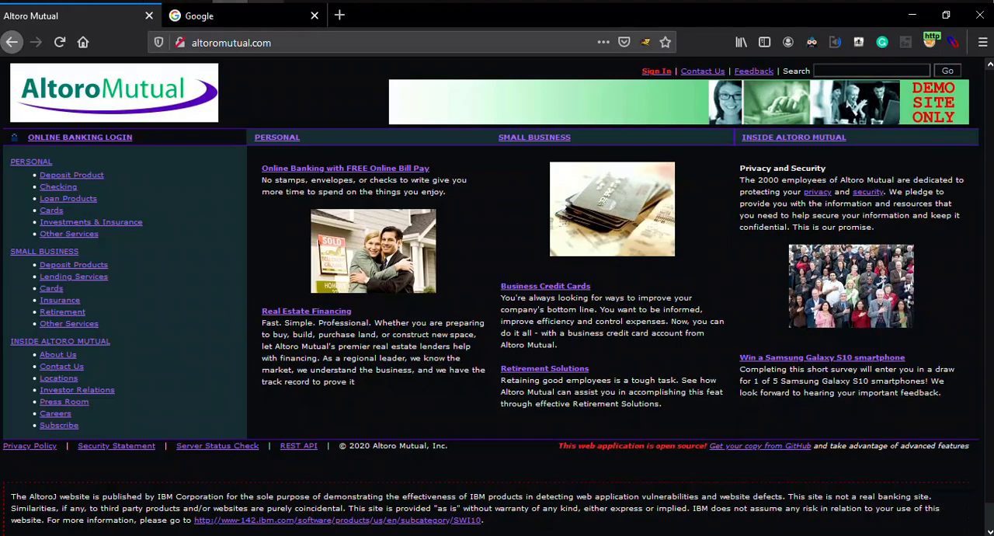
# Turn request interception on in Burp Suite's proxy and return to the Altoro Mutual site in Firefox.
pyautogui.hotkey('alt', 'Tab')
pyautogui.click(226, 130)
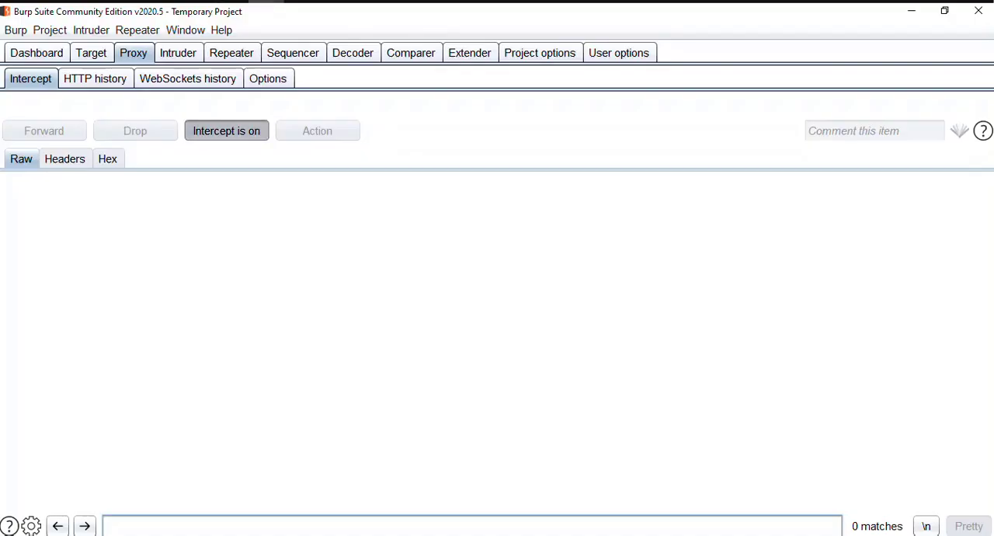
pyautogui.hotkey('alt', 'Tab')
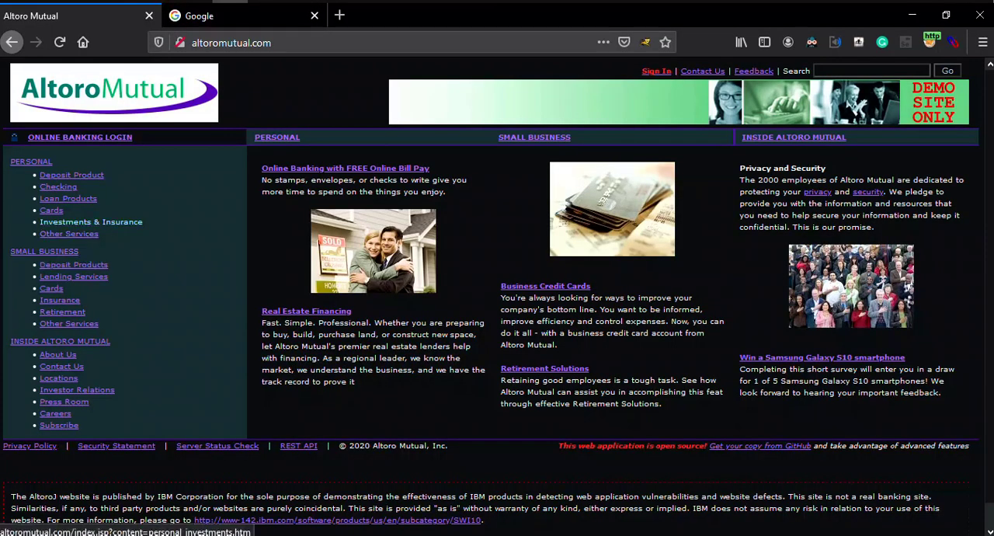
# Open the personal Investments & Insurance page and forward the intercepted requests in Burp Suite.
pyautogui.click(91, 222)
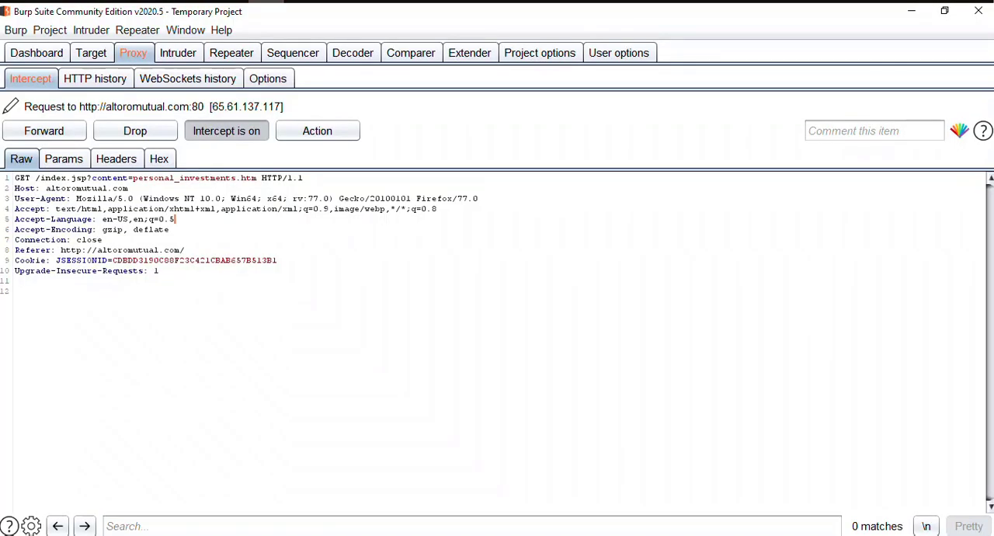
pyautogui.hotkey('ctrl', 'f')
pyautogui.hotkey('ctrl', 'f')
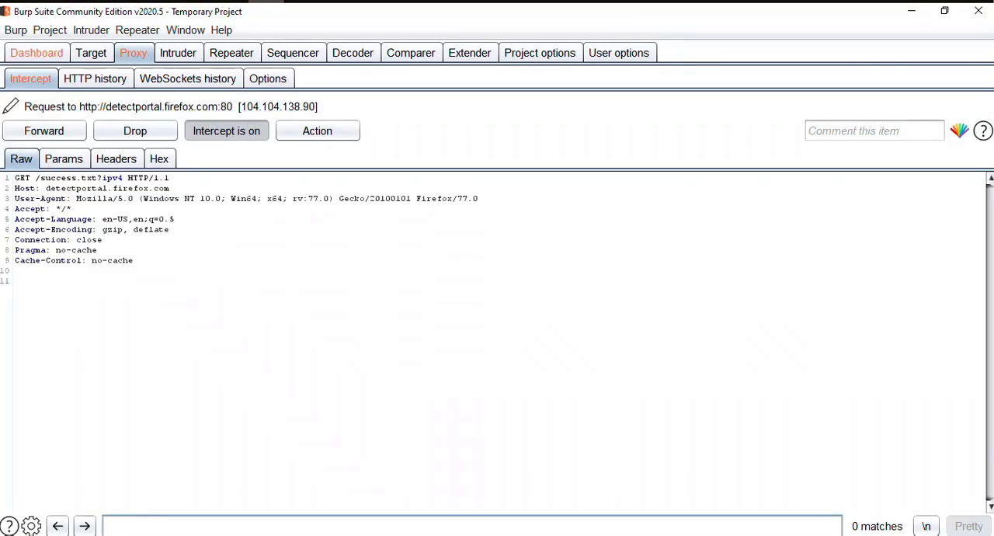
pyautogui.hotkey('ctrl', 'f')
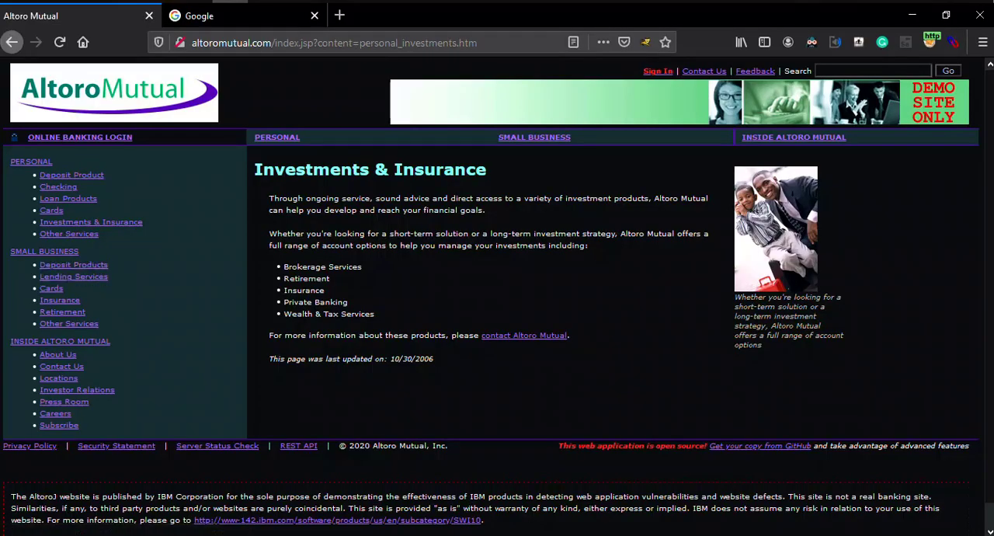
# Request the Altoro Mutual sign-in page and switch to Burp Suite to view the intercepted login.jsp request.
pyautogui.click(658, 70)
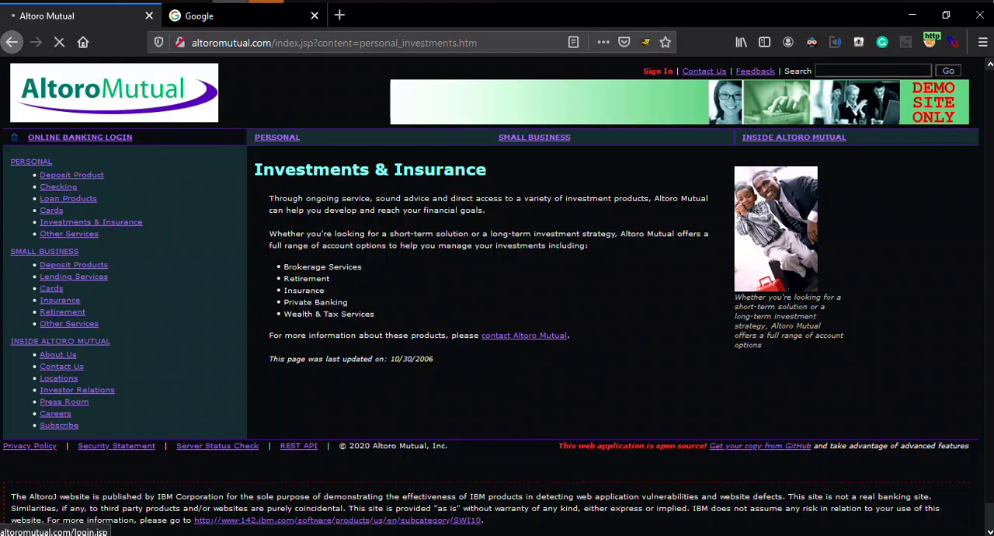
pyautogui.click(266, 2)
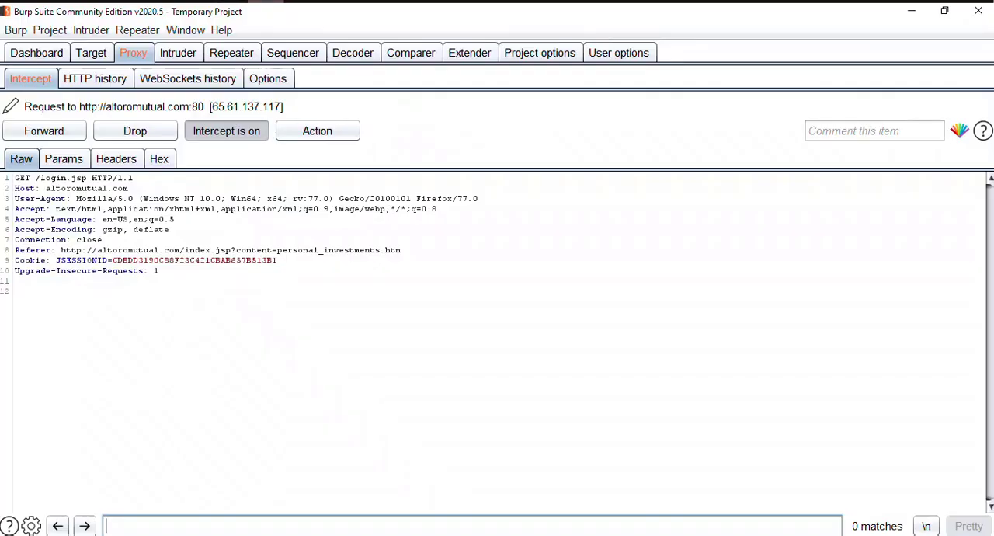
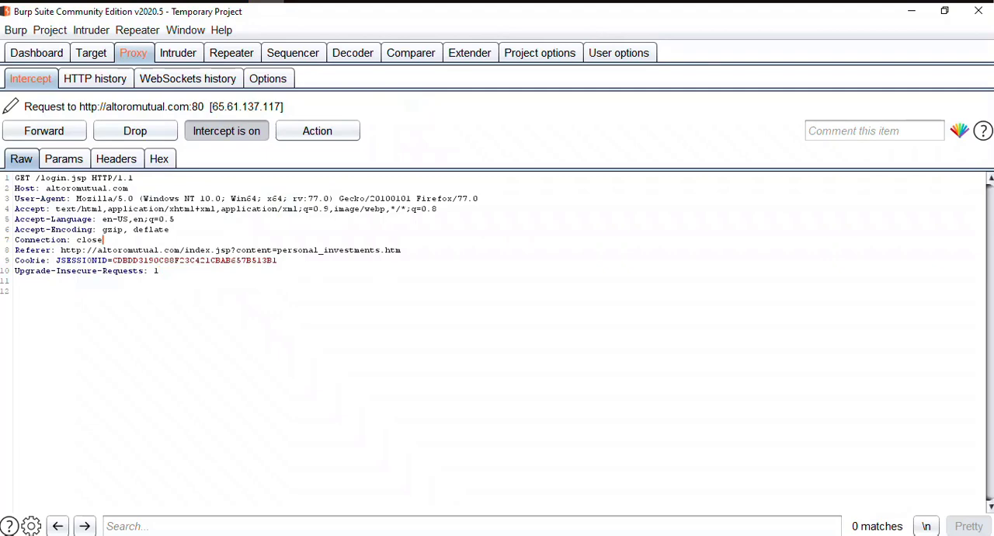
pyautogui.click(177, 240)
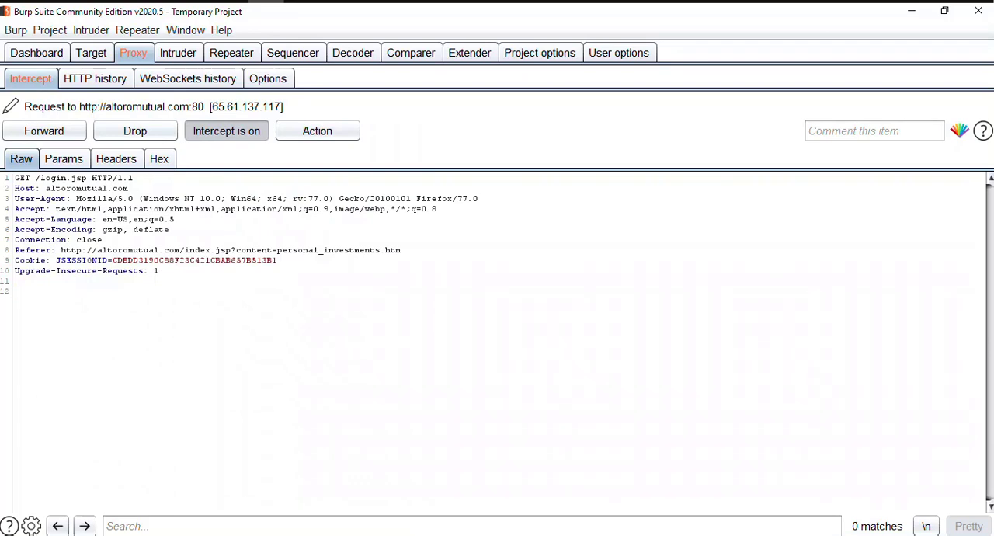
# Forward the intercepted GET request for /login.jsp and the detectportal.firefox.com request for /success.txt.
pyautogui.click(44, 130)
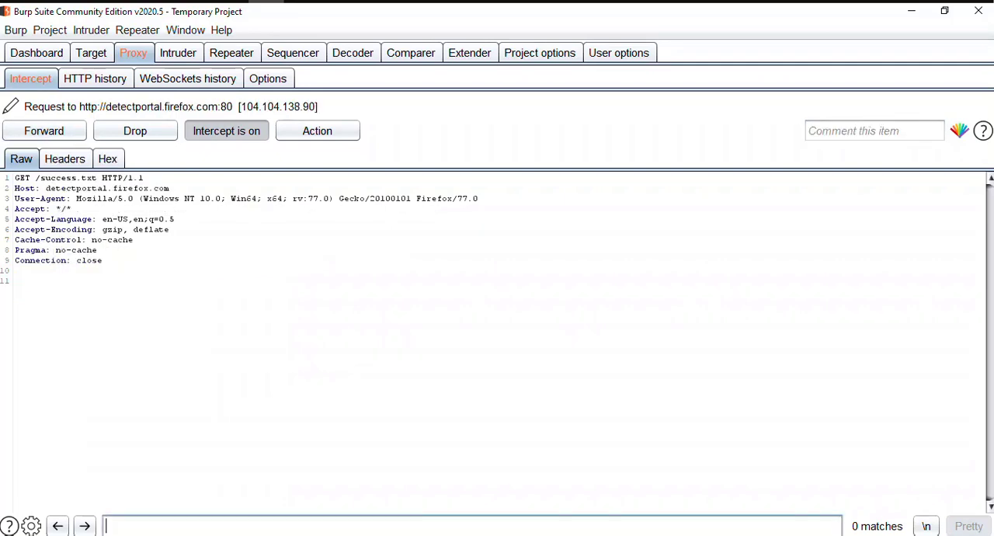
pyautogui.hotkey('ctrl', 'f')
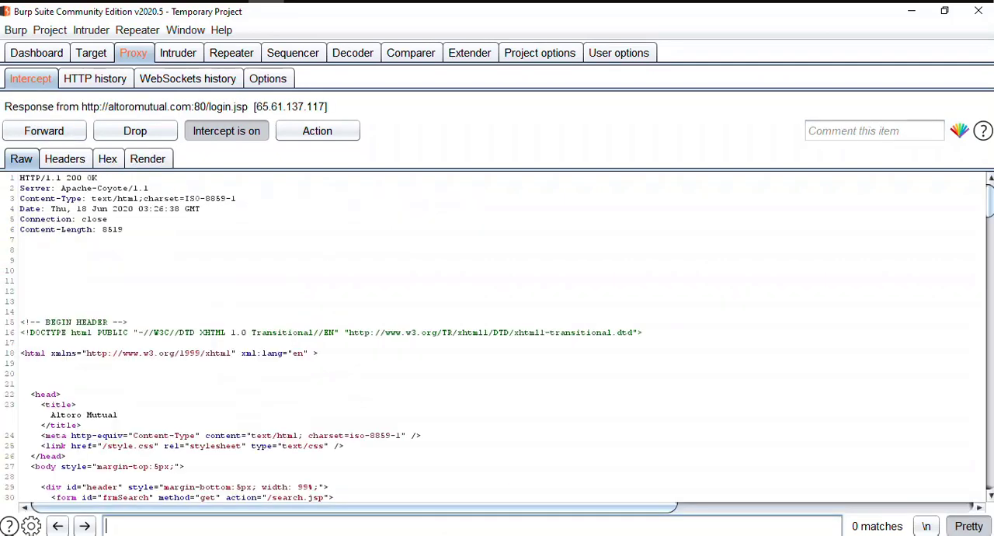
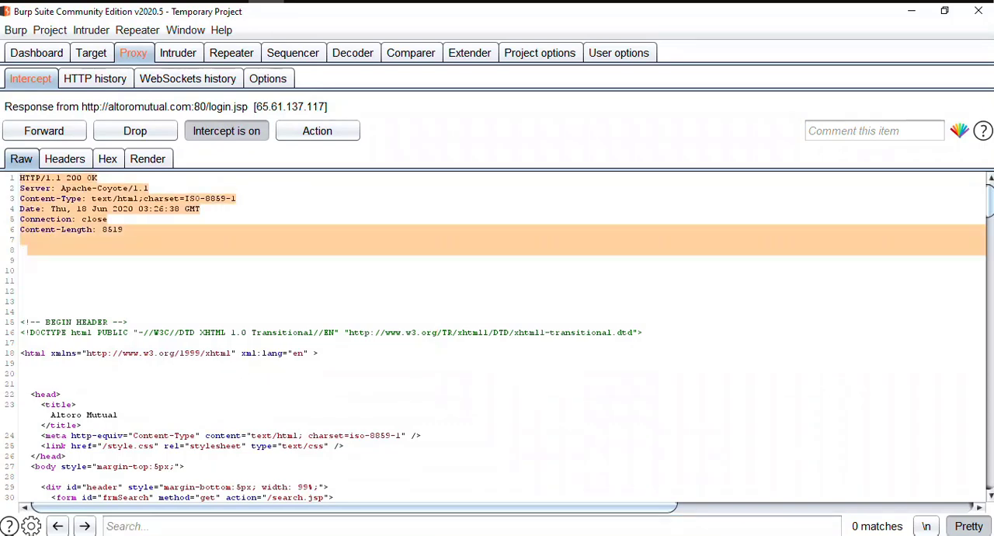
# Review the intercepted /login.jsp response from its HTML footer back up to the response headers.
pyautogui.hotkey('ctrl', 'End')
pyautogui.scroll(3, 503, 337)
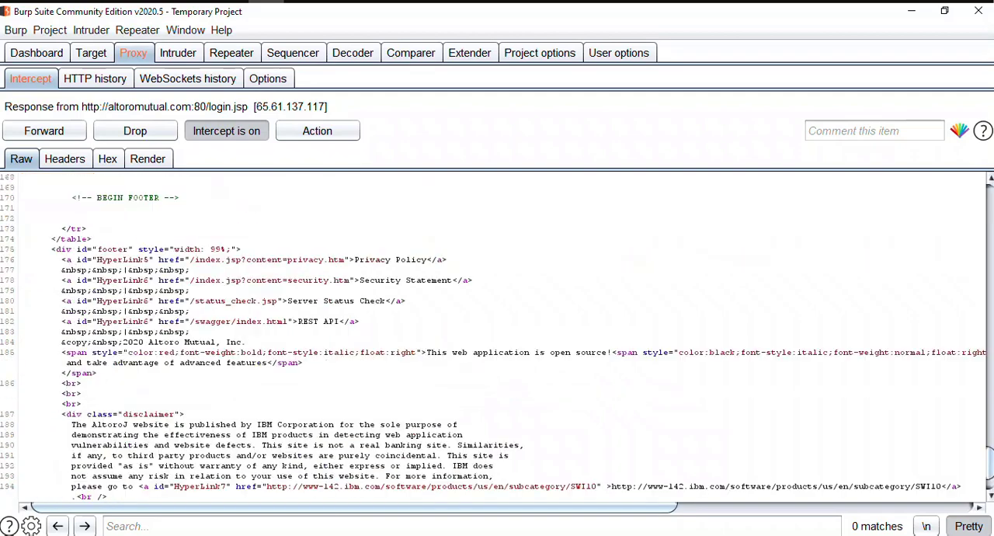
pyautogui.scroll(20, 503, 337)
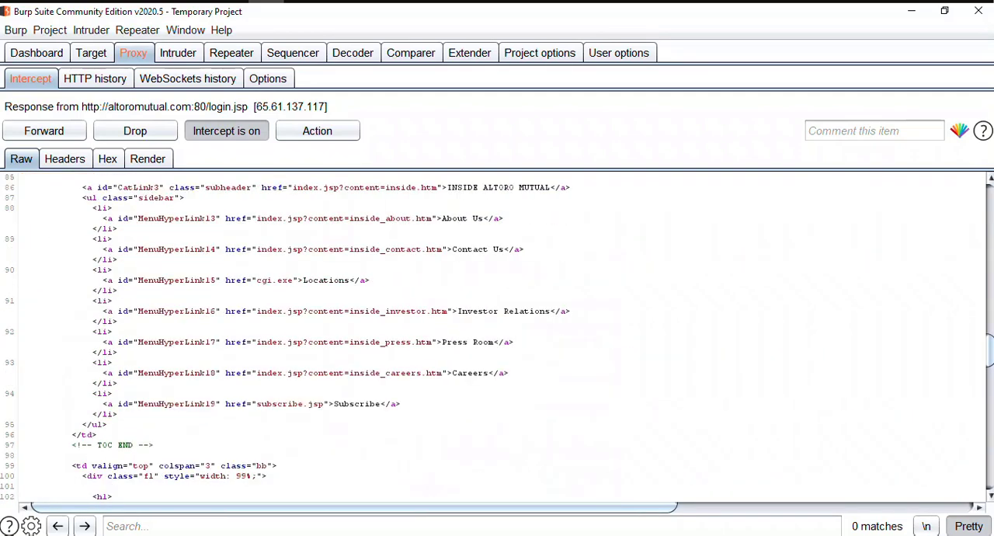
pyautogui.scroll(10, 503, 337)
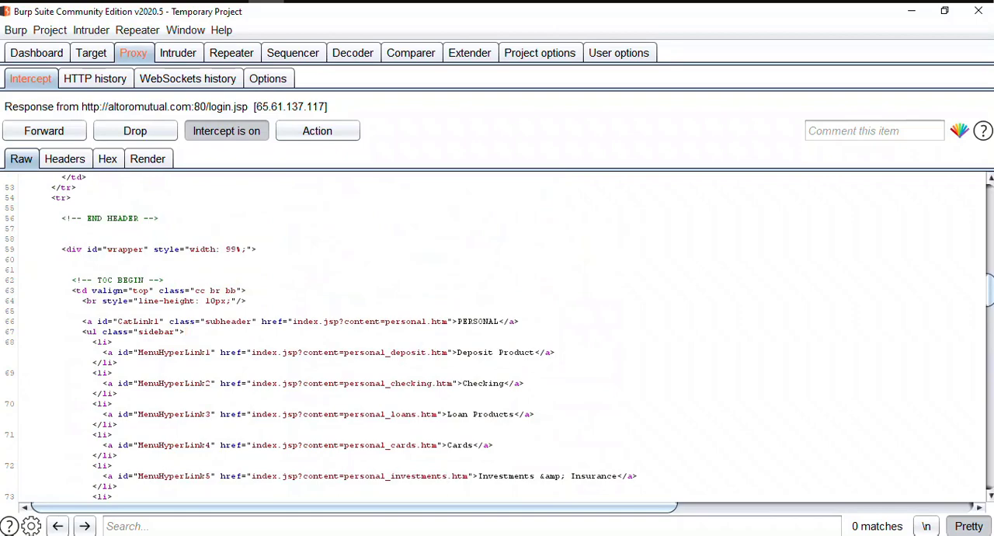
pyautogui.hotkey('ctrl', 'Home')
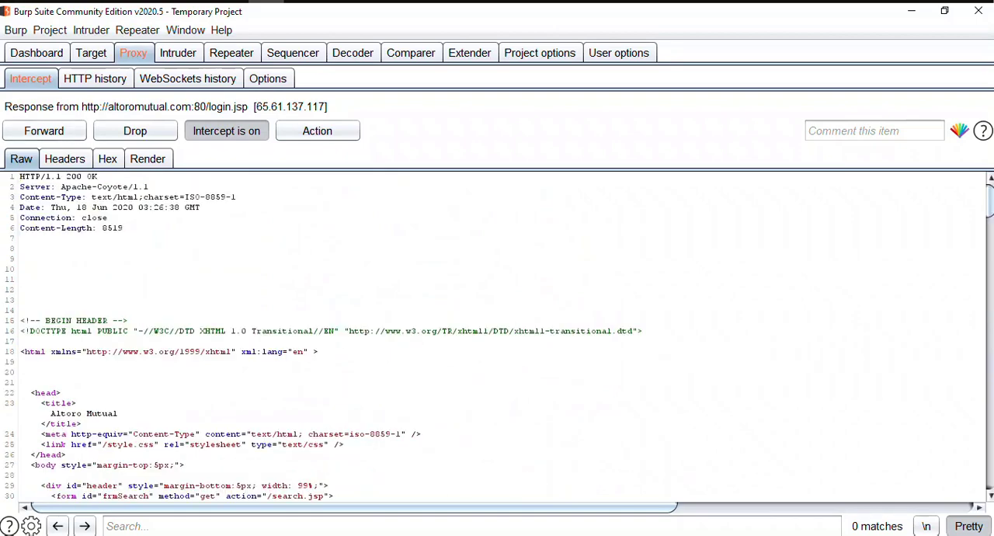
pyautogui.click(21, 239)
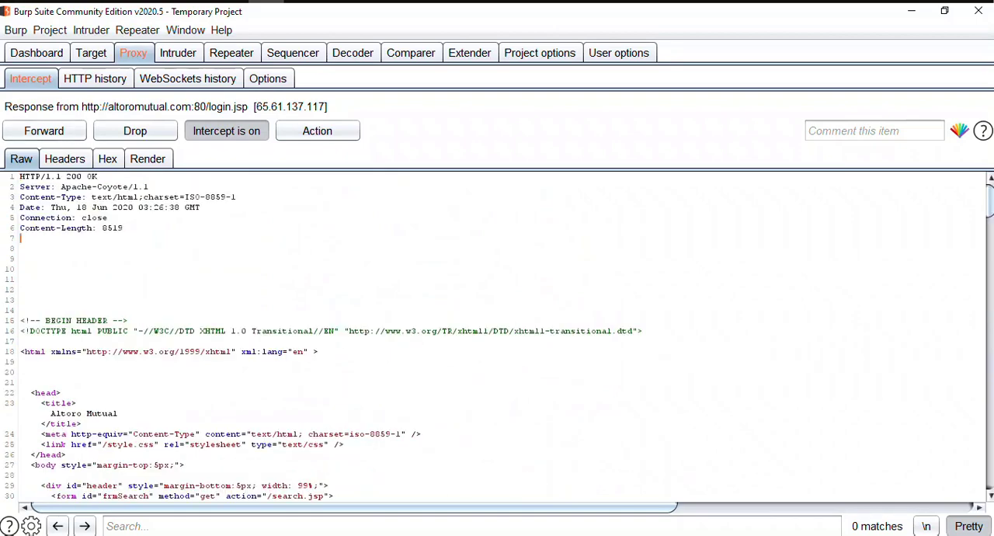
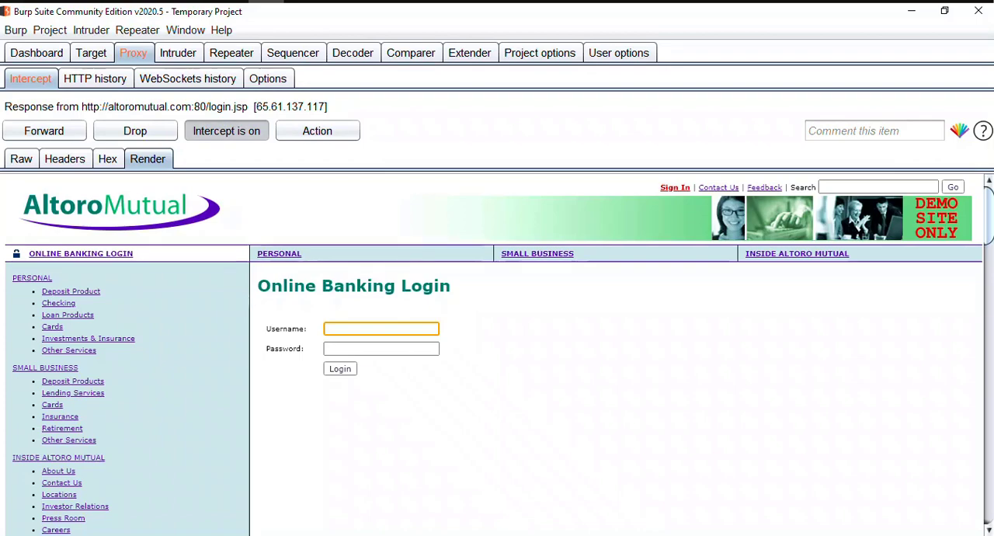
# Examine the rendered view of the intercepted /login.jsp response, from the login form through the footer and copyright notice.
pyautogui.scroll(-8, 493, 354)
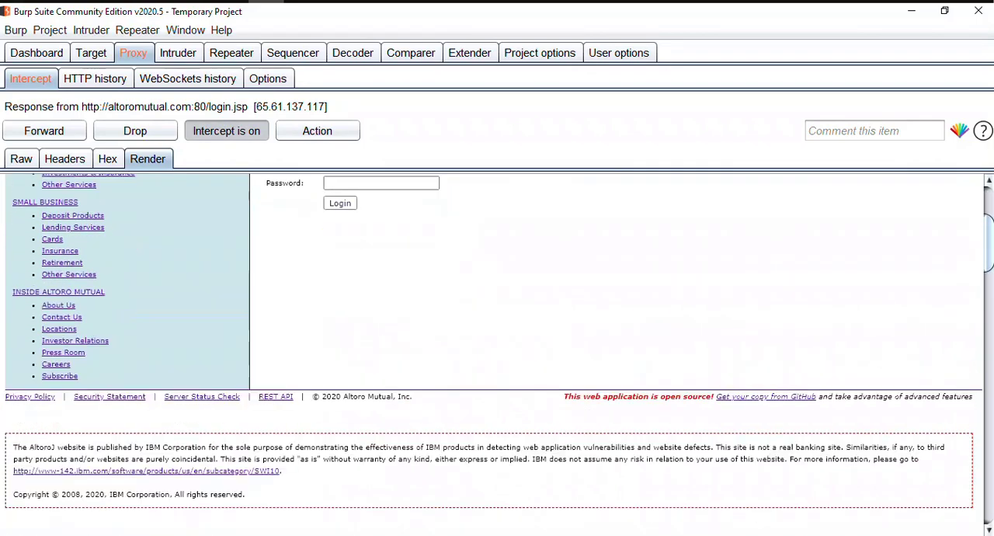
pyautogui.scroll(10, 494, 354)
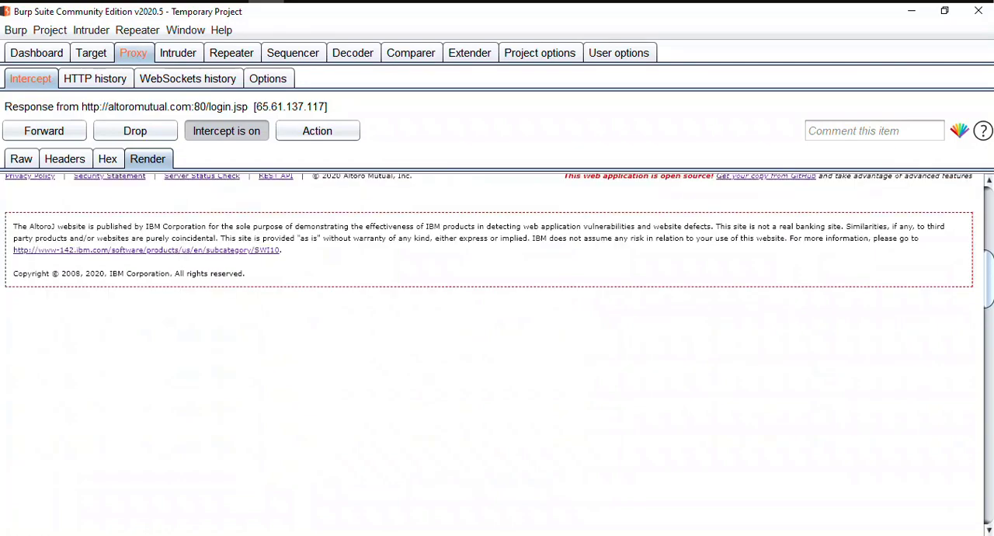
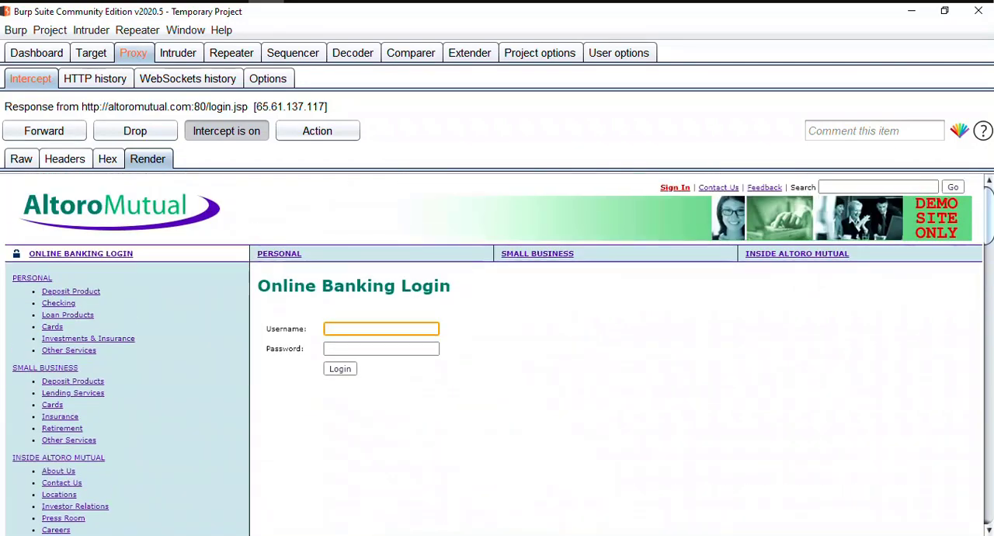
# Forward the intercepted /login.jsp response and the queued detectportal.firefox.com requests until nothing is held.
pyautogui.click(21, 158)
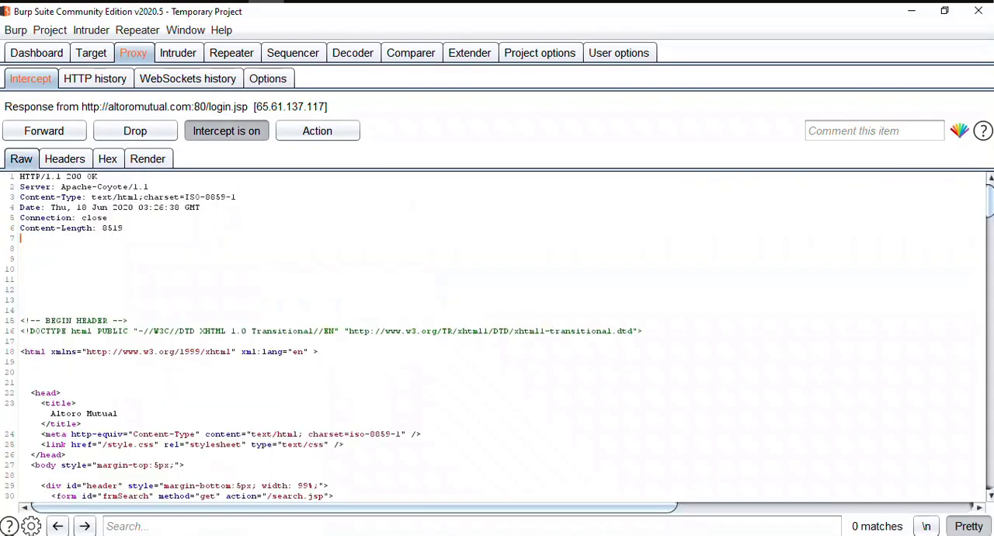
pyautogui.click(43, 130)
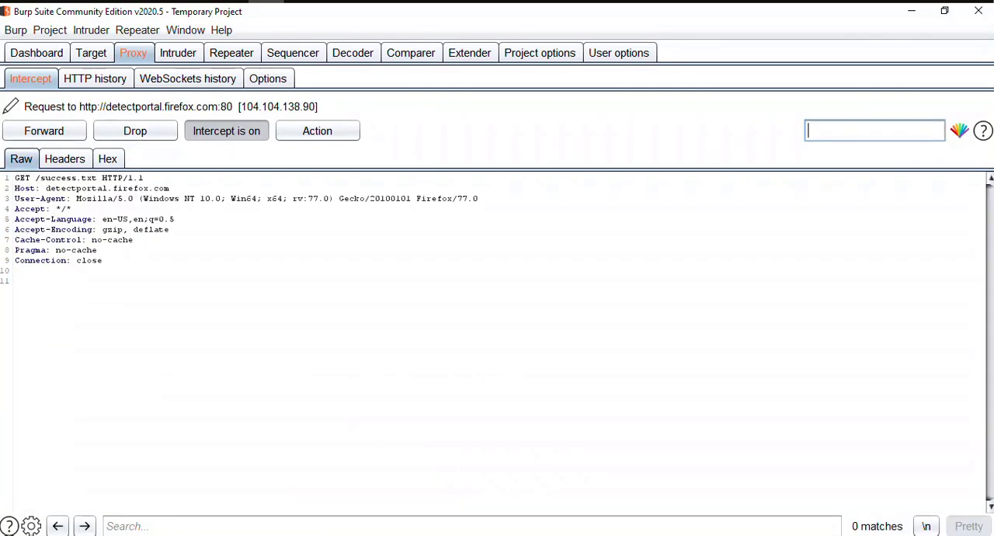
pyautogui.click(43, 131)
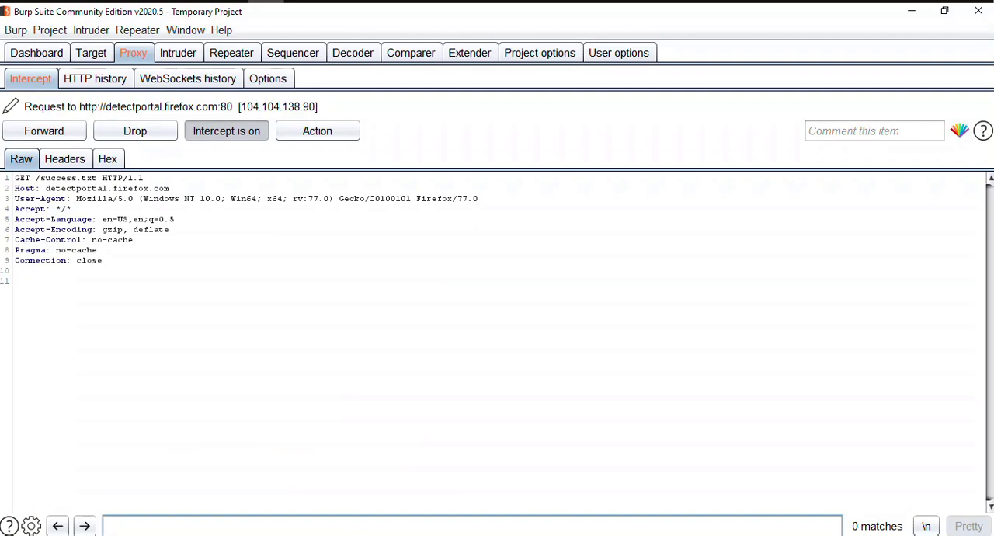
pyautogui.click(43, 131)
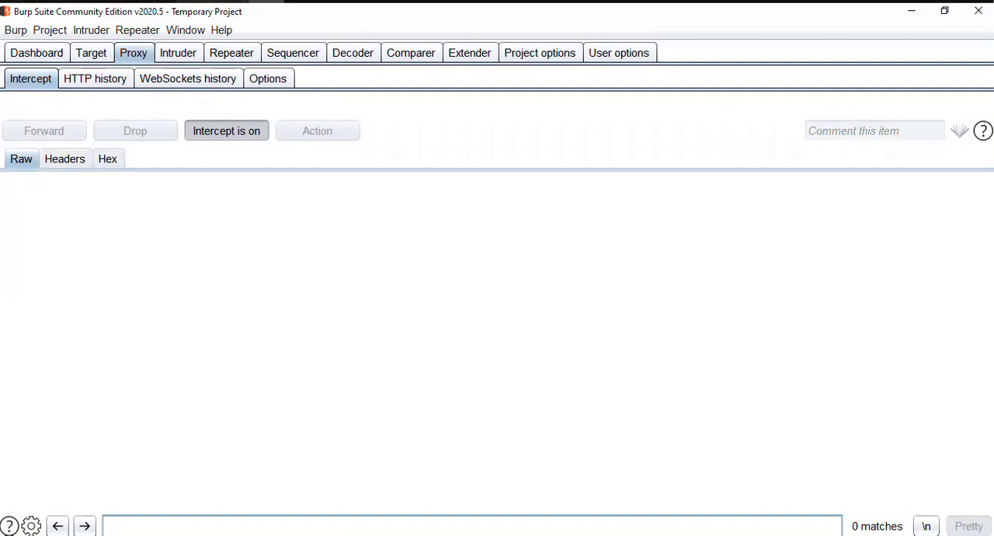
# Switch to Firefox and look over the loaded Altoro Mutual login page.
pyautogui.hotkey('alt', 'Tab')
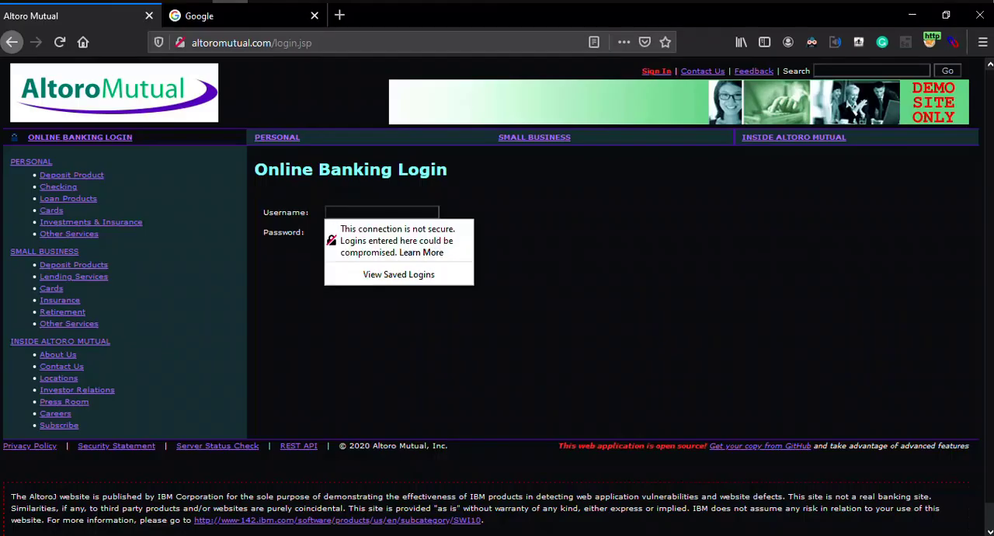
pyautogui.press('Escape')
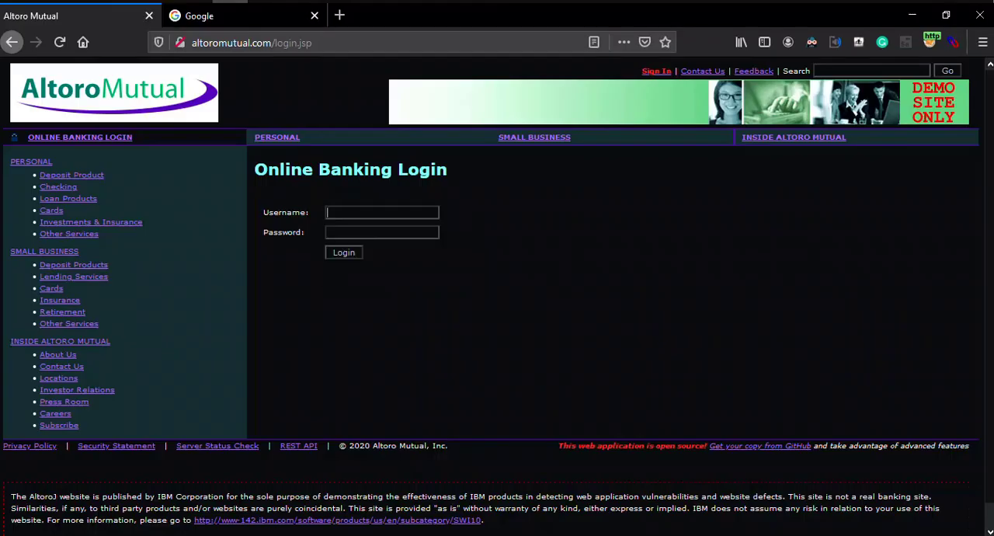
pyautogui.scroll(-1, 497, 296)
pyautogui.scroll(1, 497, 295)
# Turn off the Dark Reader extension and view the login page in its original colours.
pyautogui.click(811, 42)
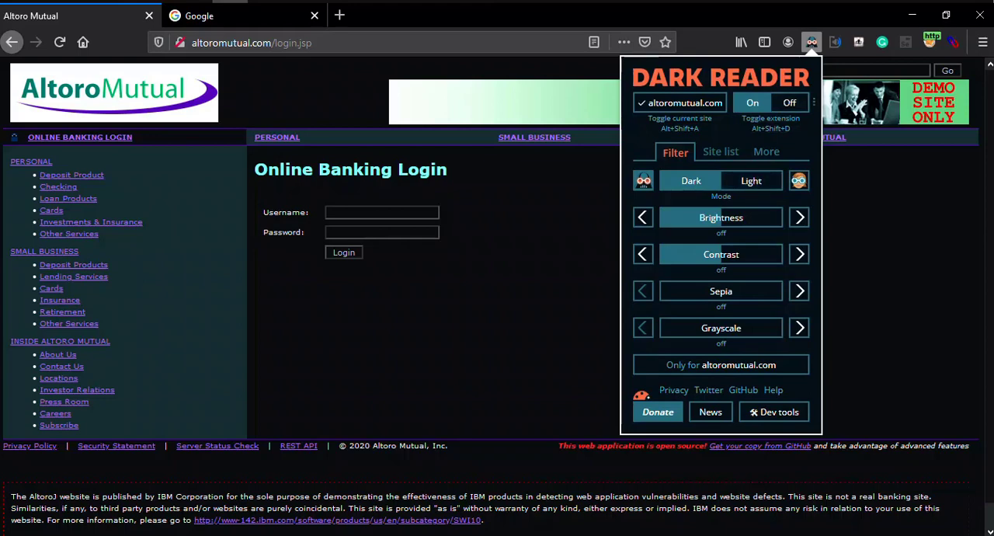
pyautogui.press('Escape')
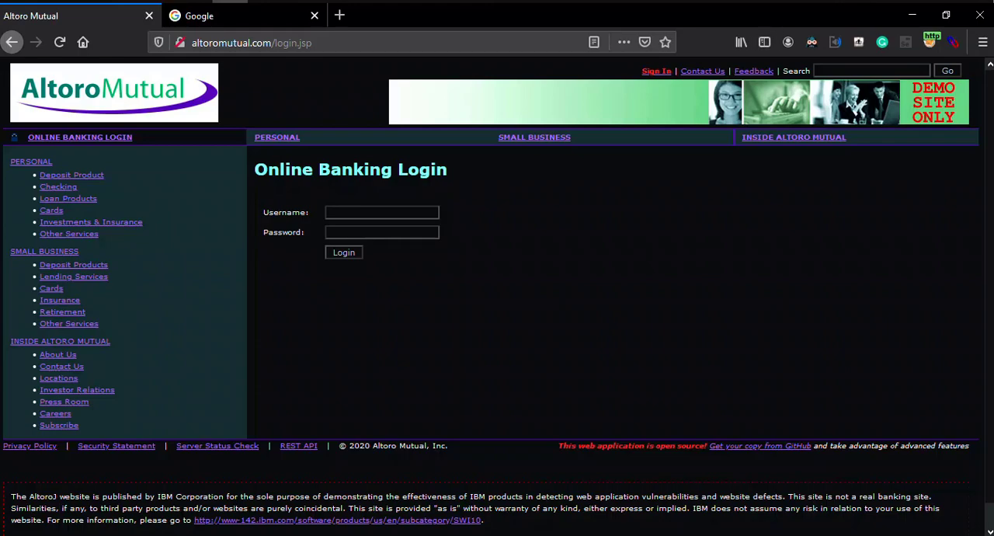
pyautogui.click(811, 41)
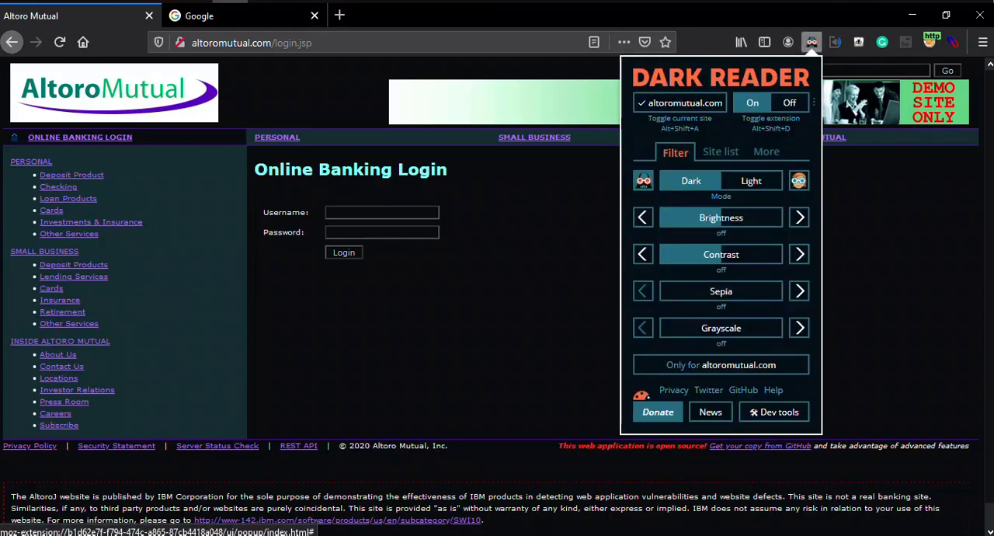
pyautogui.click(789, 103)
pyautogui.click(543, 272)
pyautogui.scroll(-1, 543, 272)
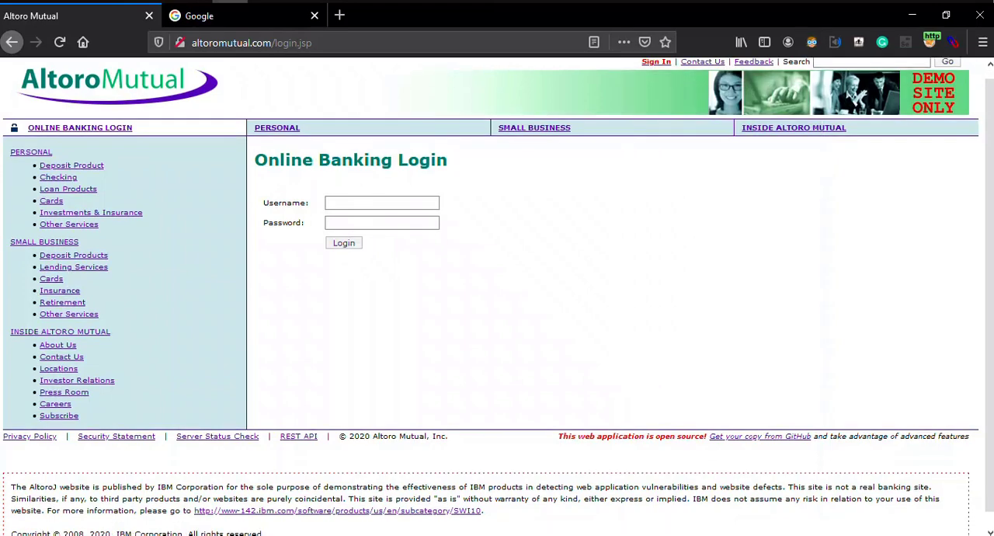
pyautogui.scroll(1, 543, 272)
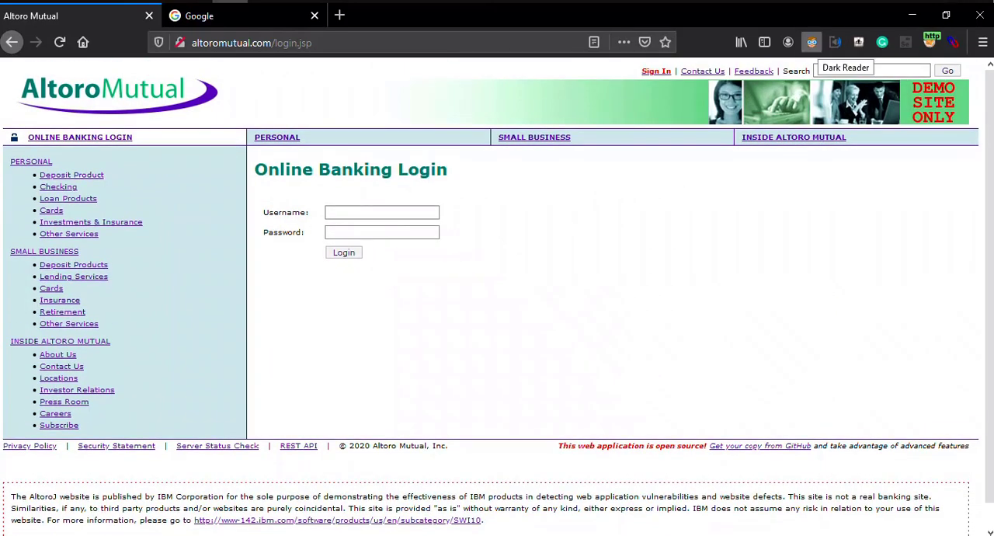
# Turn the Dark Reader extension back on for the login page.
pyautogui.click(812, 42)
pyautogui.click(751, 103)
pyautogui.click(543, 271)
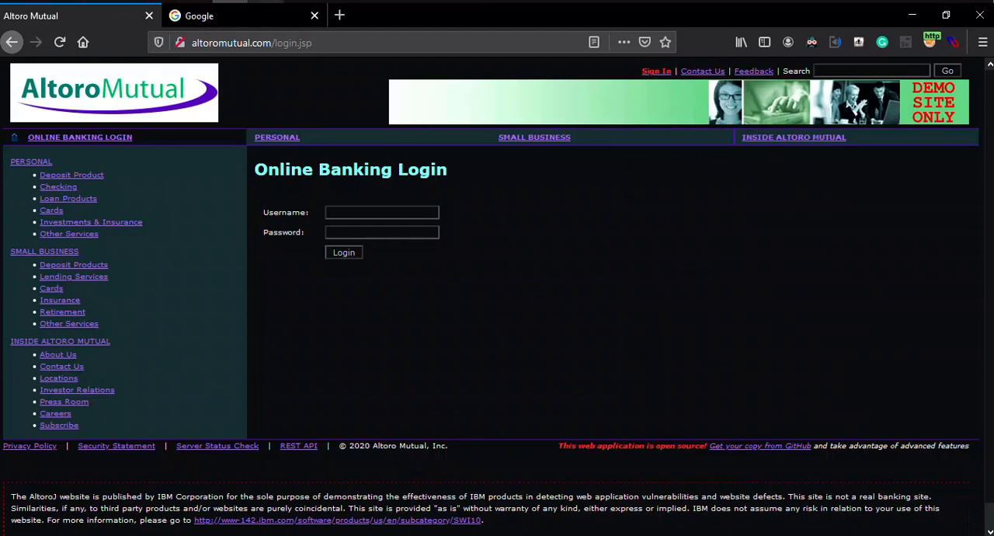
# Switch to Burp Suite, enable rule-based interception of server responses in the proxy options, and return to the intercept view.
pyautogui.click(266, 1)
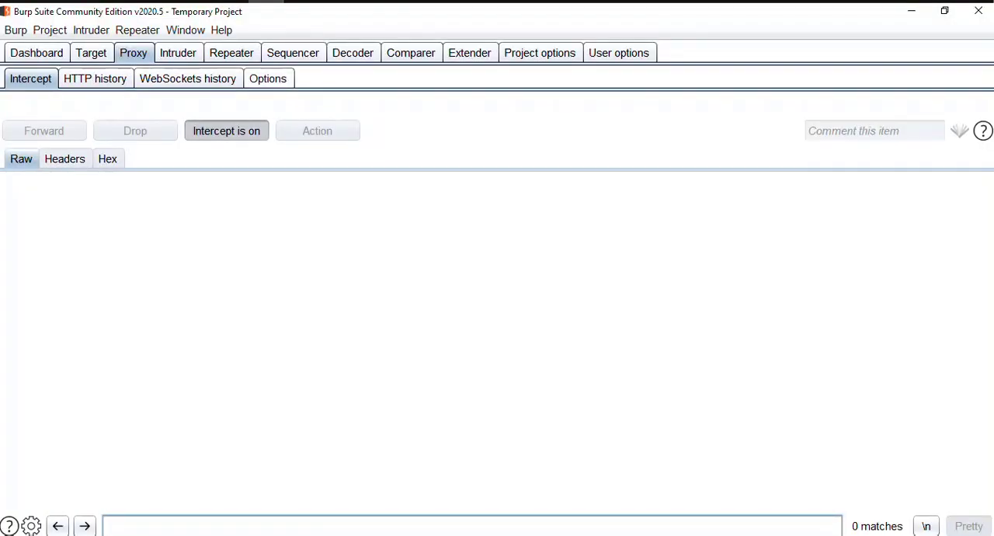
pyautogui.click(268, 78)
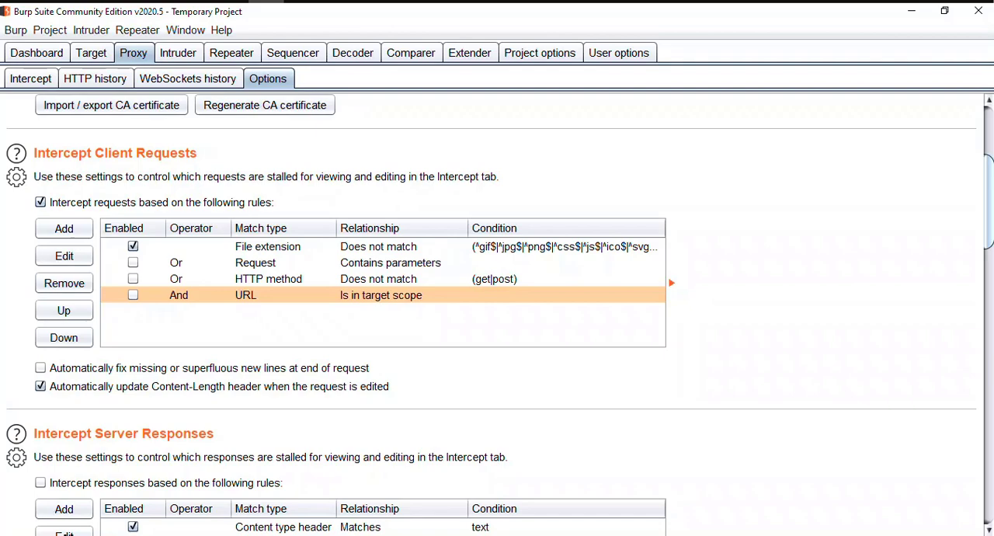
pyautogui.scroll(-5, 497, 310)
pyautogui.scroll(-4, 497, 310)
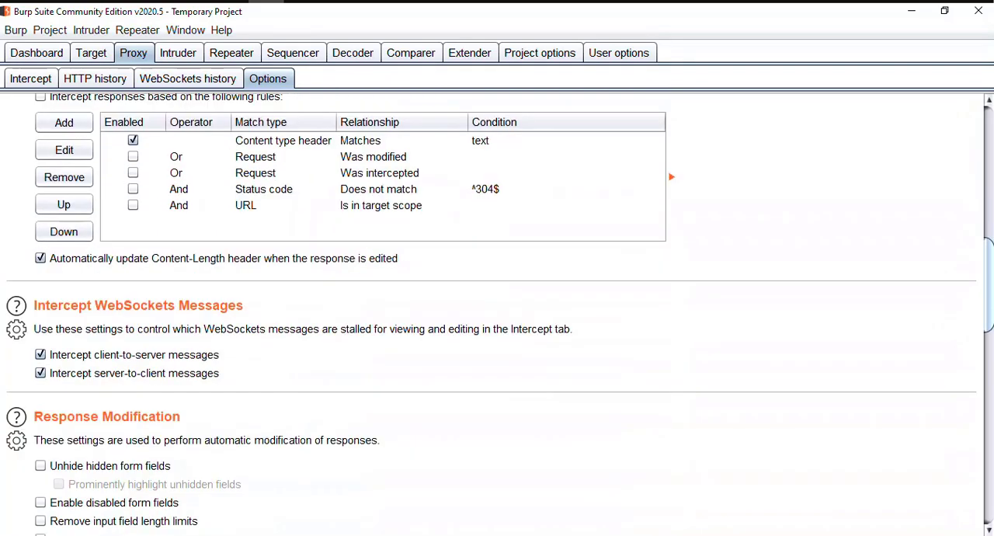
pyautogui.scroll(-1, 497, 310)
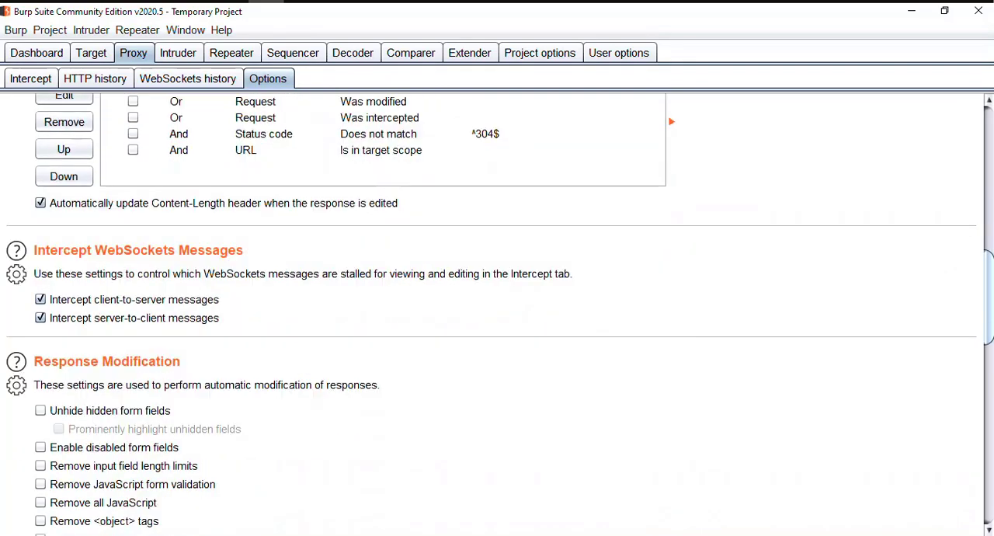
pyautogui.scroll(5, 497, 311)
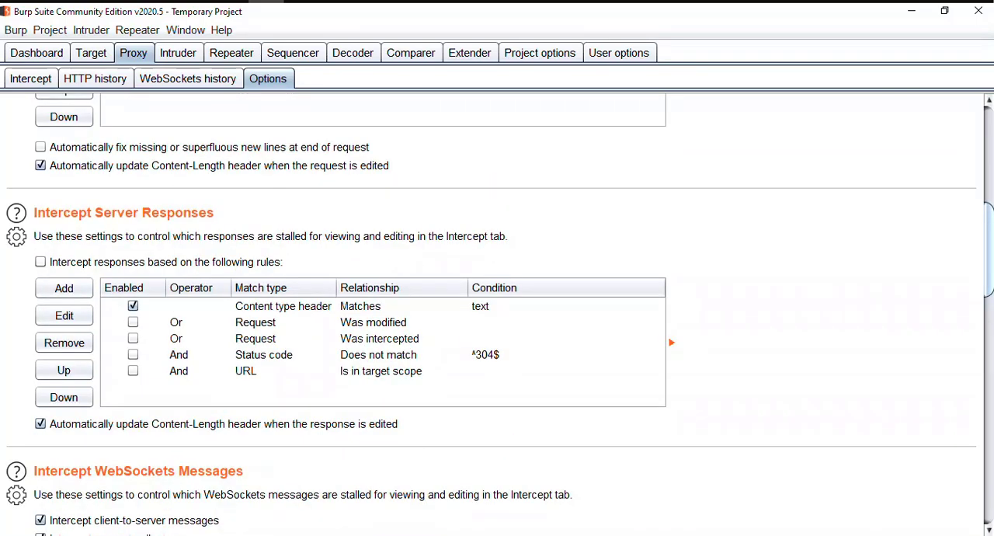
pyautogui.click(40, 261)
pyautogui.click(30, 79)
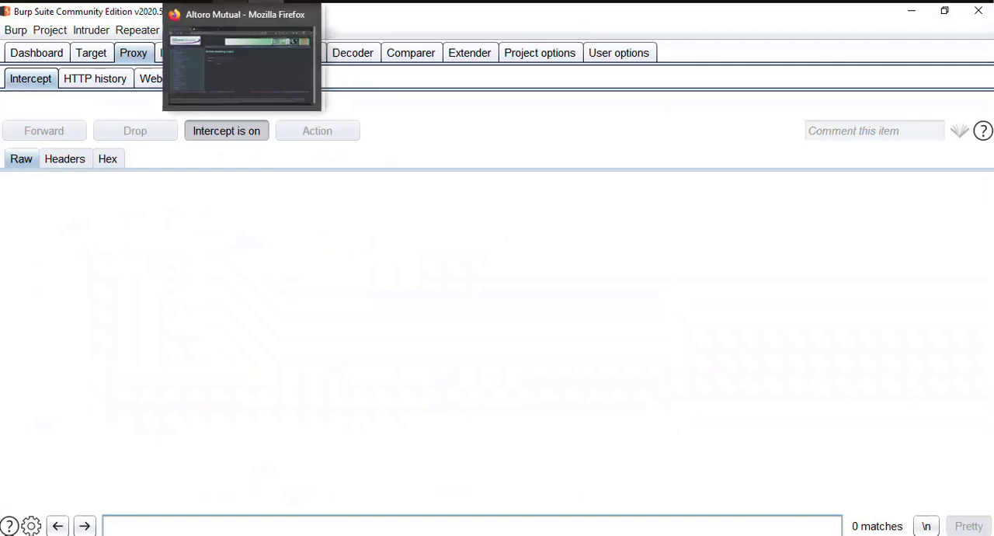
# Switch to Firefox and submit the Online Banking Login form with username 12345 and the account password.
pyautogui.click(232, 2)
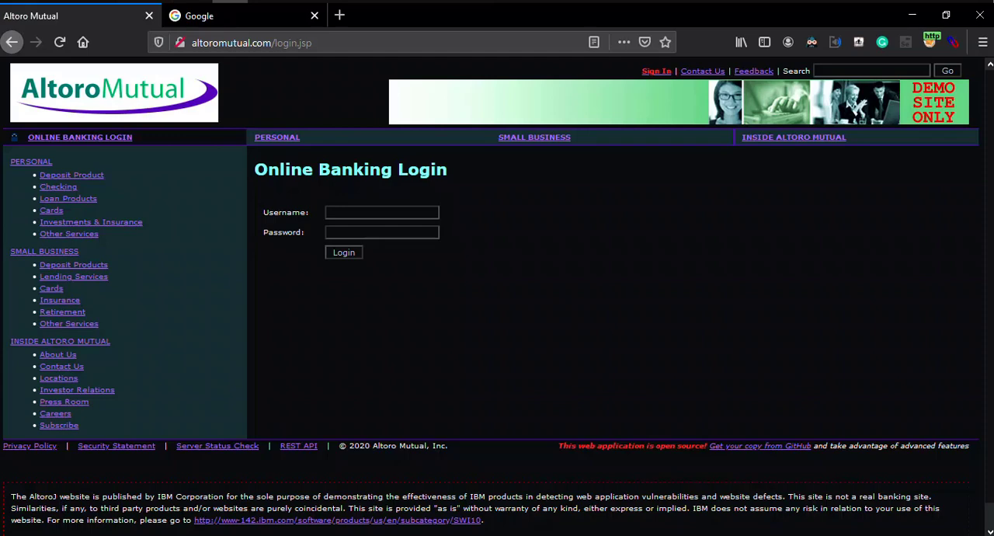
pyautogui.click(381, 232)
pyautogui.write('admin')
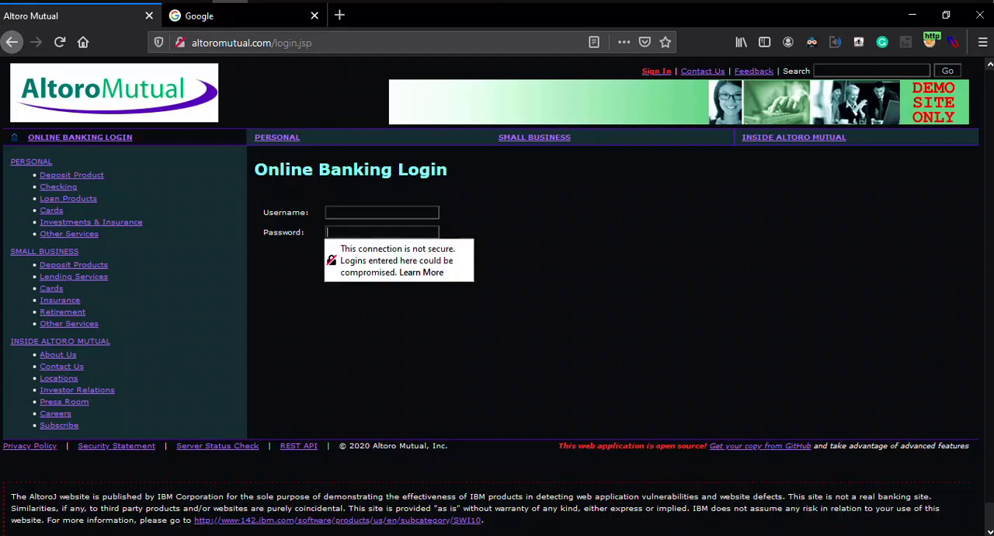
pyautogui.click(382, 212)
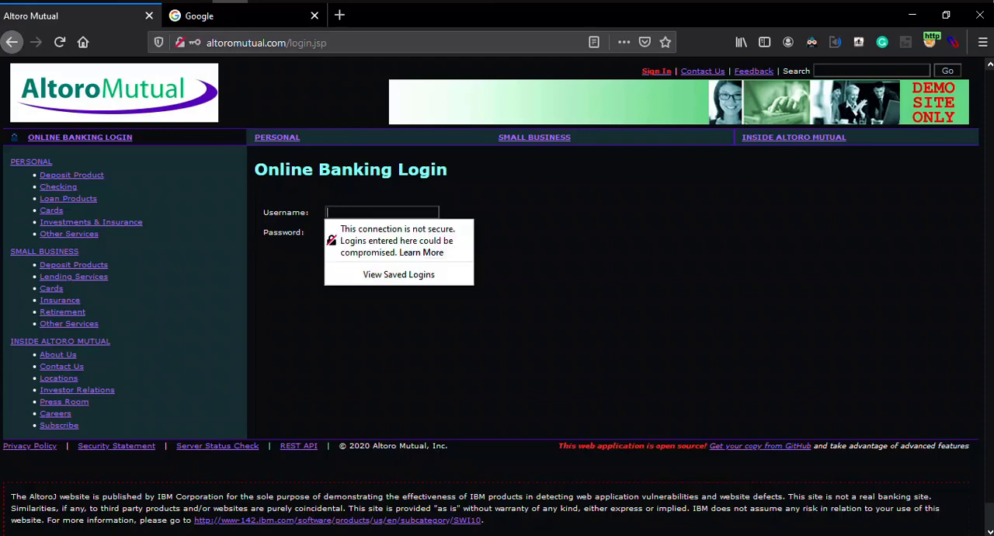
pyautogui.write('12345')
pyautogui.press('Tab')
pyautogui.write('admin')
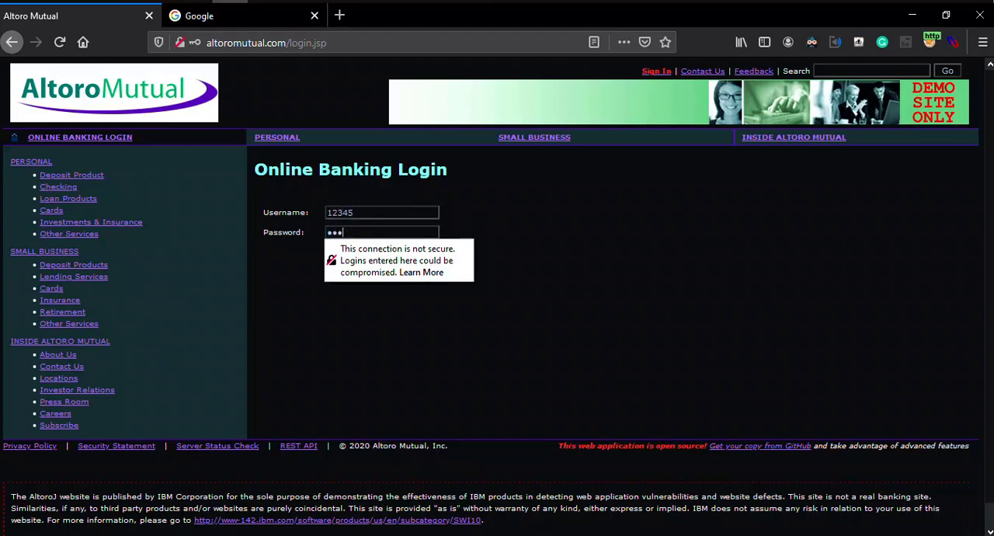
pyautogui.press('Return')
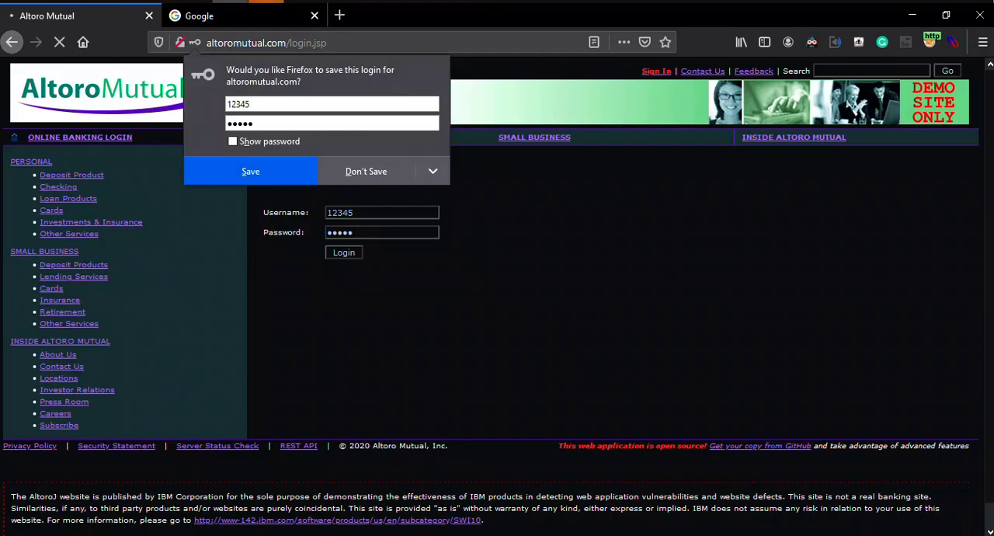
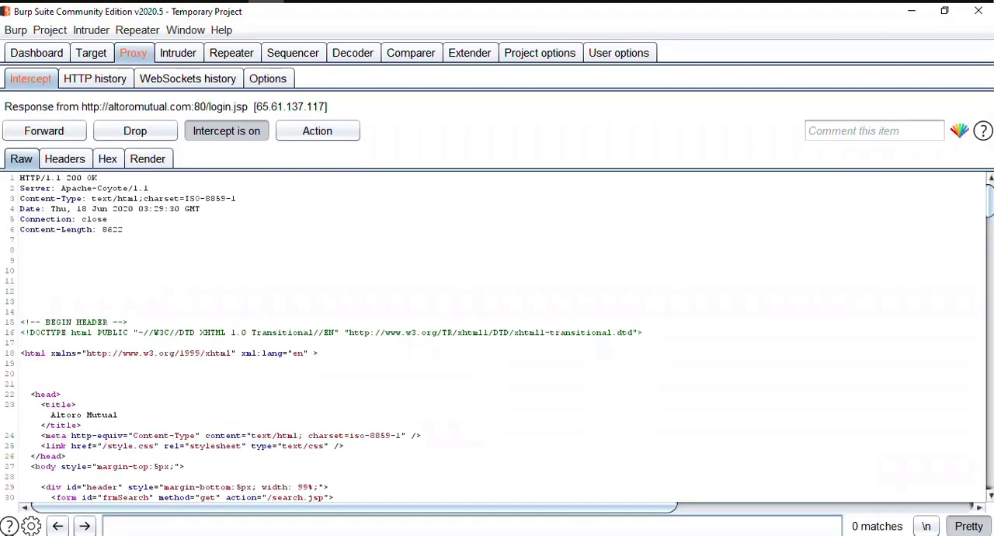
# Review the raw intercepted response from login.jsp, and forward it together with the remaining queued messages, including the dynamicConfig.json request.
pyautogui.click(21, 301)
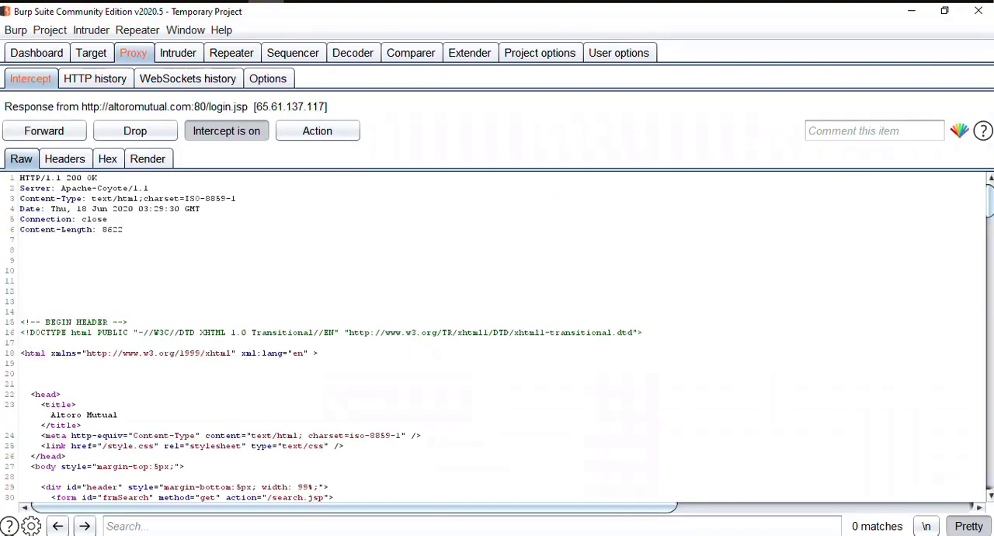
pyautogui.hotkey('ctrl', 'End')
pyautogui.hotkey('ctrl', 'Home')
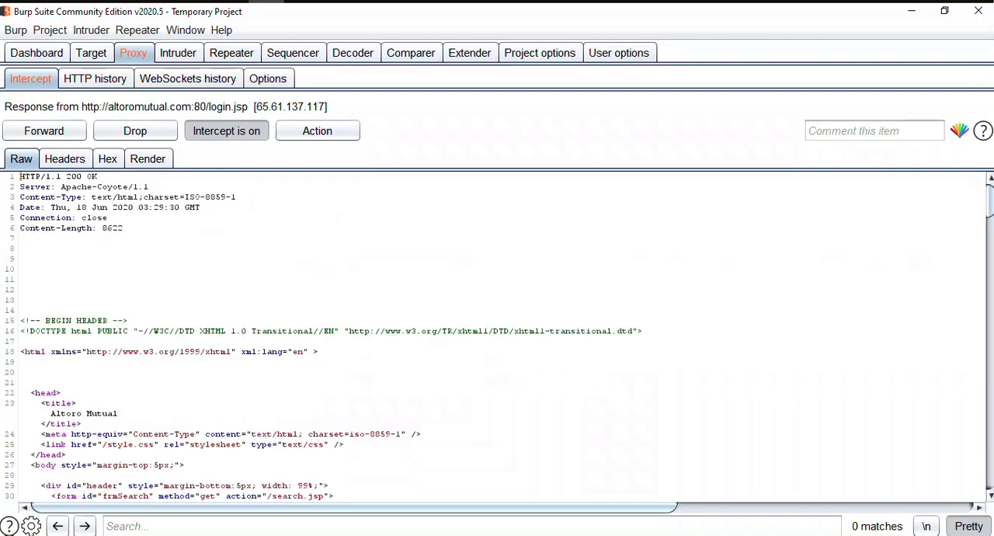
pyautogui.click(44, 130)
pyautogui.click(44, 131)
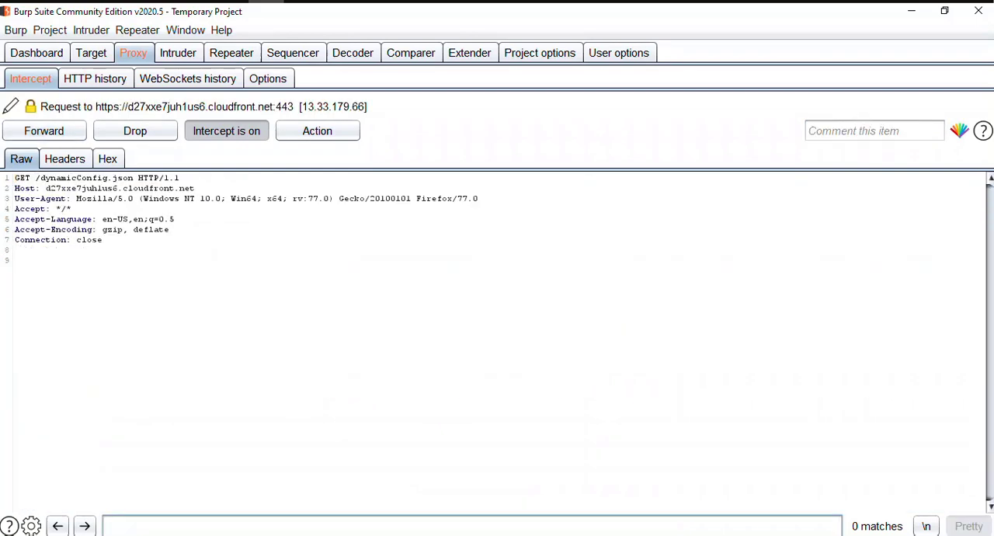
pyautogui.click(44, 130)
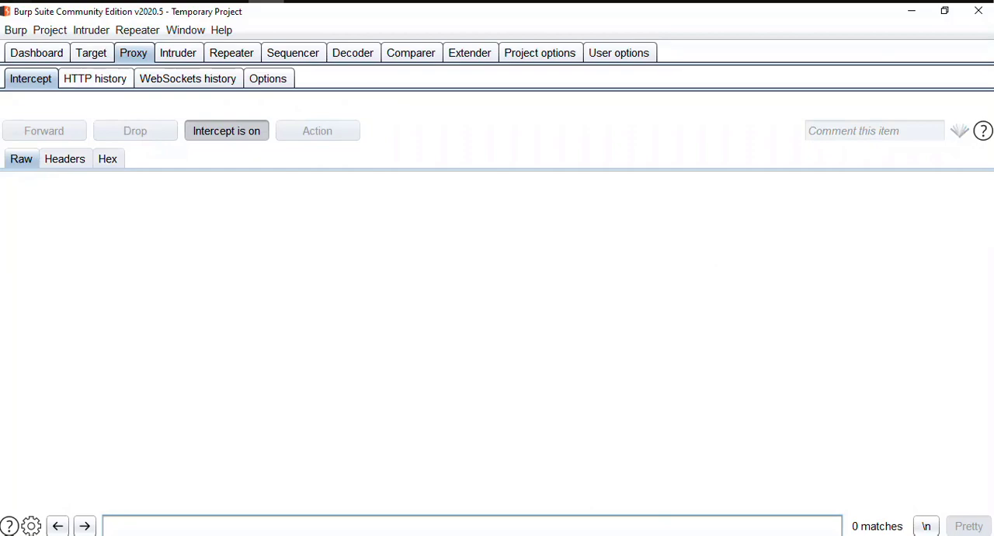
# Open the proxy's HTTP history and select its most recent entry.
pyautogui.click(95, 79)
pyautogui.click(122, 246)
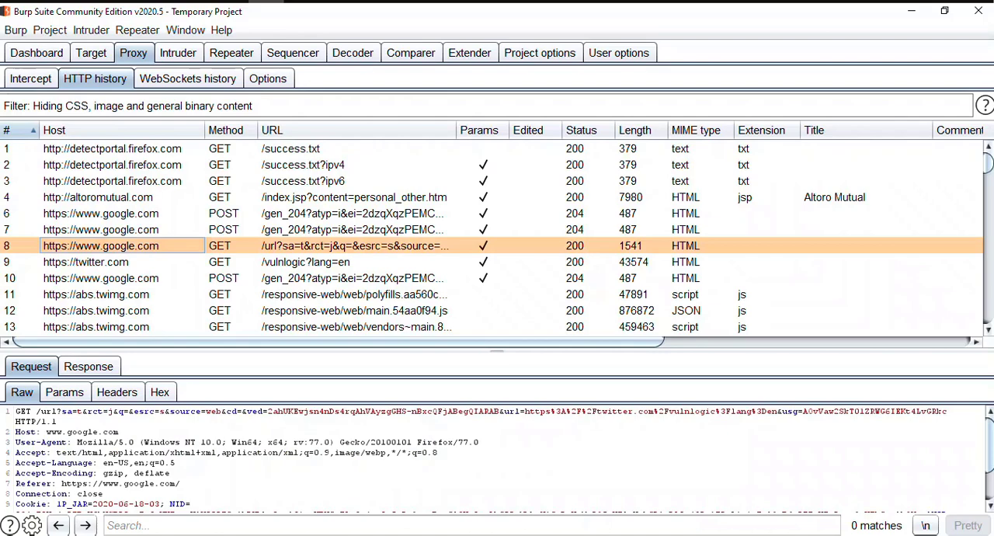
pyautogui.hotkey('ctrl', 'End')
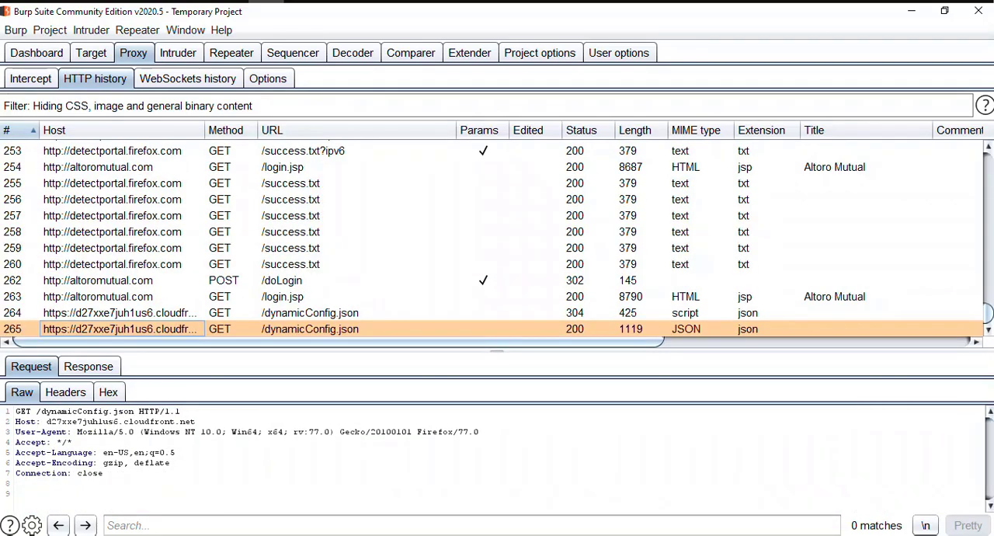
# Examine the latest history entries one by one, covering the success.txt, doLogin, login.jsp and dynamicConfig.json requests.
pyautogui.press('Up')
pyautogui.press('Up')
pyautogui.press('Up')
pyautogui.press('Up')
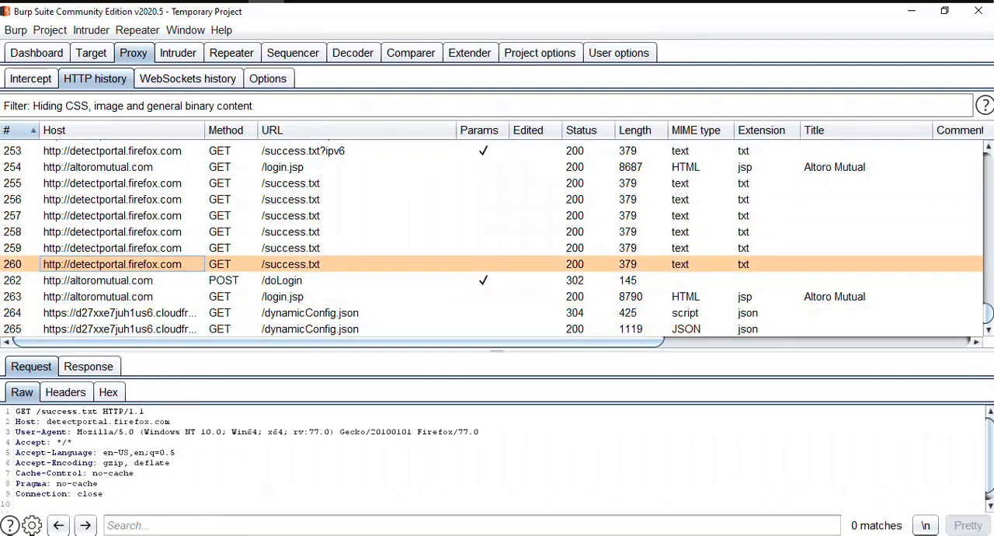
pyautogui.press('Down')
pyautogui.press('Down')
pyautogui.press('Down')
pyautogui.press('Down')
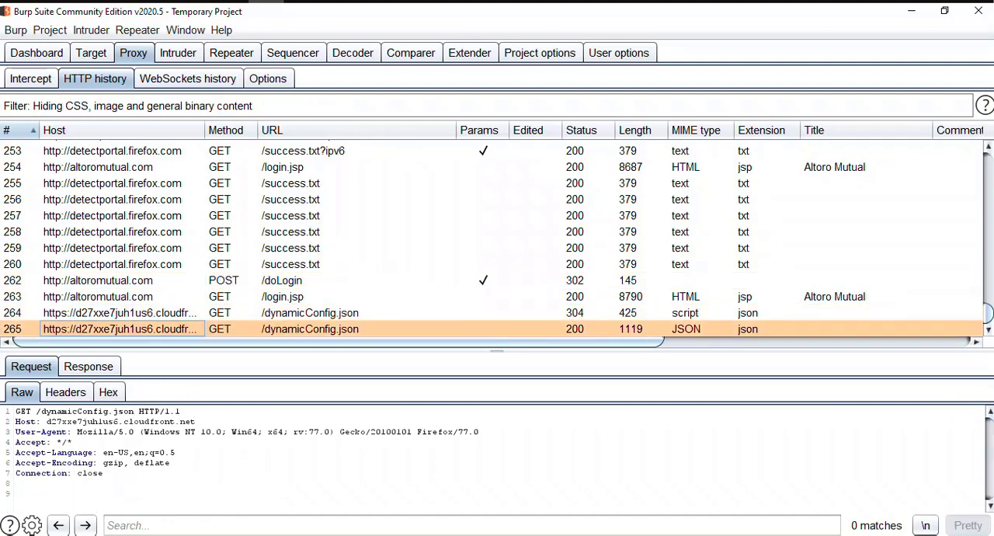
pyautogui.press('Up')
pyautogui.press('Up')
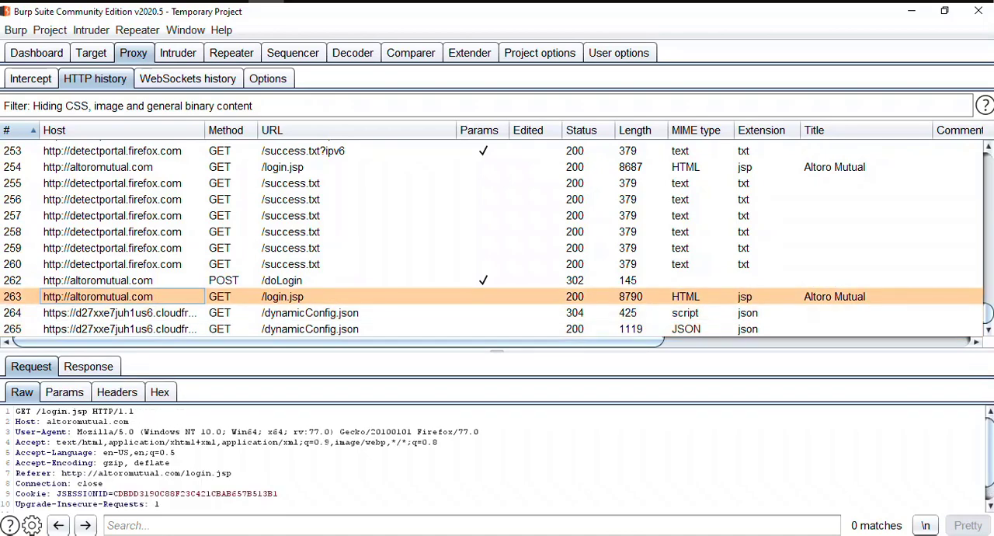
pyautogui.press('Up')
pyautogui.press('Up')
pyautogui.press('Up')
pyautogui.press('Down')
pyautogui.press('Down')
pyautogui.press('Down')
pyautogui.press('Down')
pyautogui.press('Down')
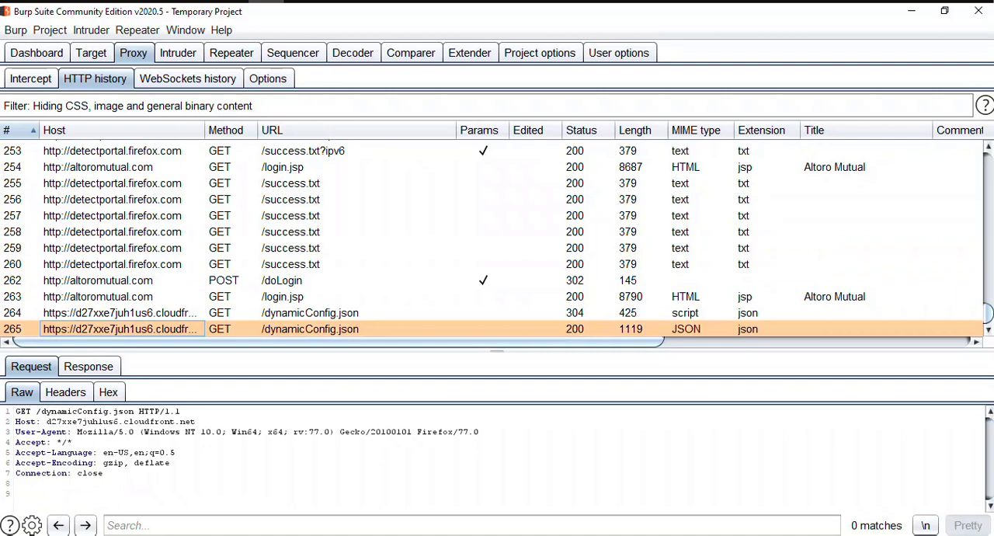
# Return to the intercept view and switch to Firefox to check the outcome of the submitted login.
pyautogui.click(31, 79)
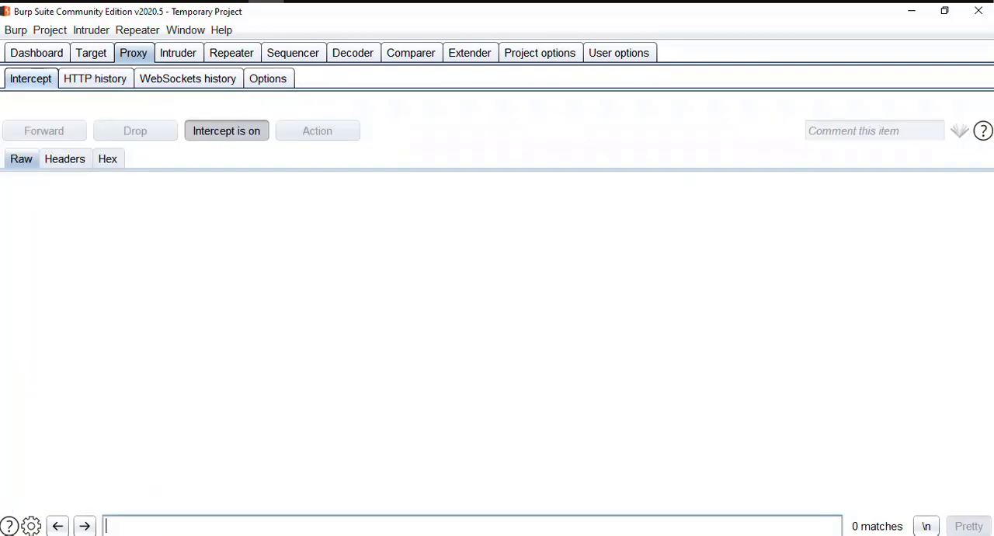
pyautogui.hotkey('alt', 'Tab')
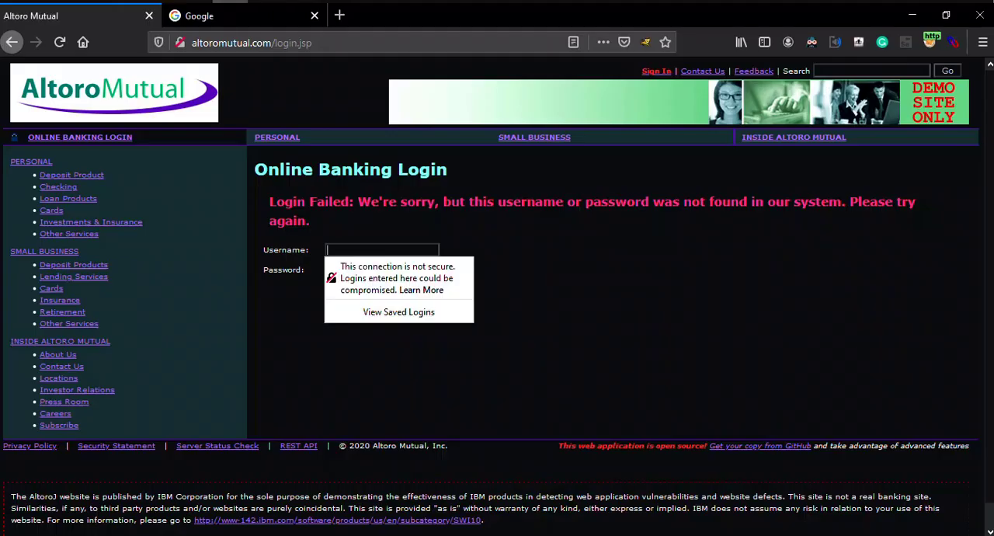
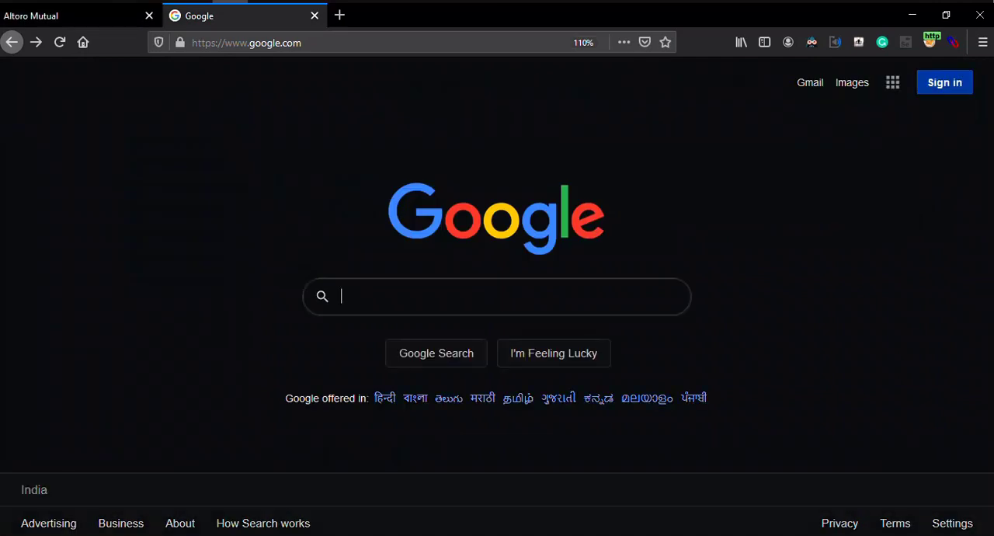
# Search Google for "vuln logic telugu" with interception still on.
pyautogui.write('vuln logic telugu')
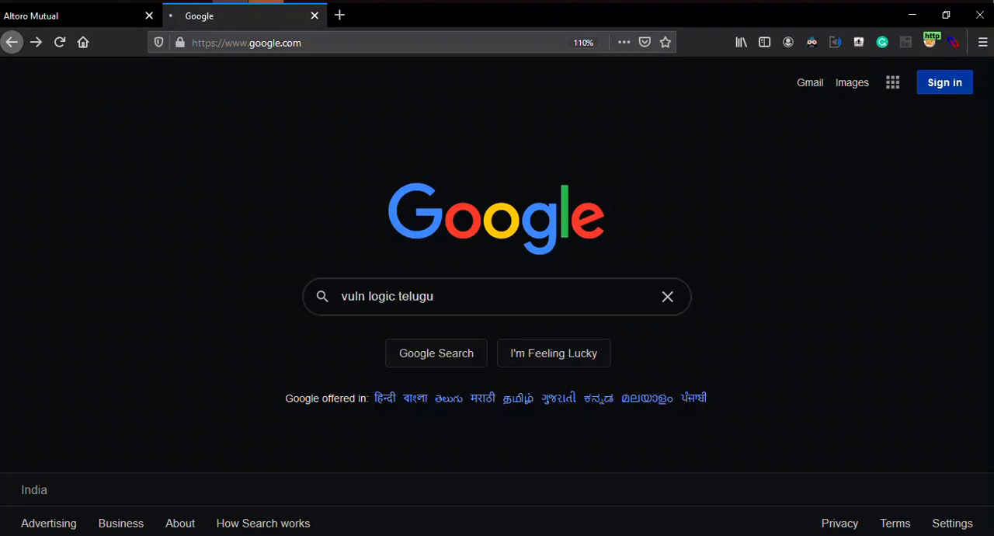
pyautogui.press('Return')
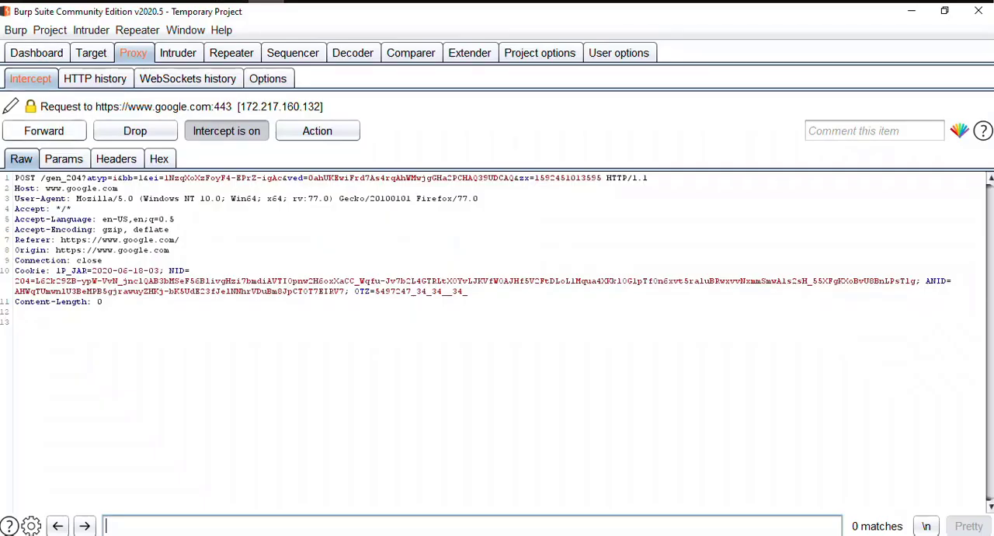
# In Burp Suite, forward the intercepted Google gen_204 request and the series of search-suggestion requests for the partially entered query.
pyautogui.hotkey('ctrl', 'f')
pyautogui.hotkey('ctrl', 'f')
pyautogui.hotkey('ctrl', 'f')
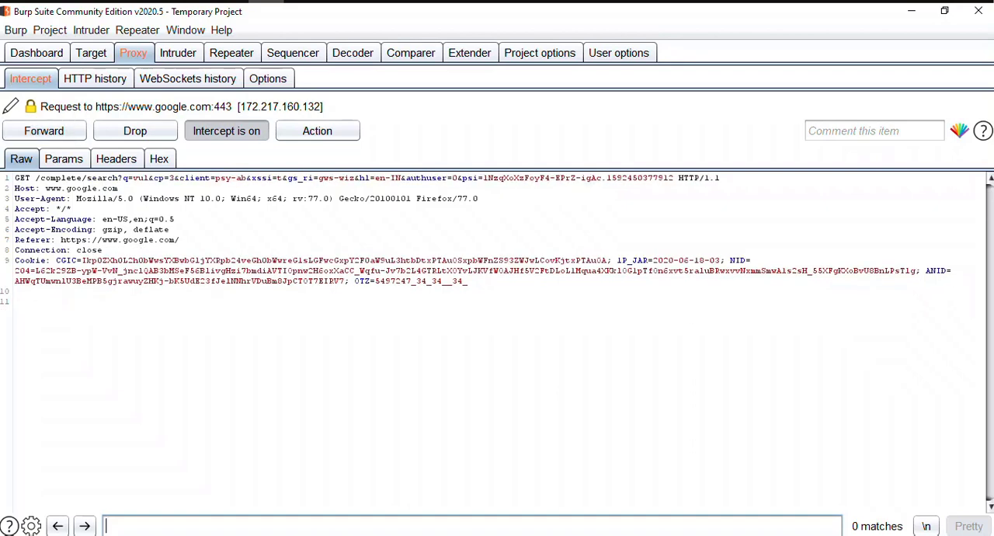
pyautogui.hotkey('ctrl', 'f')
pyautogui.hotkey('ctrl', 'f')
pyautogui.hotkey('ctrl', 'f')
pyautogui.hotkey('ctrl', 'f')
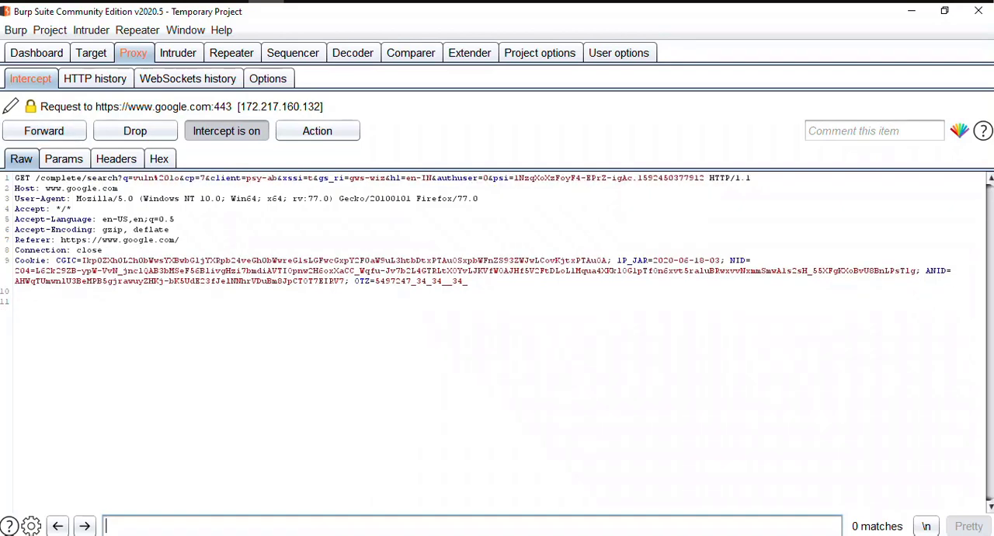
pyautogui.hotkey('ctrl', 'f')
pyautogui.hotkey('ctrl', 'f')
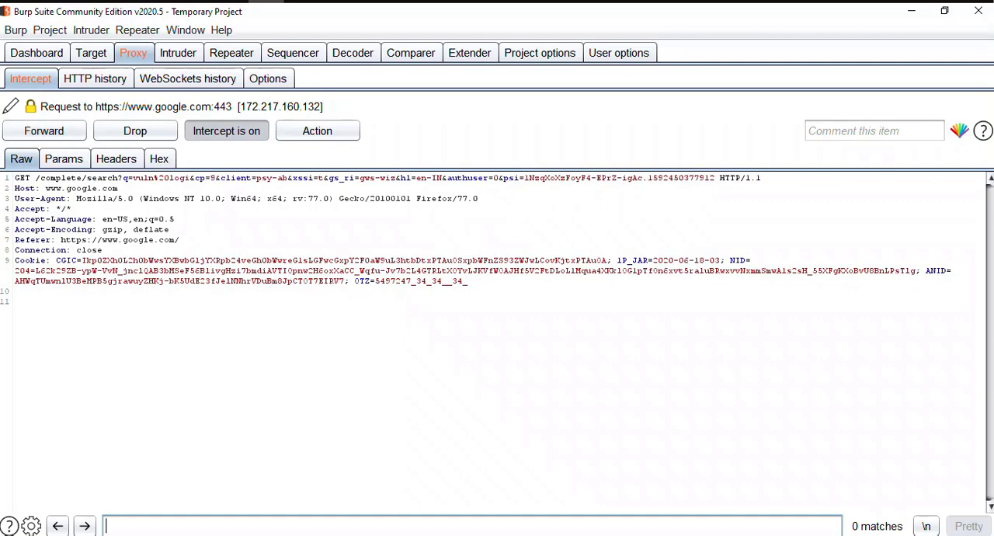
pyautogui.hotkey('ctrl', 'f')
pyautogui.hotkey('ctrl', 'f')
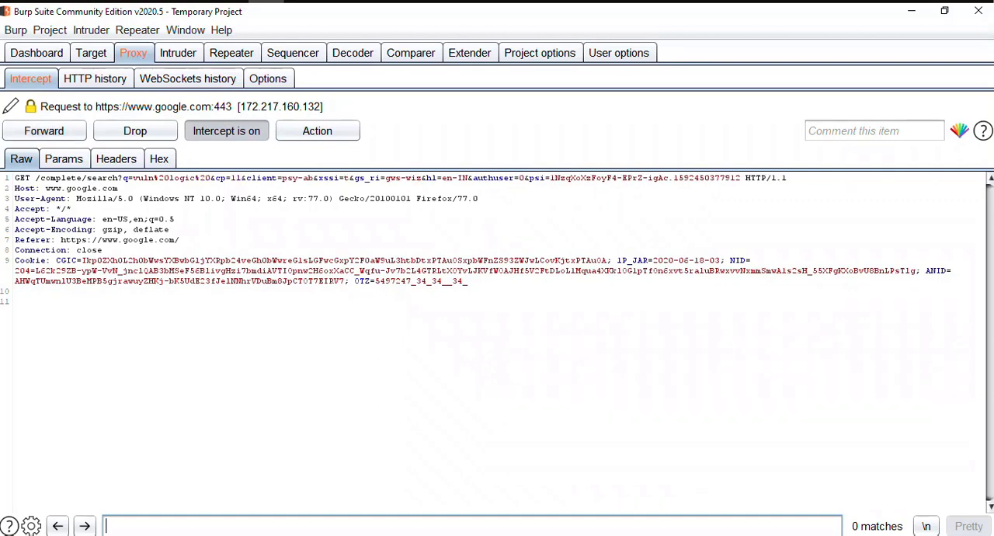
pyautogui.hotkey('ctrl', 'f')
pyautogui.hotkey('ctrl', 'f')
pyautogui.hotkey('ctrl', 'f')
pyautogui.hotkey('ctrl', 'f')
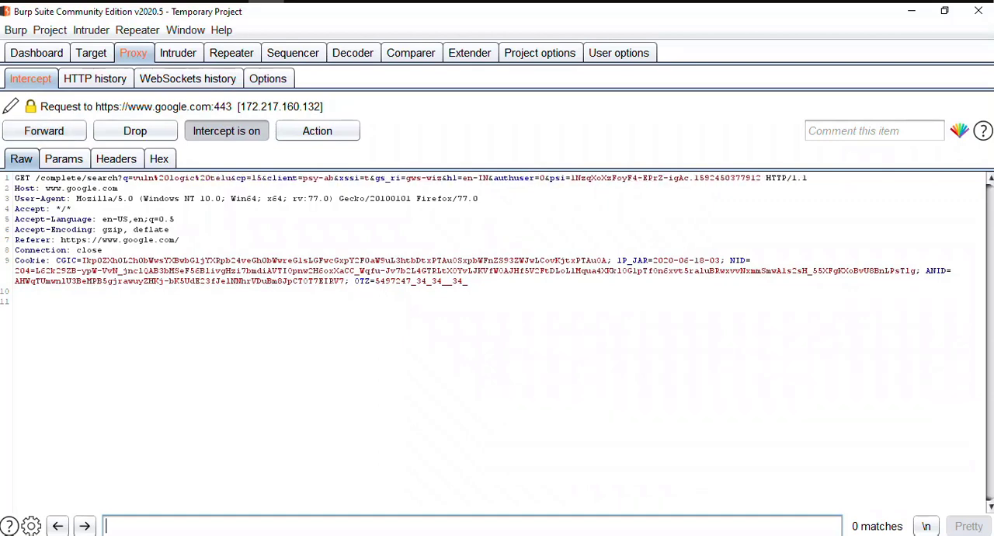
pyautogui.hotkey('ctrl', 'f')
pyautogui.hotkey('ctrl', 'f')
pyautogui.hotkey('ctrl', 'f')
pyautogui.hotkey('ctrl', 'f')
pyautogui.hotkey('ctrl', 'f')
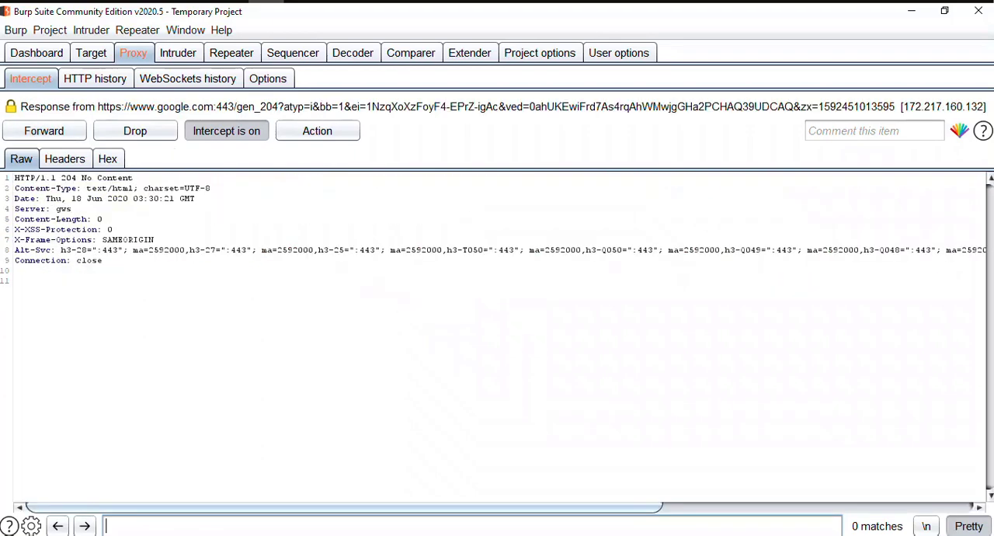
# Forward the intercepted gen_204 response and the following Google requests, including gen_204 and client_204, up to the adservice.google.com request.
pyautogui.click(77, 260)
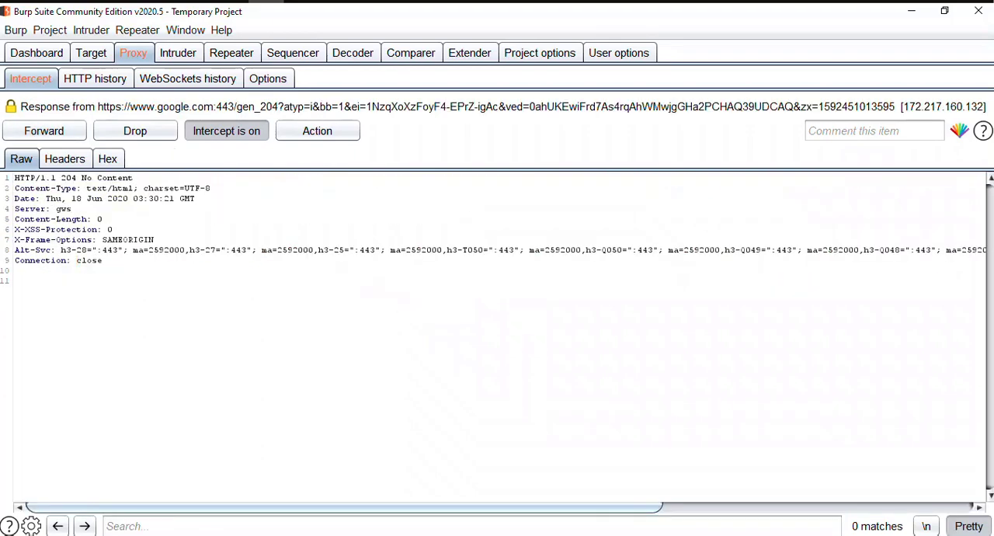
pyautogui.hotkey('ctrl', 'f')
pyautogui.hotkey('ctrl', 'f')
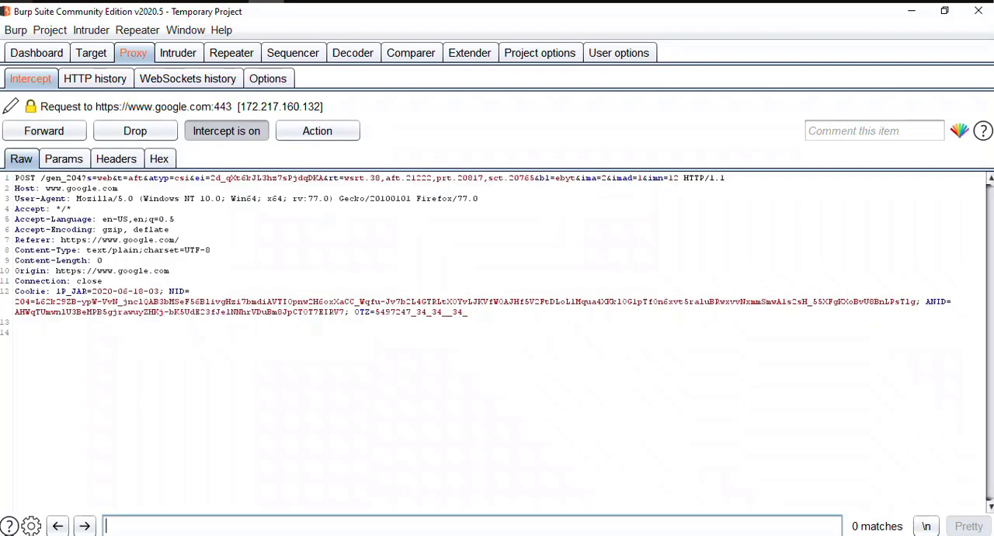
pyautogui.moveTo(103, 281); pyautogui.dragTo(92, 282)
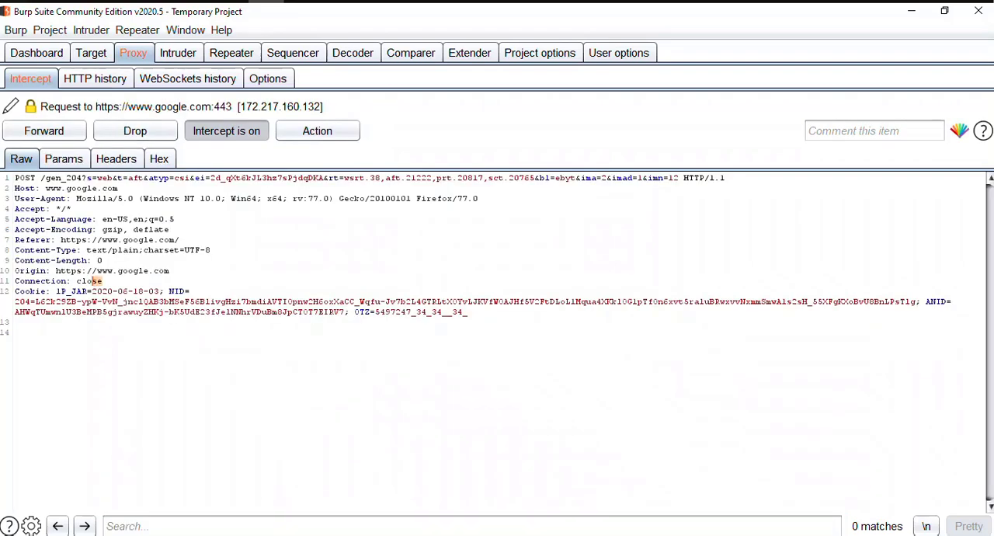
pyautogui.click(43, 130)
pyautogui.click(44, 130)
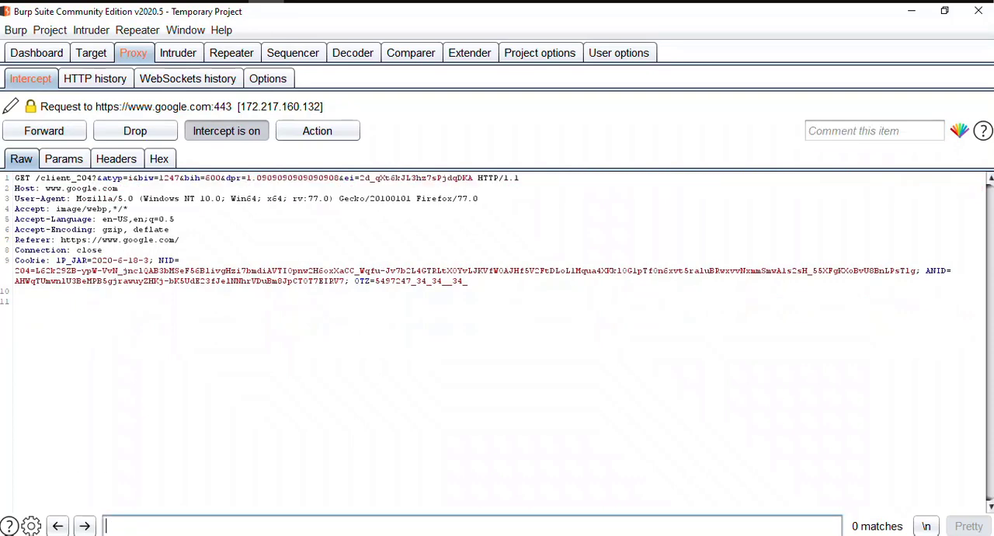
pyautogui.click(43, 130)
pyautogui.click(44, 130)
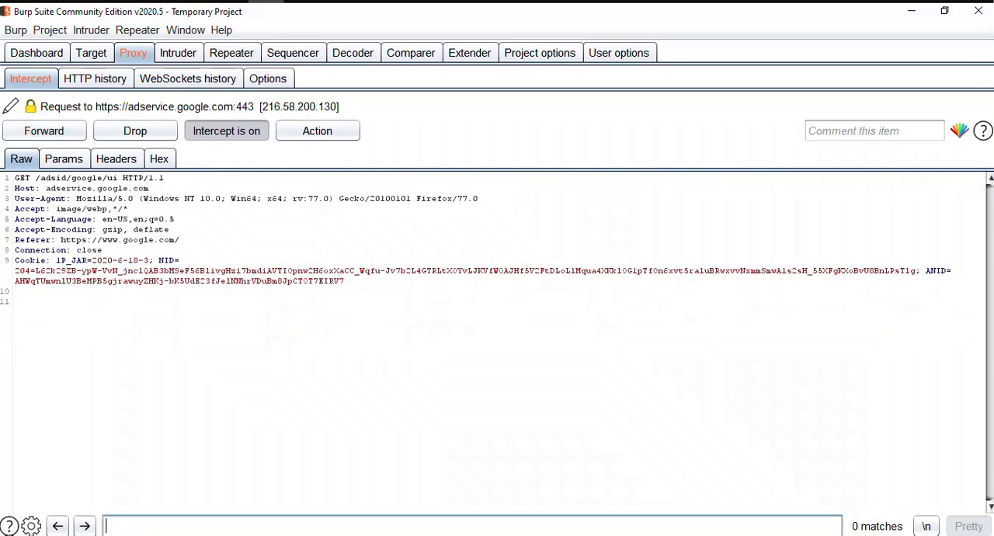
# Turn interception off to release the remaining traffic, and switch to Firefox to view the Google search results.
pyautogui.click(226, 130)
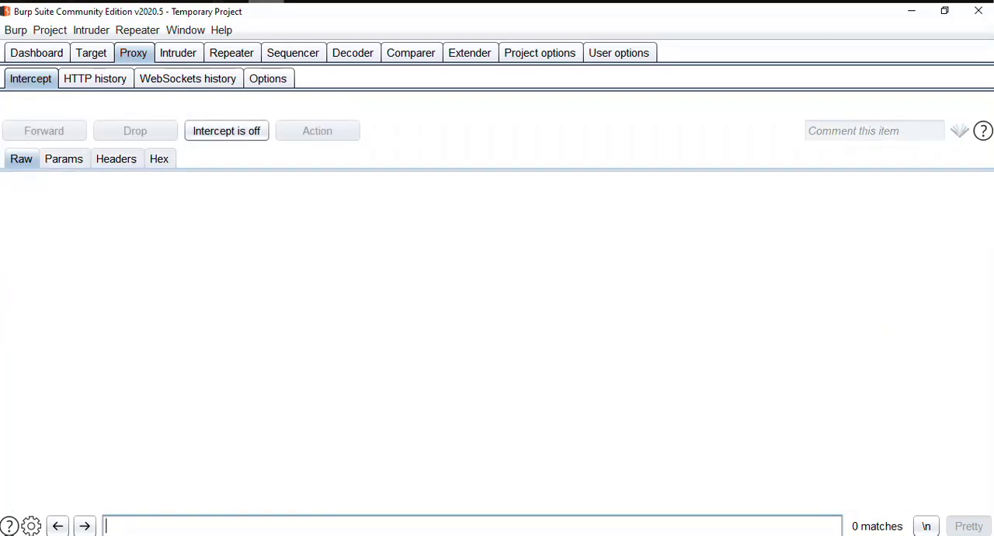
pyautogui.click(229, 1)
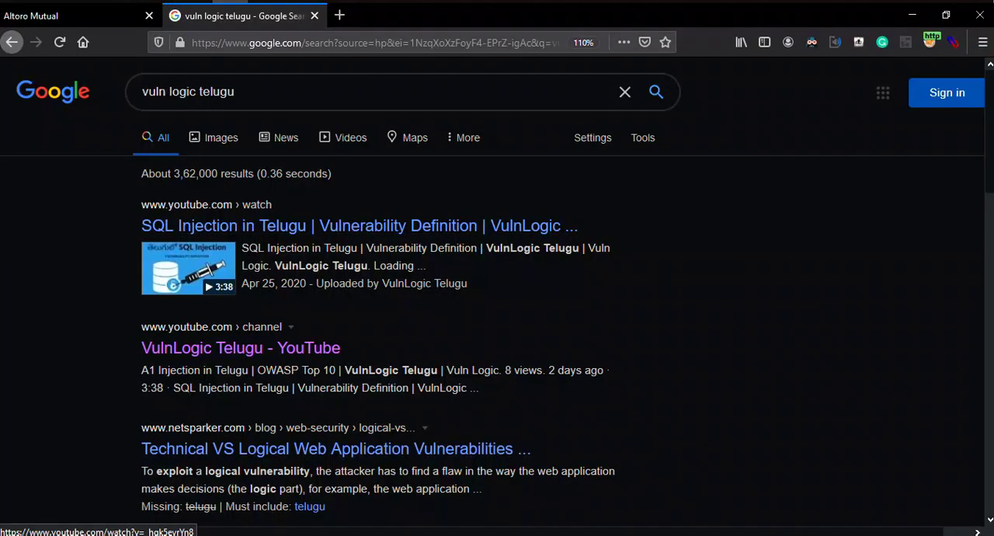
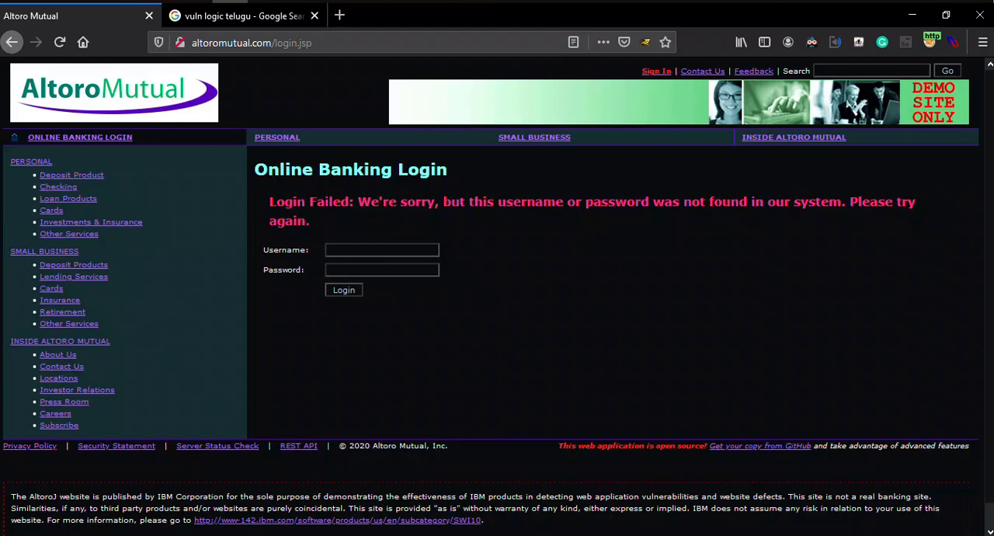
# Switch to Burp Suite and review the proxy options for intercepting client requests and server responses.
pyautogui.hotkey('alt', 'Tab')
pyautogui.click(268, 79)
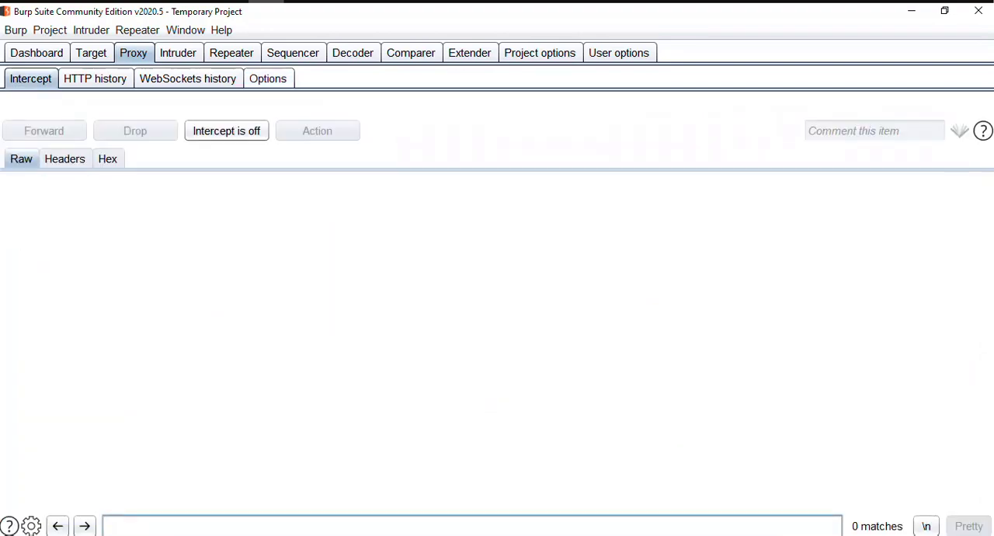
pyautogui.click(268, 78)
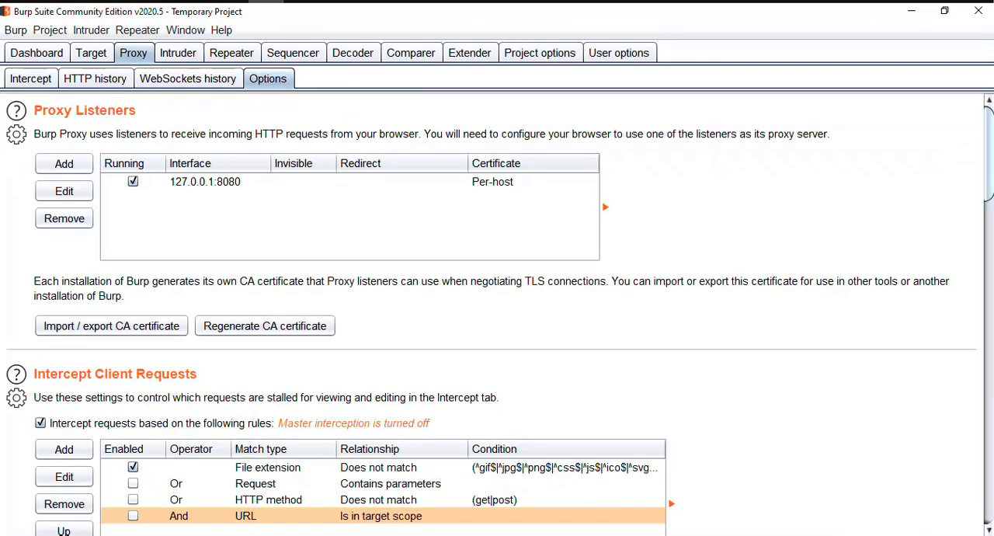
pyautogui.scroll(-2, 497, 311)
pyautogui.scroll(-3, 497, 310)
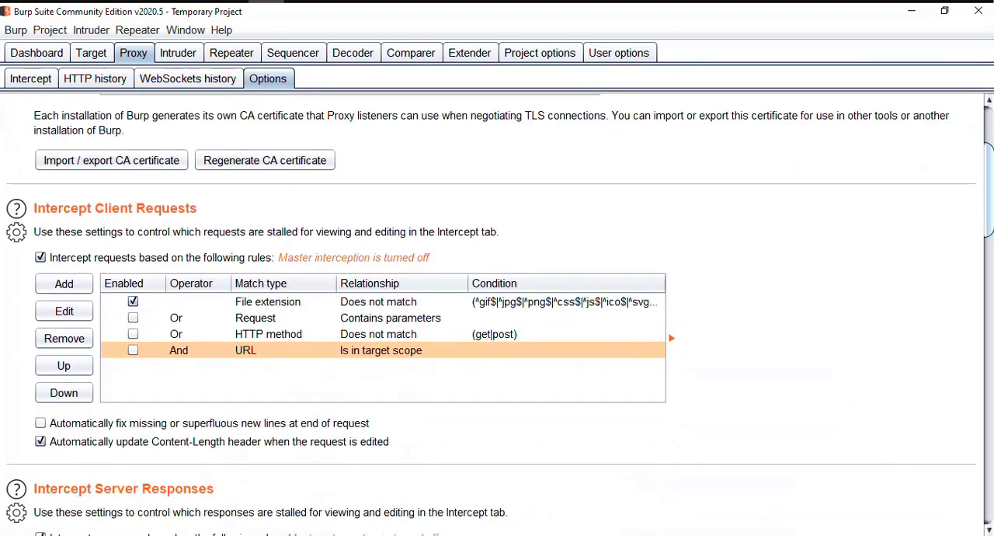
pyautogui.scroll(-3, 497, 311)
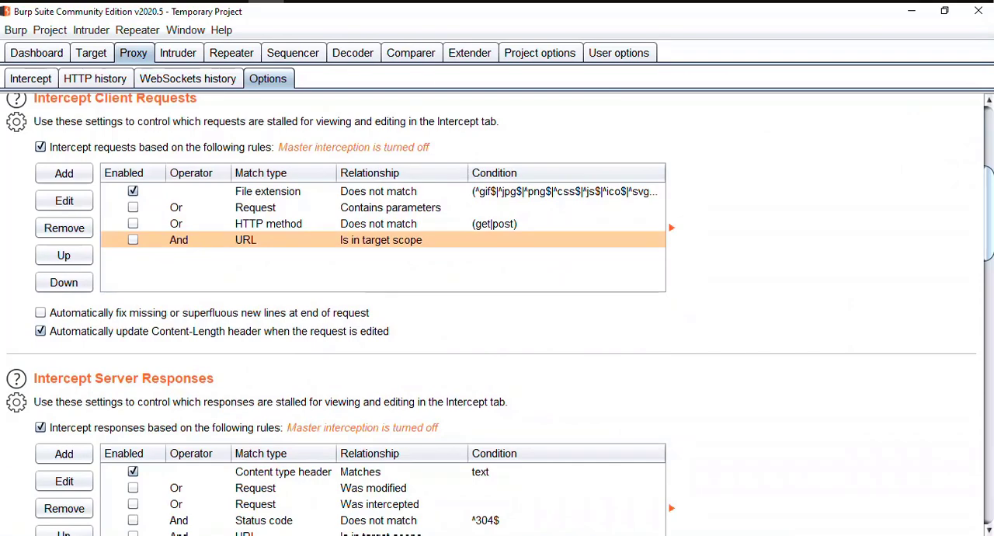
pyautogui.scroll(-2, 497, 311)
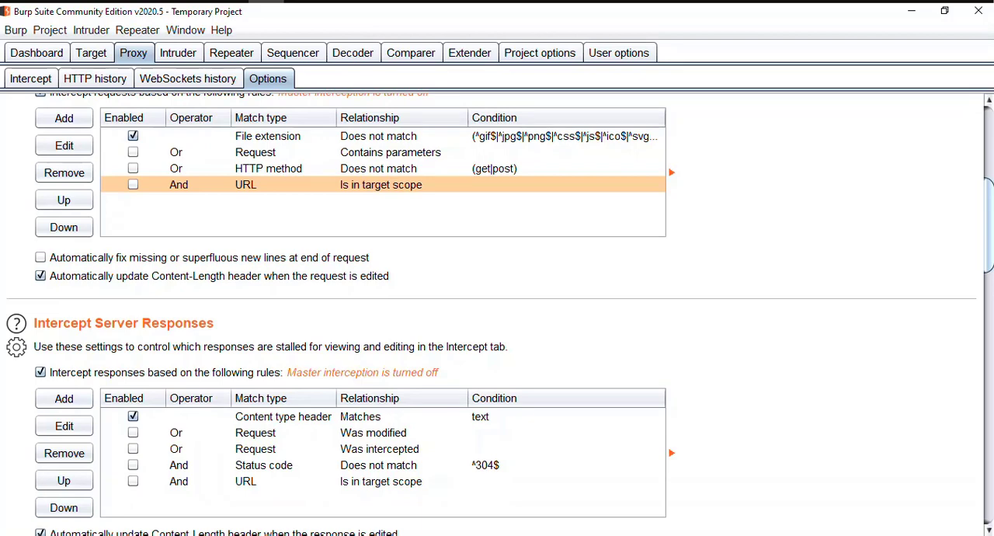
# Open the file extension rule for client requests, examine its Boolean operator and full match condition, and cancel the edit.
pyautogui.click(284, 136)
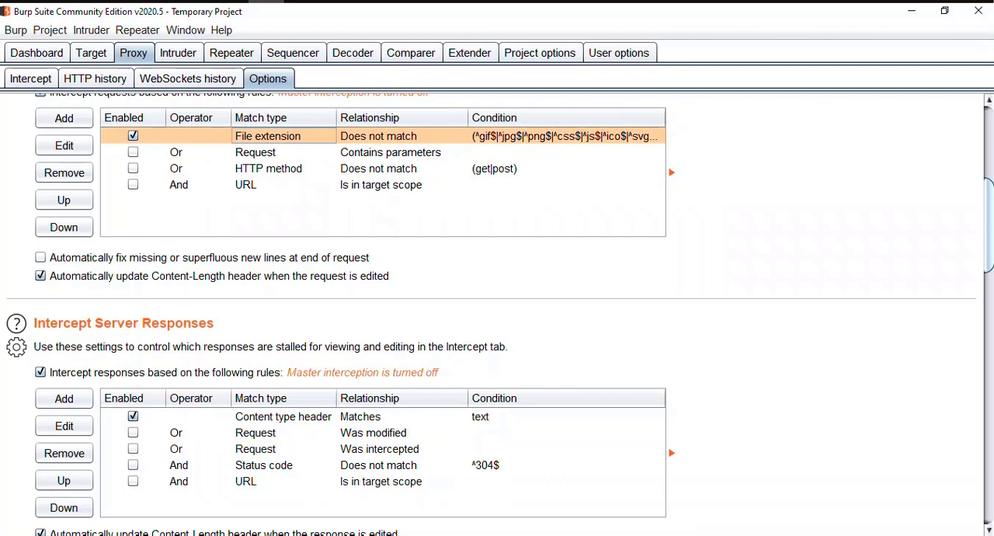
pyautogui.click(64, 146)
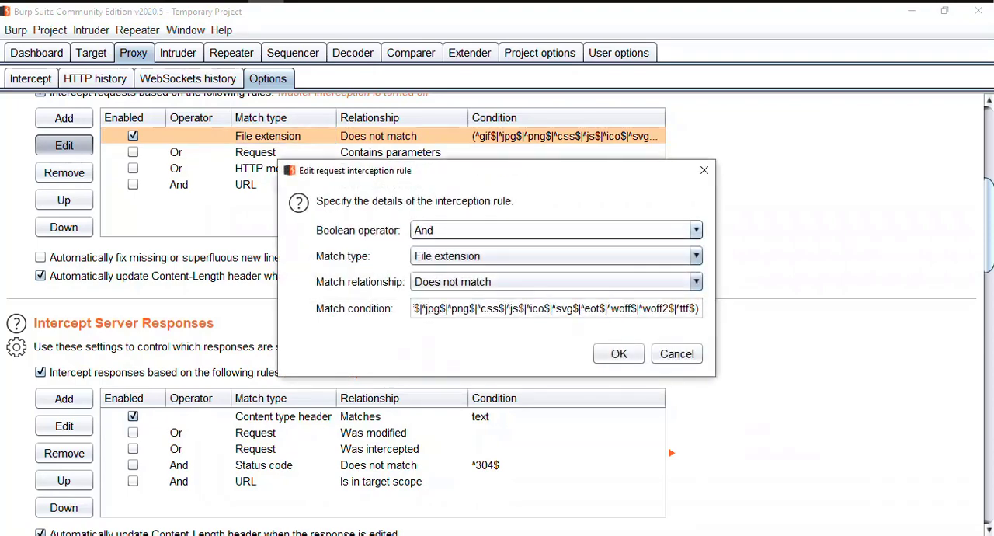
pyautogui.click(696, 230)
pyautogui.click(695, 230)
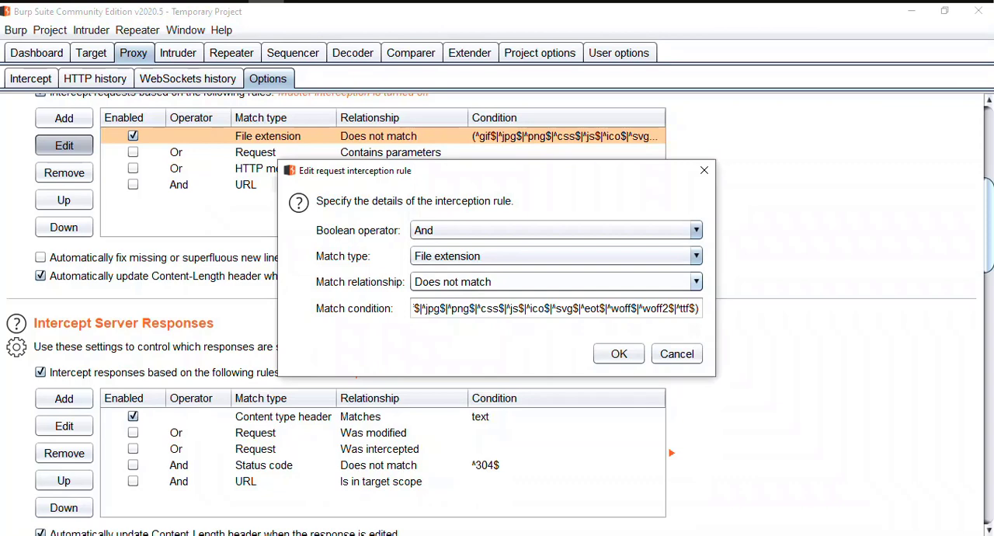
pyautogui.doubleClick(464, 309)
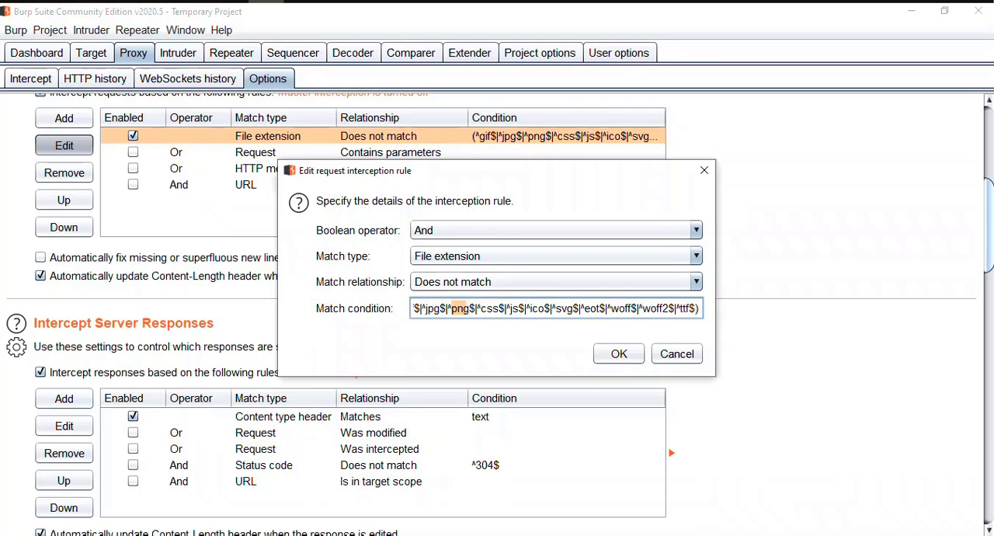
pyautogui.click(482, 309)
pyautogui.press('End')
pyautogui.hotkey('shift', 'Home')
pyautogui.click(414, 309)
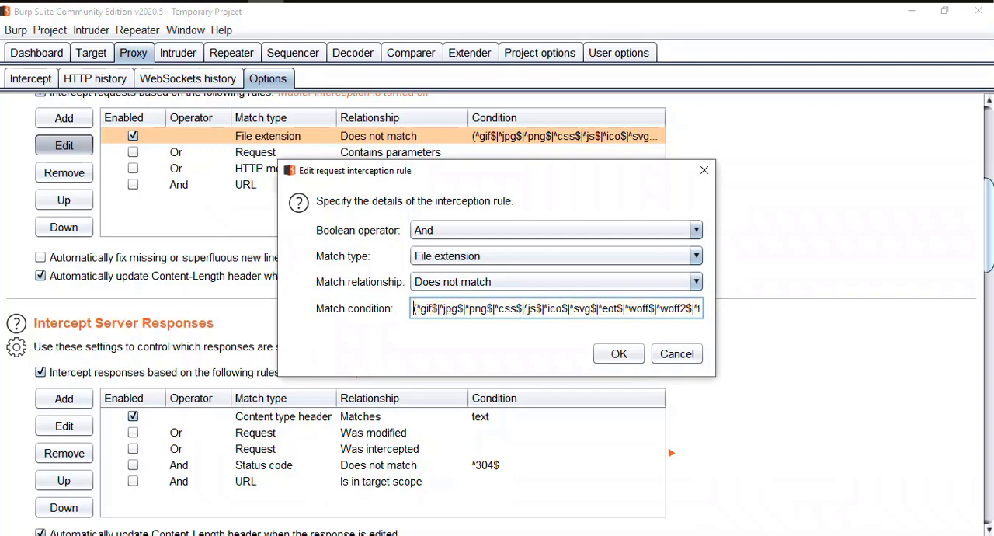
pyautogui.hotkey('shift', 'End')
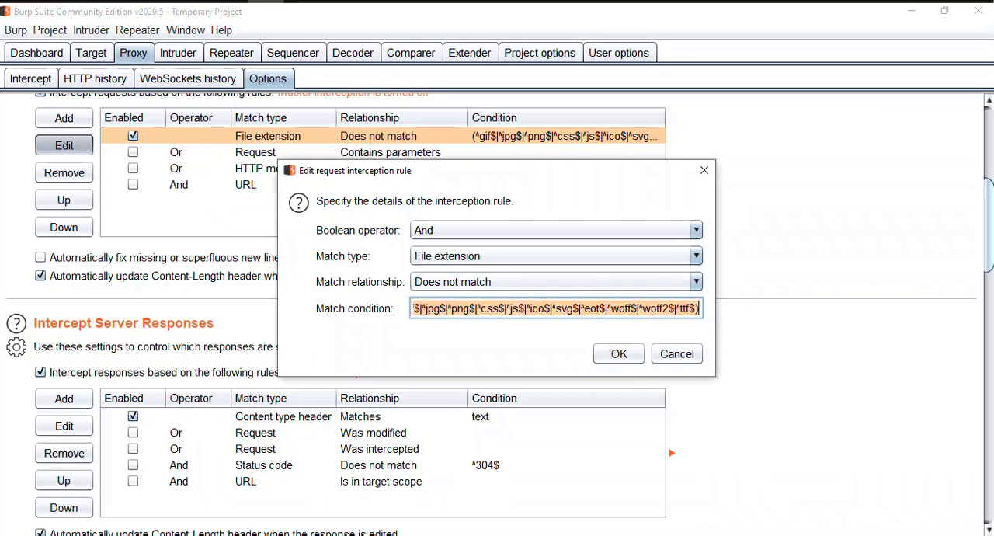
pyautogui.press('Home')
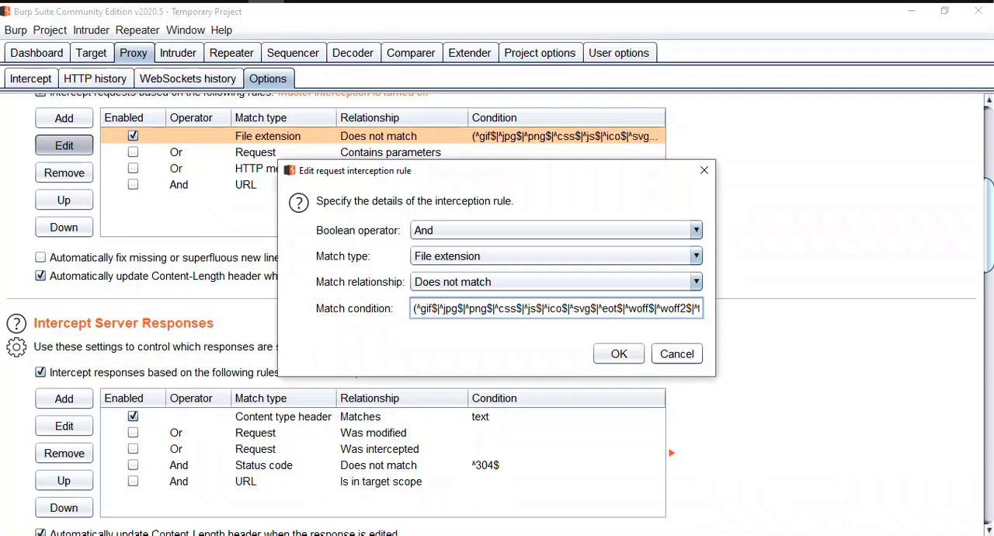
pyautogui.click(676, 353)
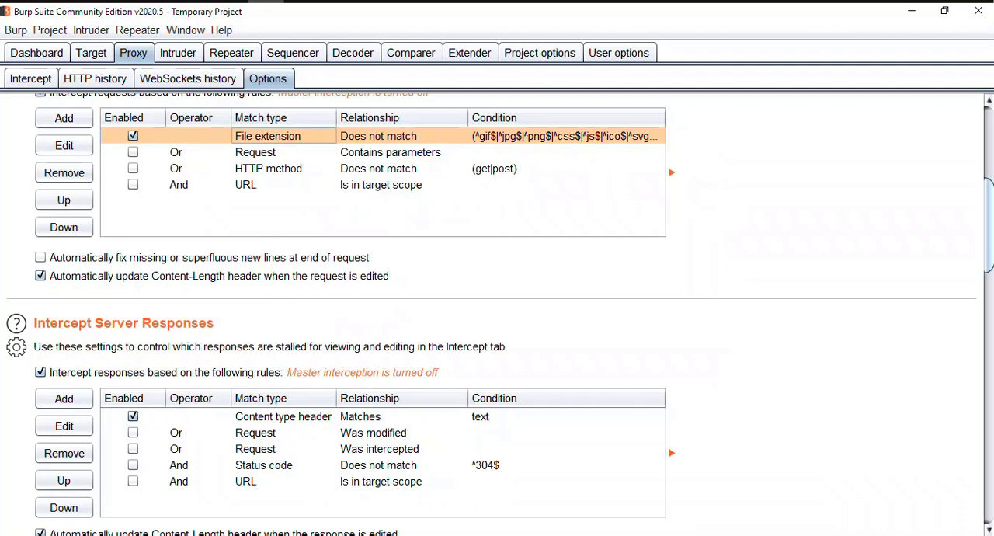
# Examine the remaining client request interception rules covering request parameters, HTTP method and URL target scope.
pyautogui.scroll(3, 497, 311)
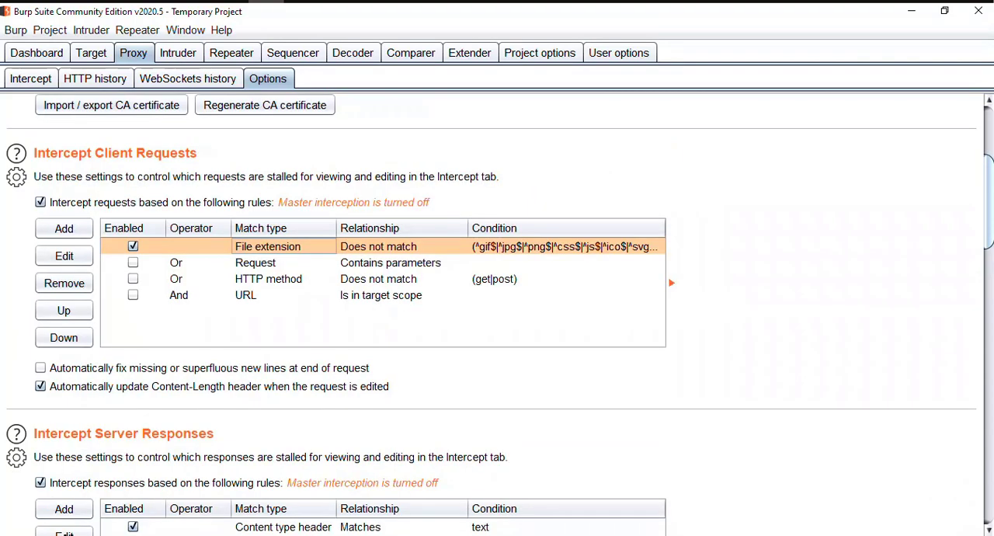
pyautogui.click(268, 263)
pyautogui.click(268, 246)
pyautogui.click(268, 263)
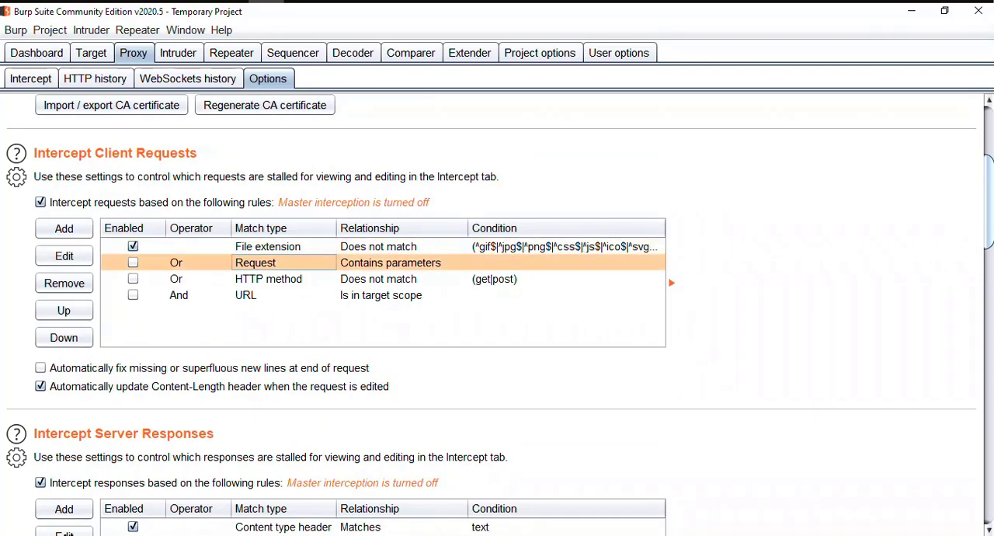
pyautogui.click(268, 279)
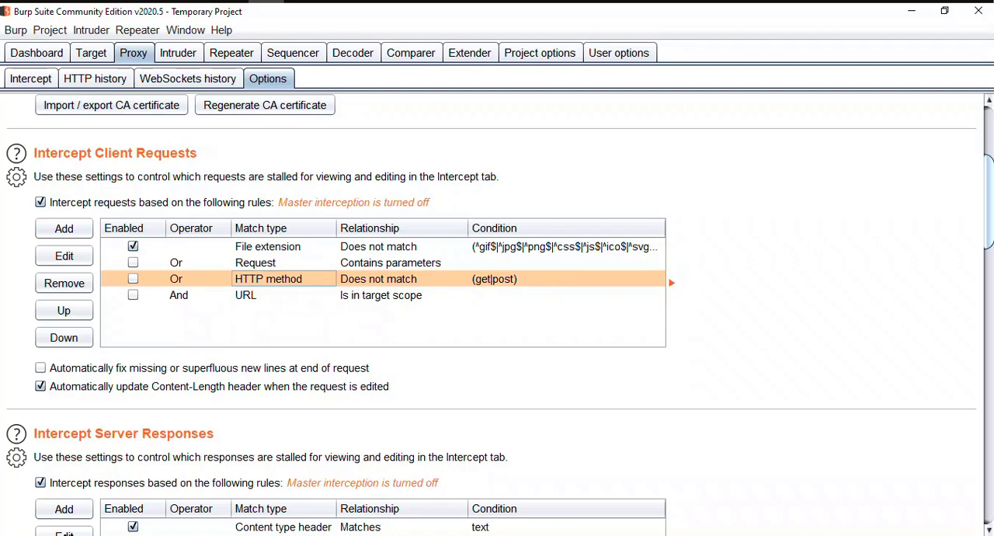
pyautogui.click(268, 295)
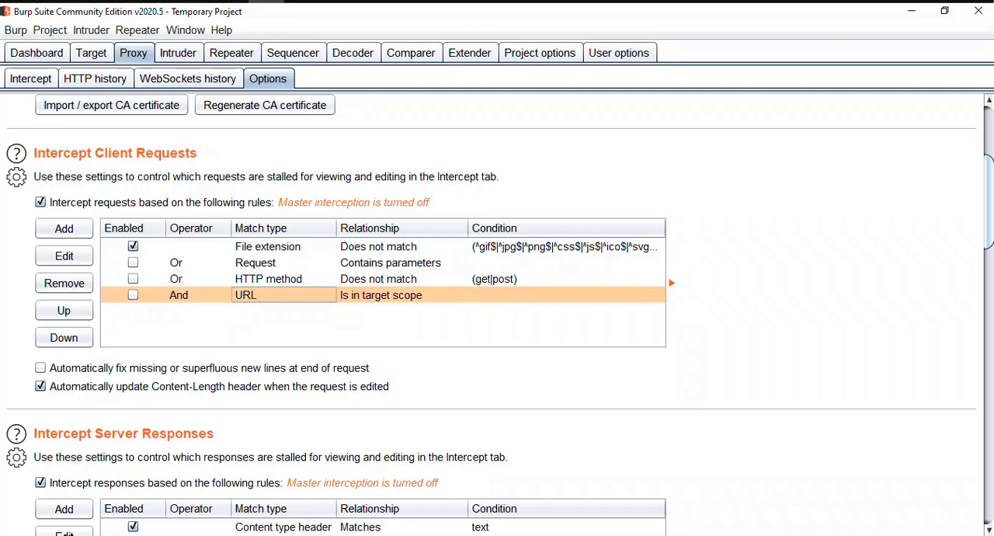
pyautogui.click(268, 279)
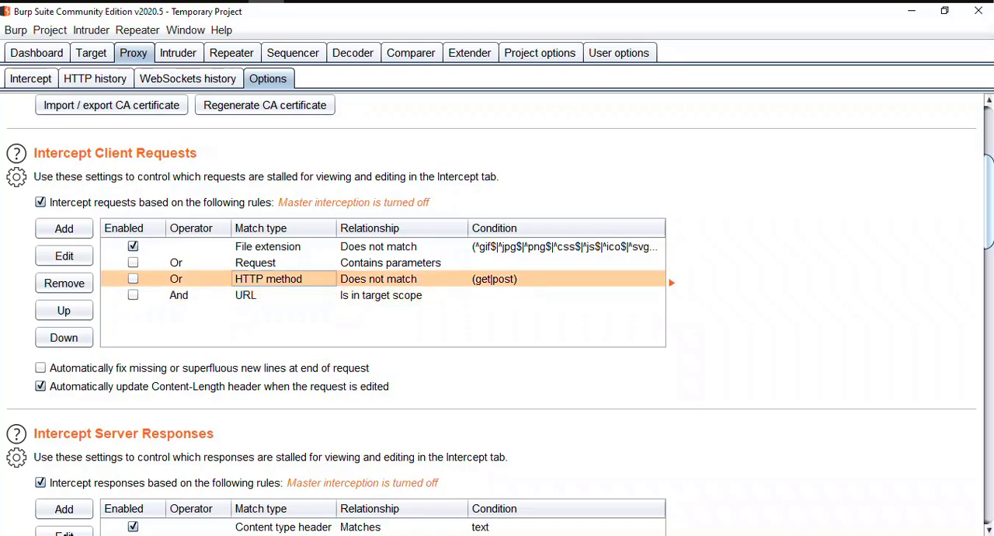
pyautogui.click(269, 295)
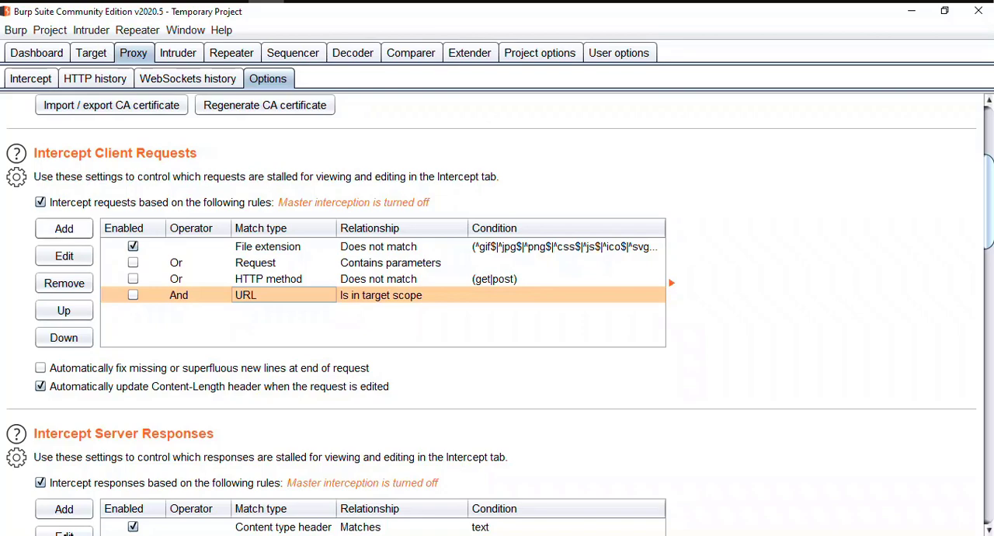
# Add a client request interception rule with operator And, match type Domain name, relationship Matches and condition "mutual".
pyautogui.click(64, 229)
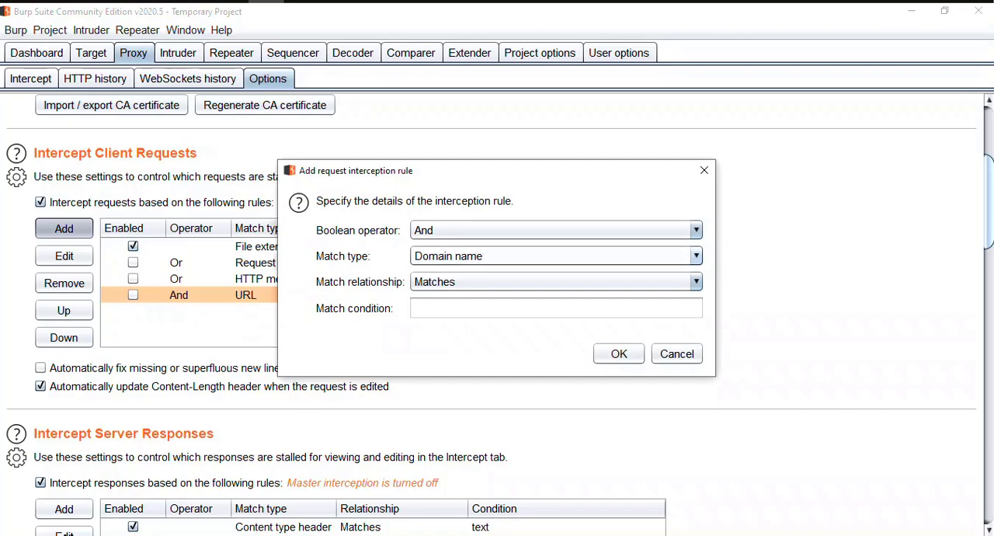
pyautogui.click(556, 308)
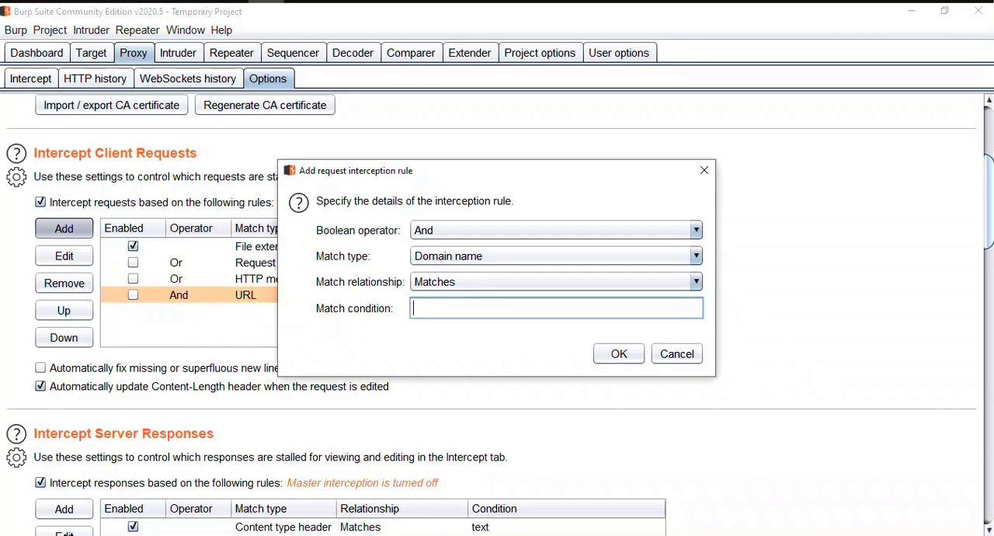
pyautogui.write('m')
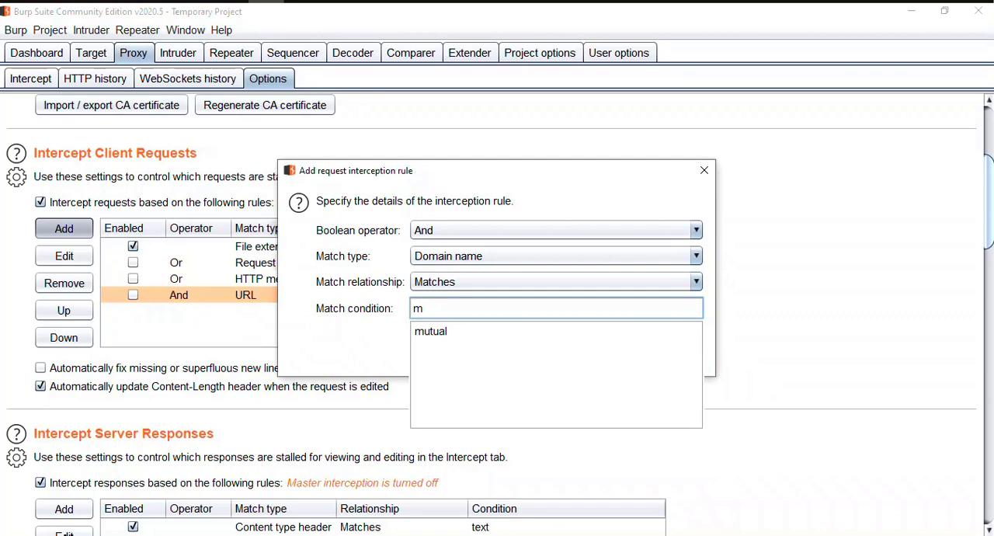
pyautogui.write('utual')
pyautogui.press('Return')
pyautogui.press('Return')
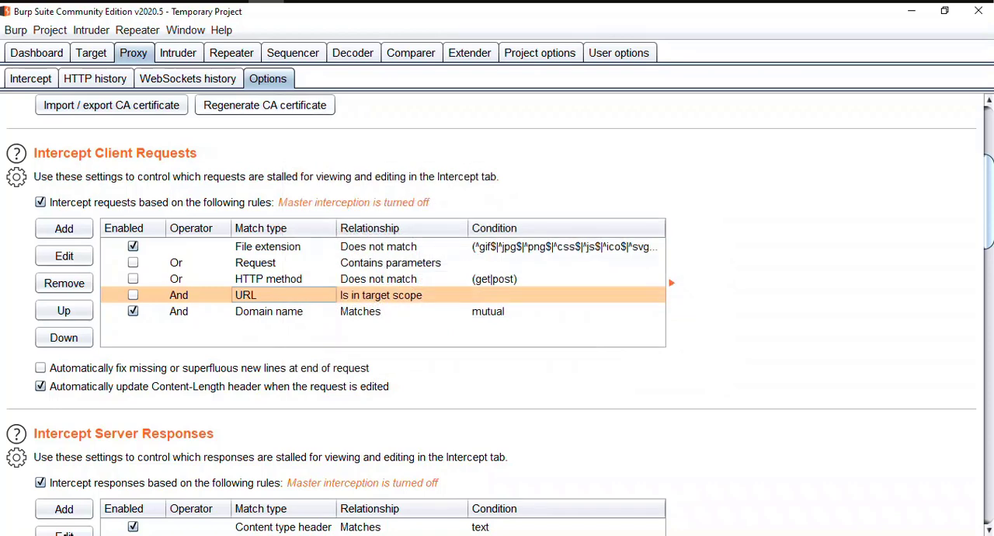
# Turn interception on and switch to Firefox at the Altoro Mutual login page.
pyautogui.click(30, 79)
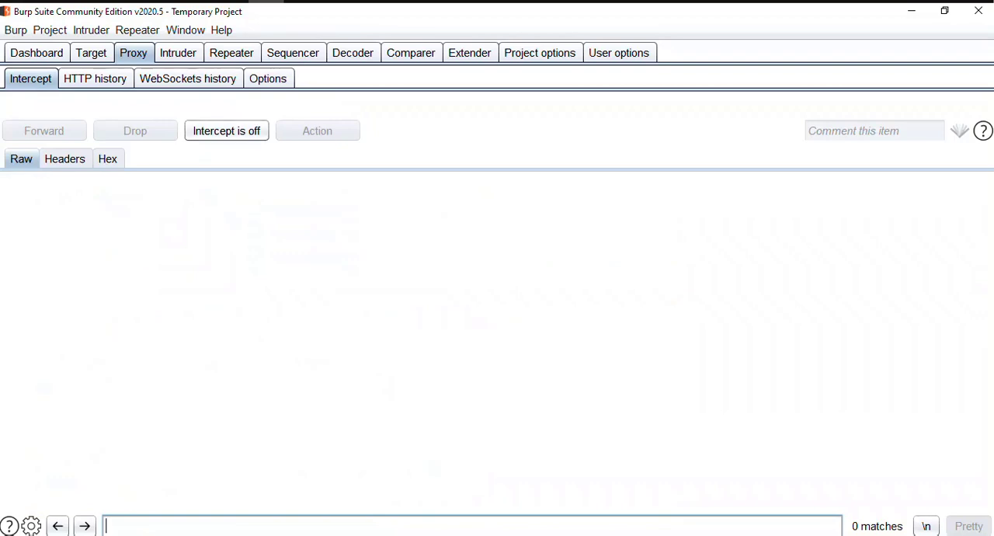
pyautogui.click(227, 130)
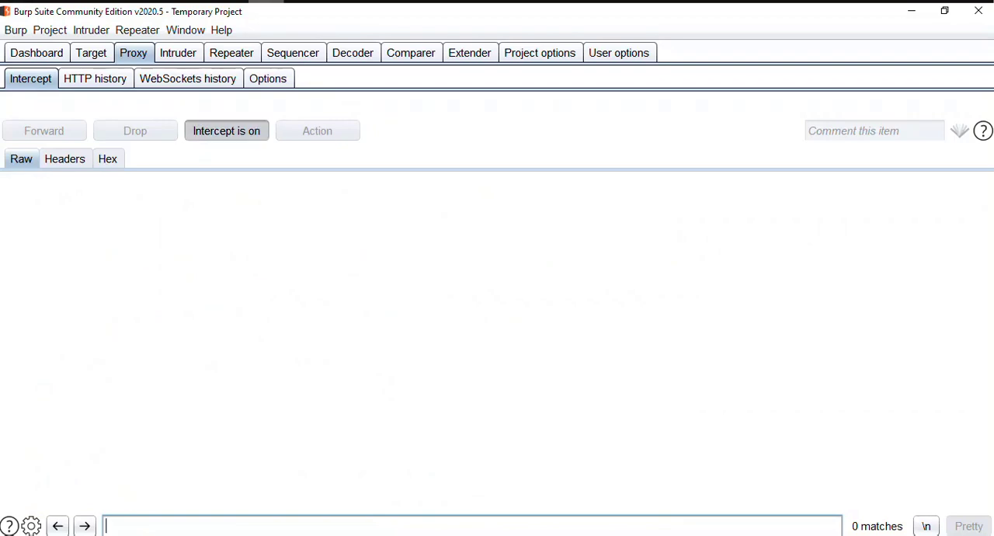
pyautogui.click(230, 1)
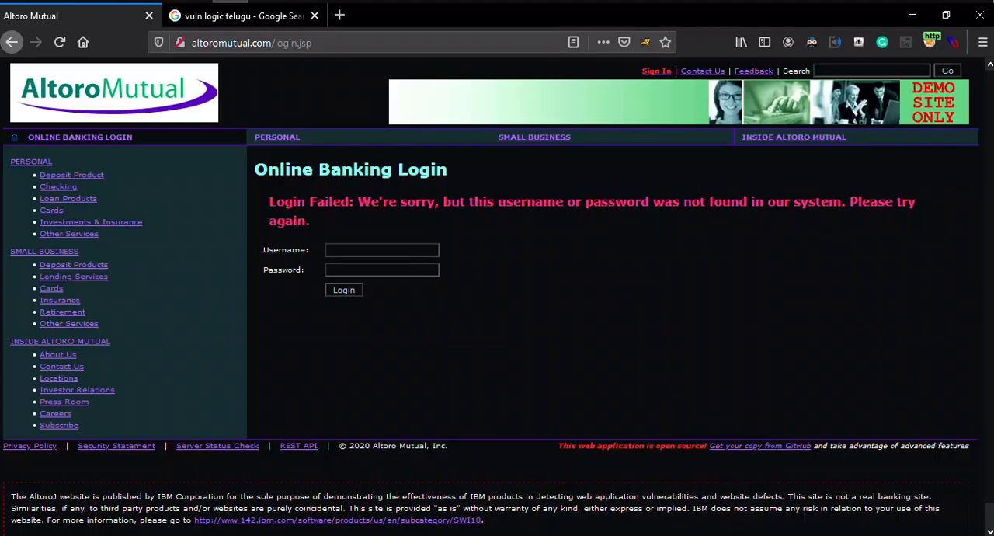
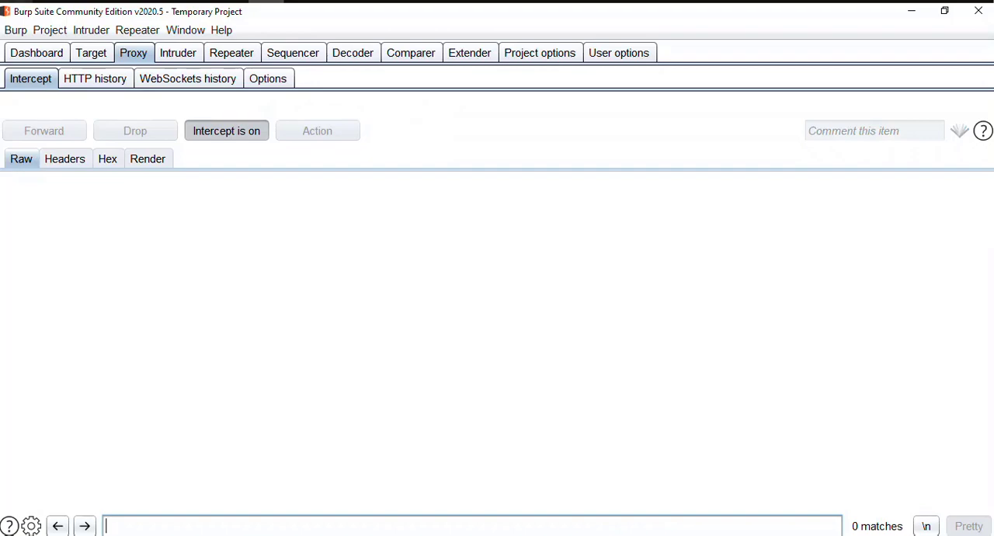
# Switch to Firefox and open the VulnLogic Telugu YouTube channel from the "vuln logic telugu" Google search results.
pyautogui.click(231, 1)
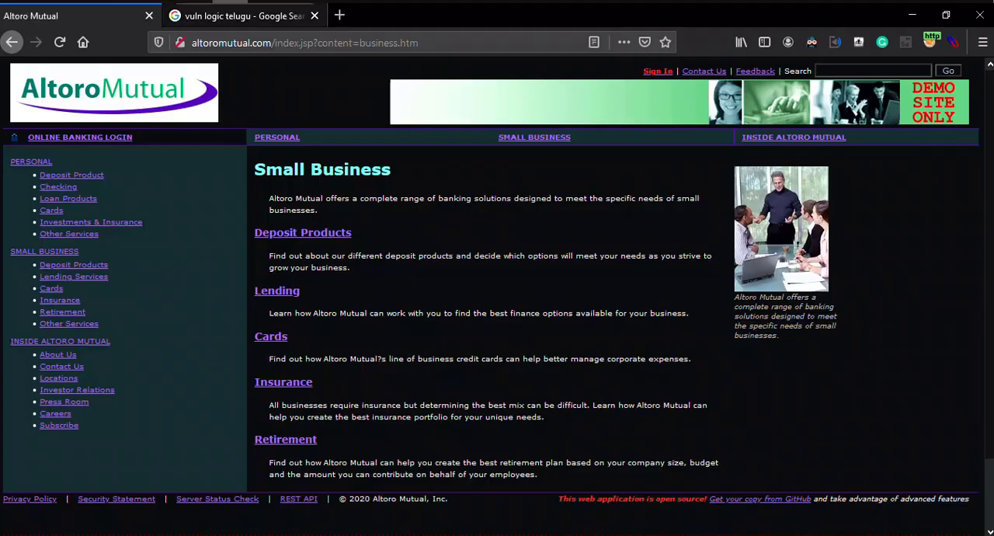
pyautogui.click(243, 15)
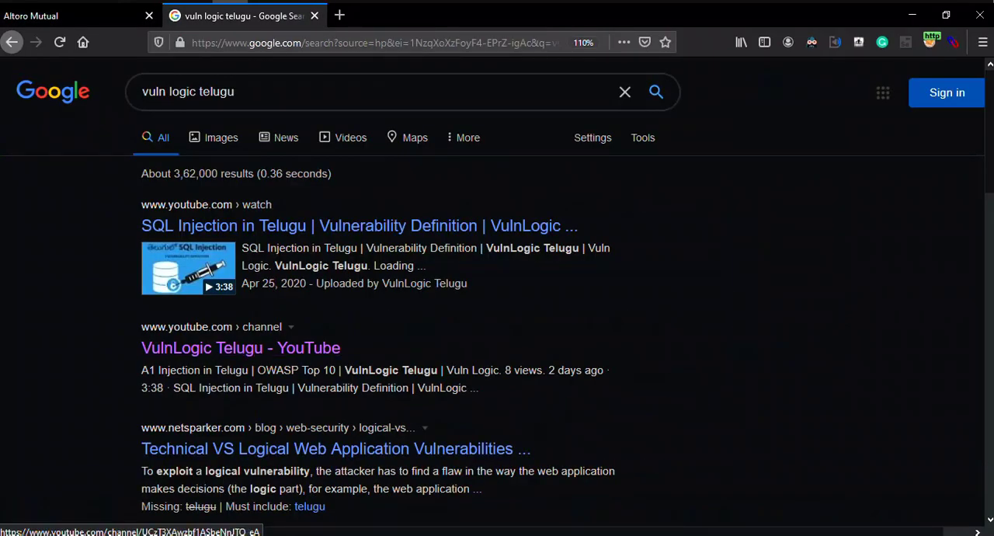
pyautogui.scroll(-2, 241, 357)
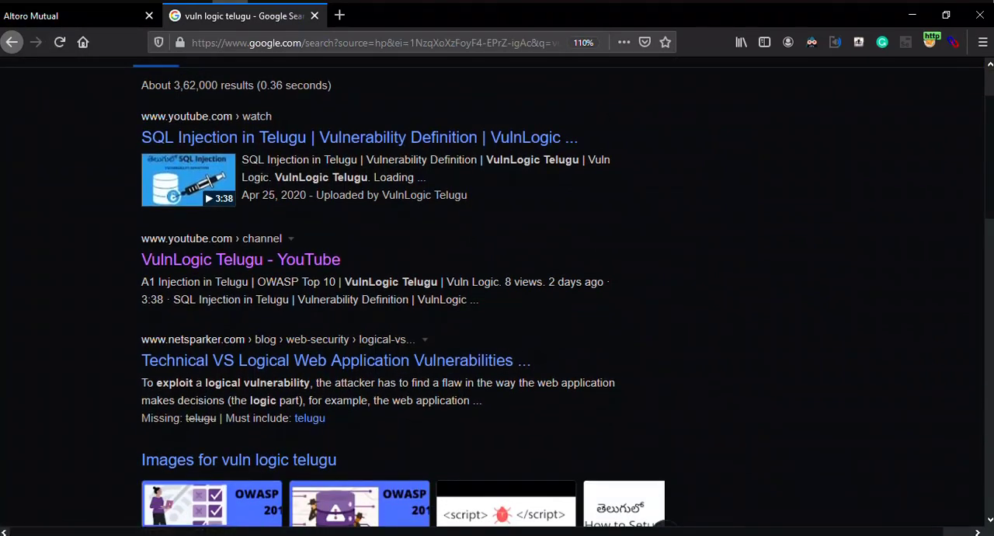
pyautogui.click(241, 259)
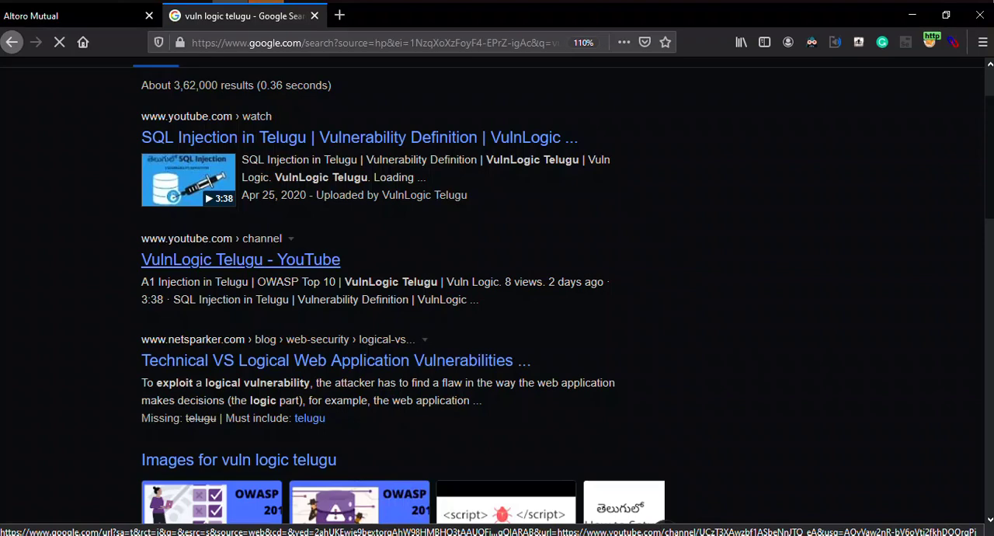
pyautogui.scroll(2, 497, 292)
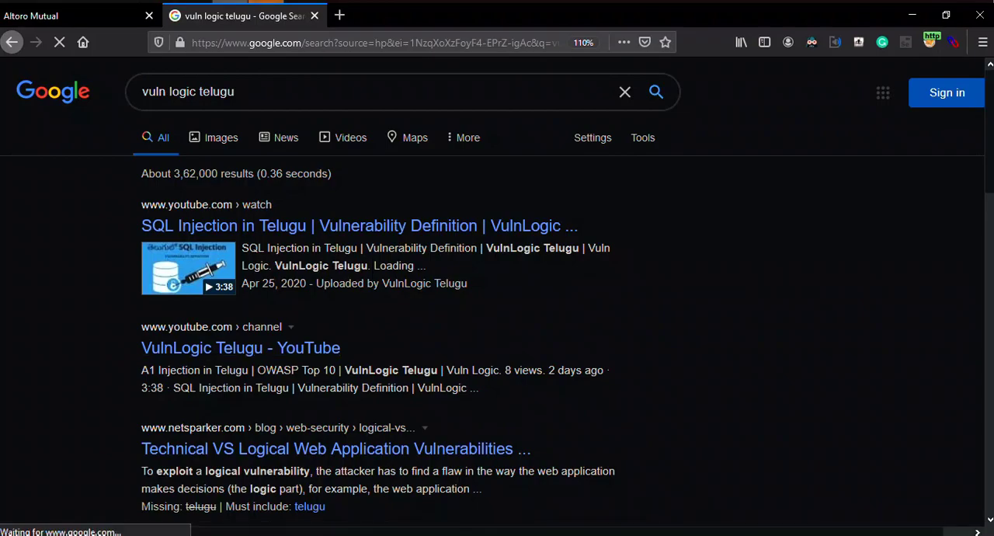
# Switch to Burp Suite and forward the intercepted Google responses one after another, examining the headers of a held response.
pyautogui.click(266, 1)
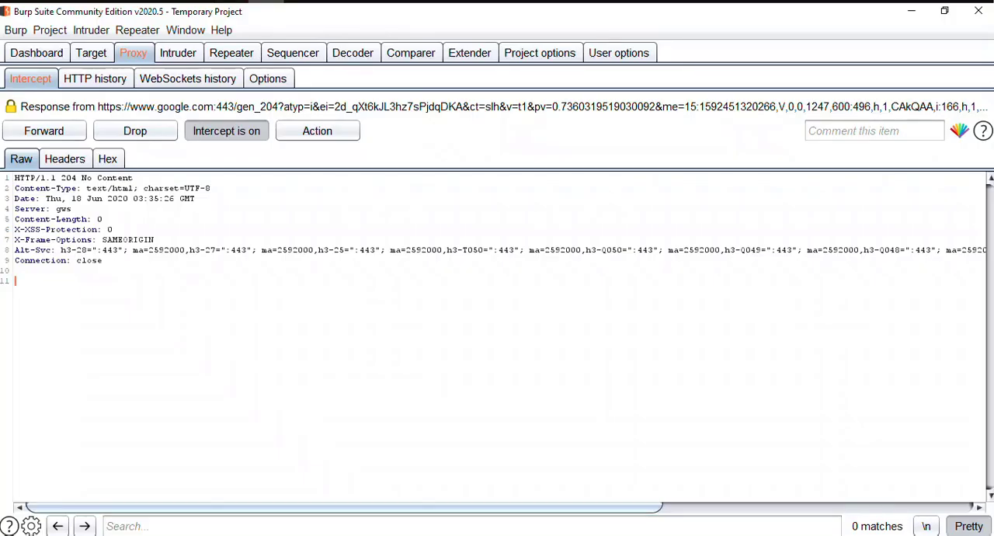
pyautogui.hotkey('ctrl', 'f')
pyautogui.hotkey('ctrl', 'f')
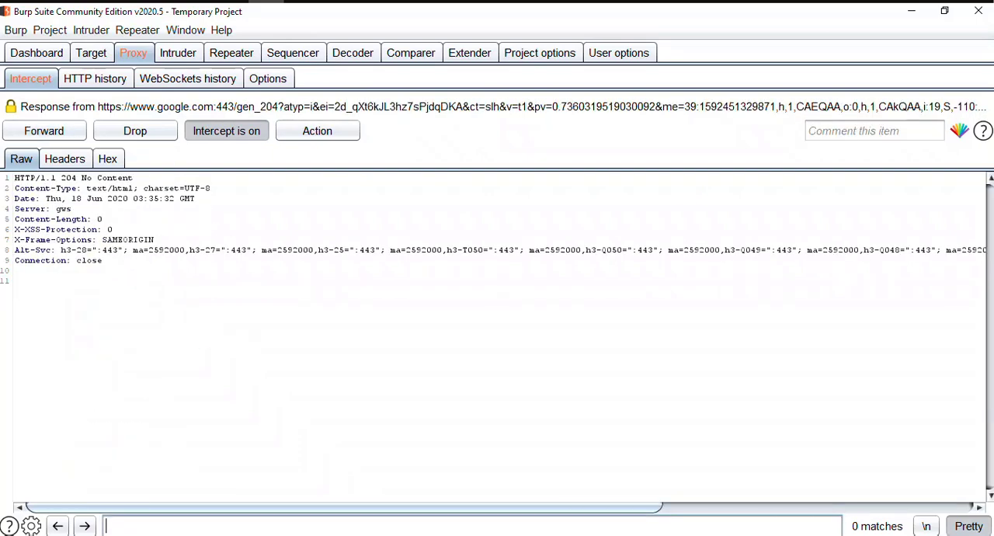
pyautogui.hotkey('ctrl', 'f')
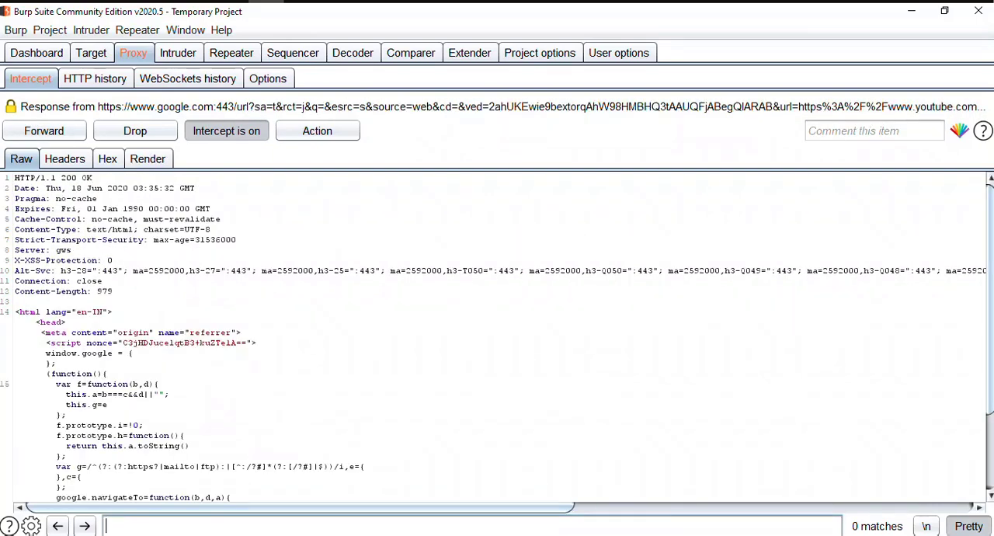
pyautogui.hotkey('ctrl', 'f')
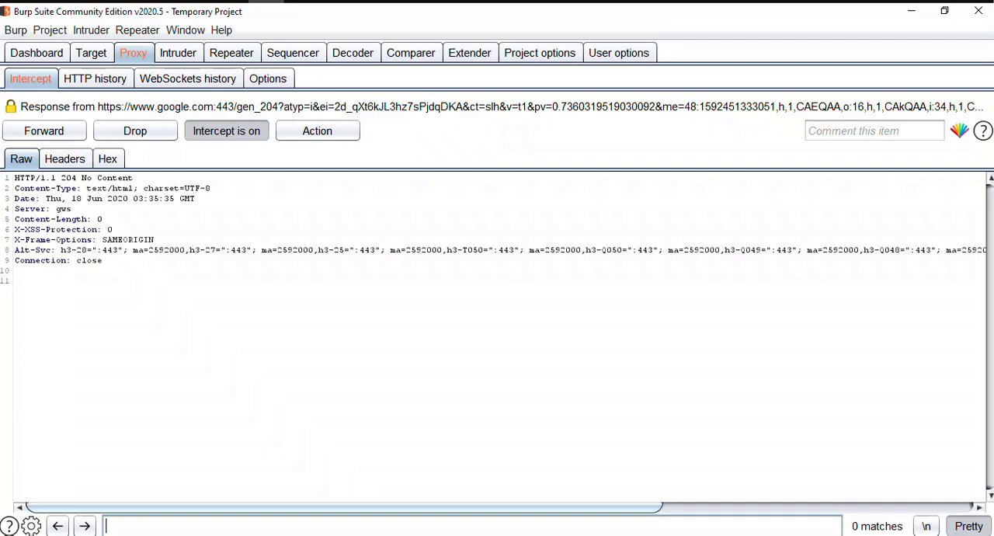
pyautogui.click(104, 219)
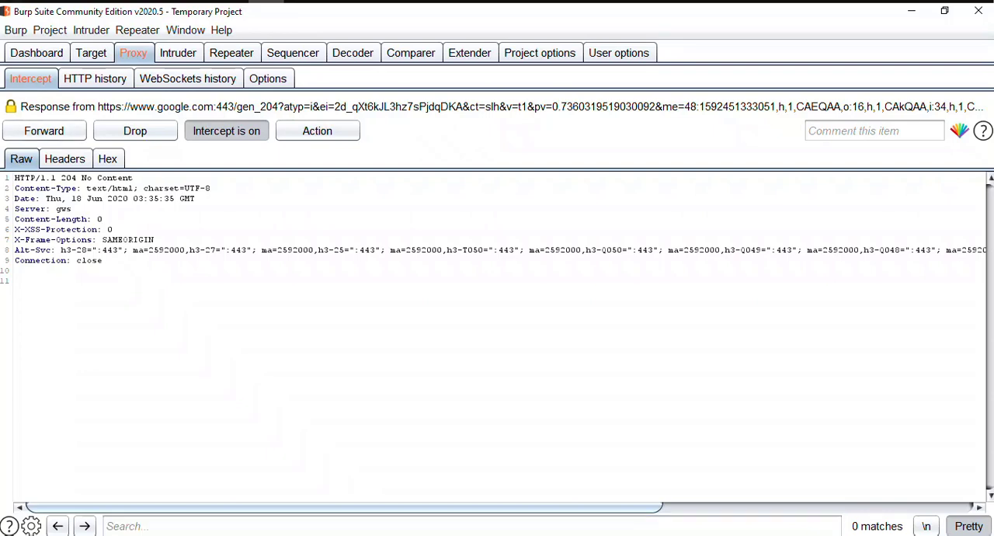
pyautogui.click(113, 229)
pyautogui.click(73, 209)
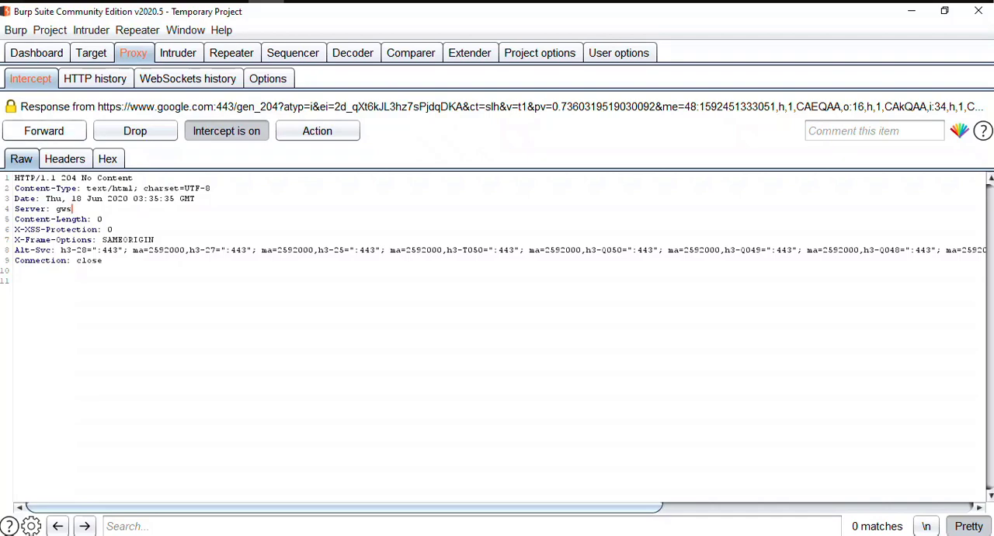
pyautogui.click(45, 131)
pyautogui.click(44, 131)
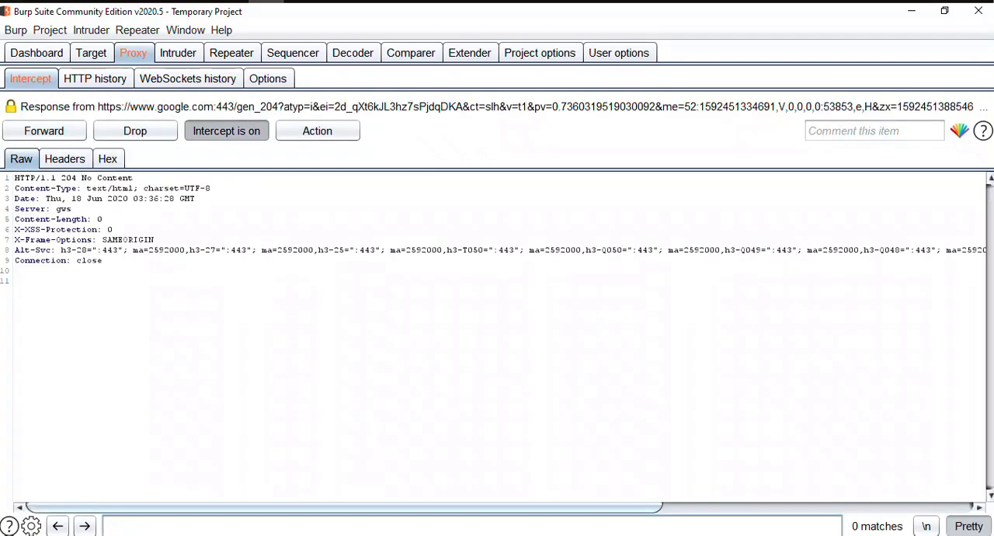
# Turn interception off and add a server response interception rule with operator And, match type Domain name, relationship Matches and condition "mutual".
pyautogui.click(226, 130)
pyautogui.click(267, 78)
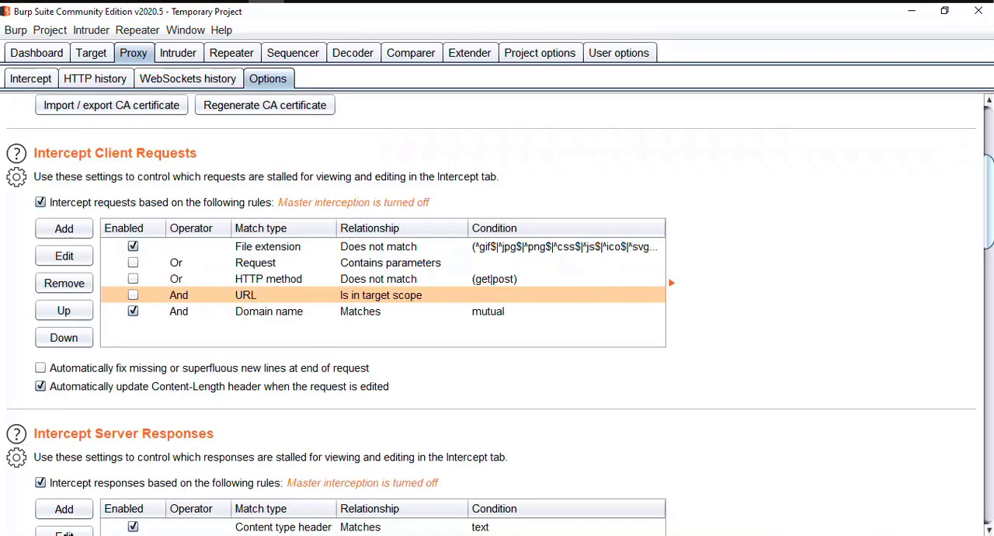
pyautogui.scroll(-6, 497, 311)
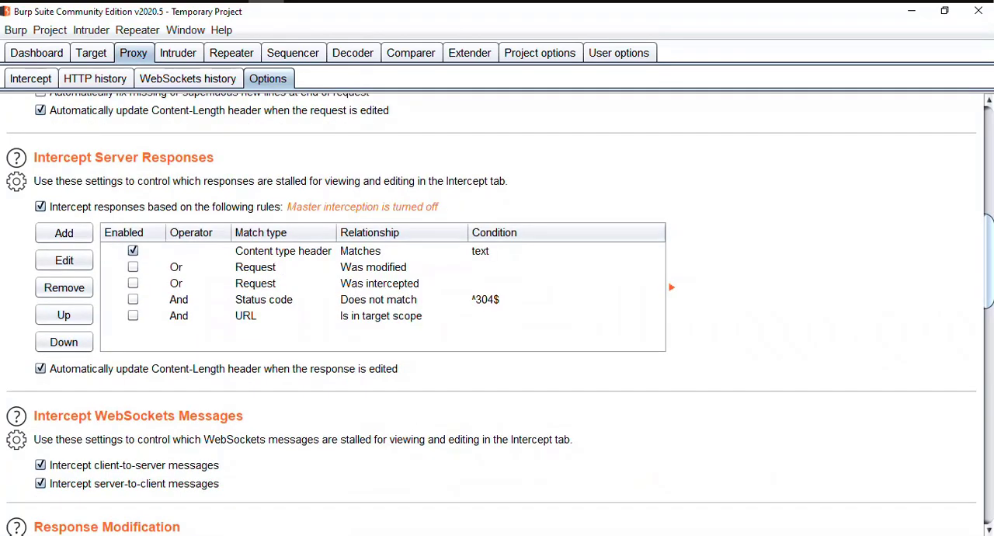
pyautogui.scroll(-1, 497, 311)
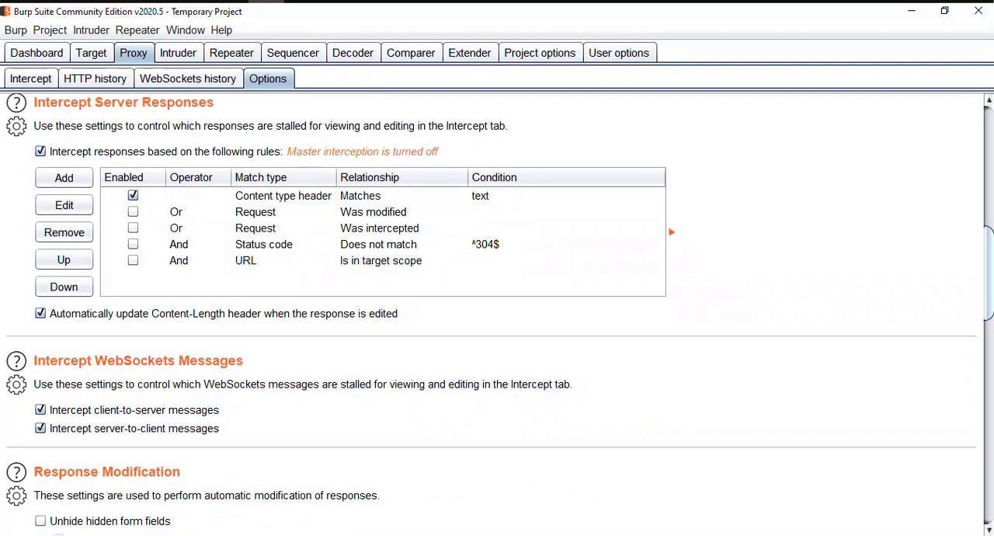
pyautogui.click(64, 177)
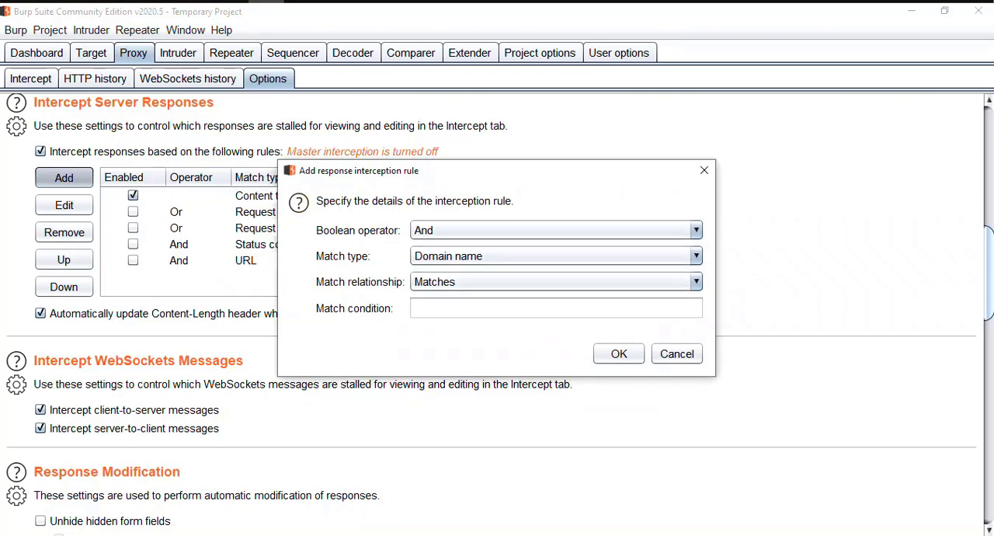
pyautogui.click(556, 308)
pyautogui.write('mutual')
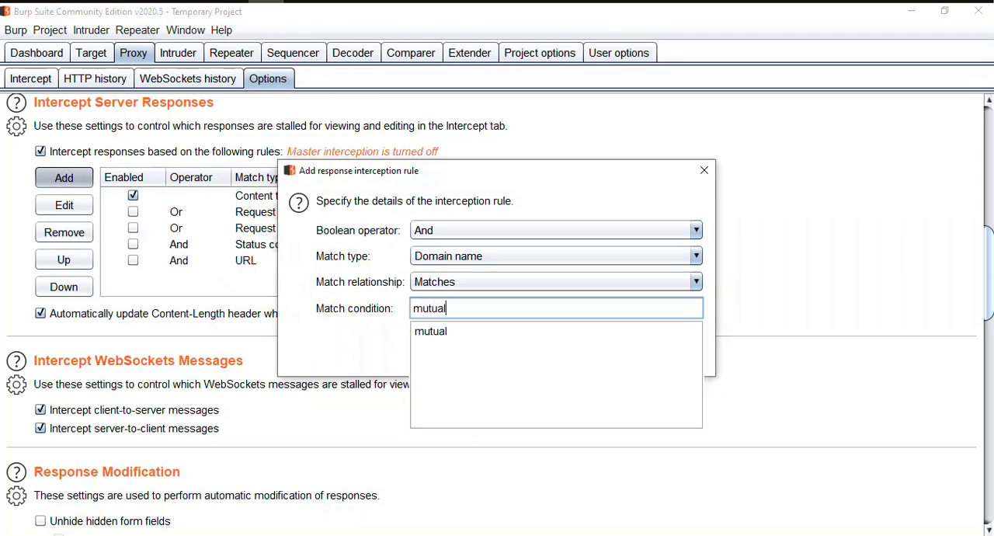
pyautogui.press('Return')
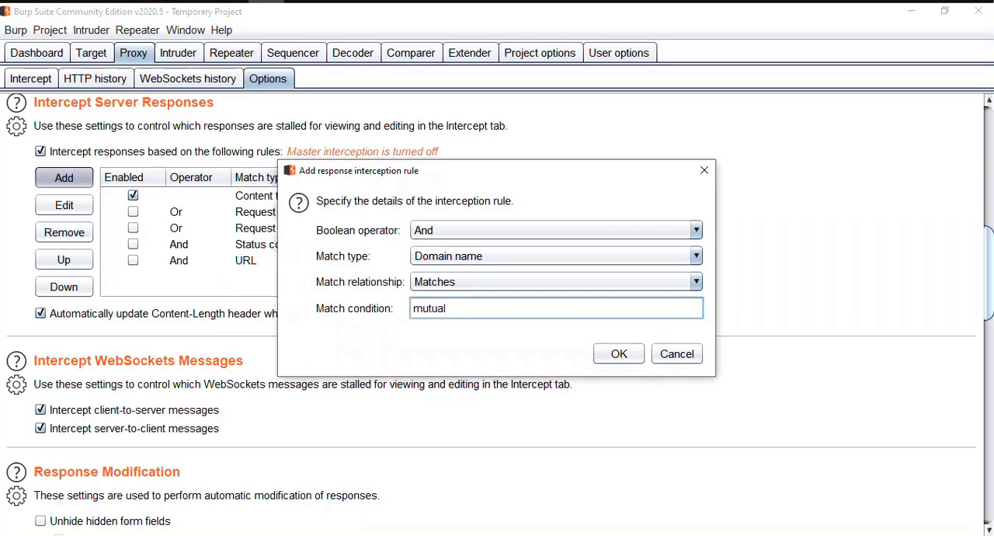
pyautogui.press('Return')
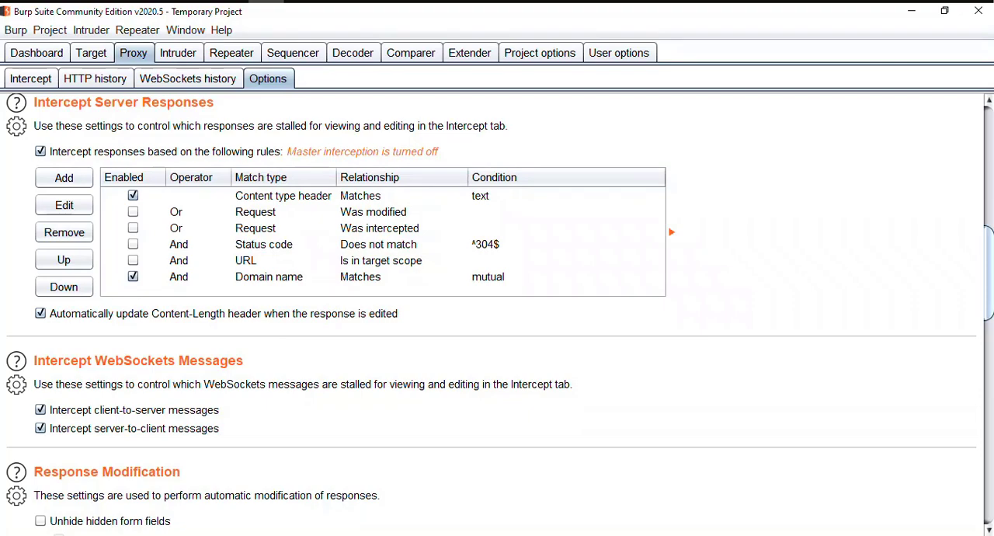
# Review the client request interception rules, turn interception back on and switch to Firefox.
pyautogui.scroll(2, 497, 311)
pyautogui.scroll(10, 497, 311)
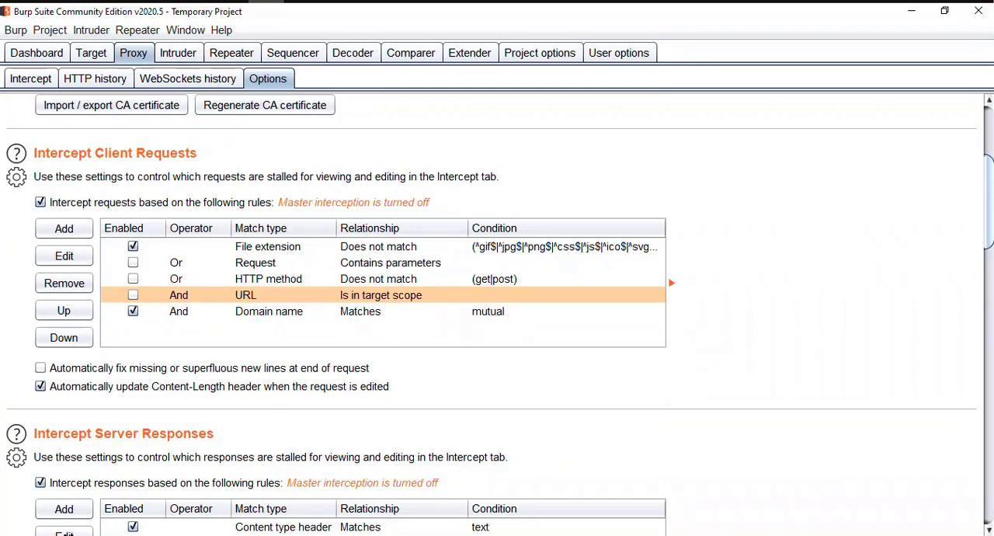
pyautogui.click(30, 79)
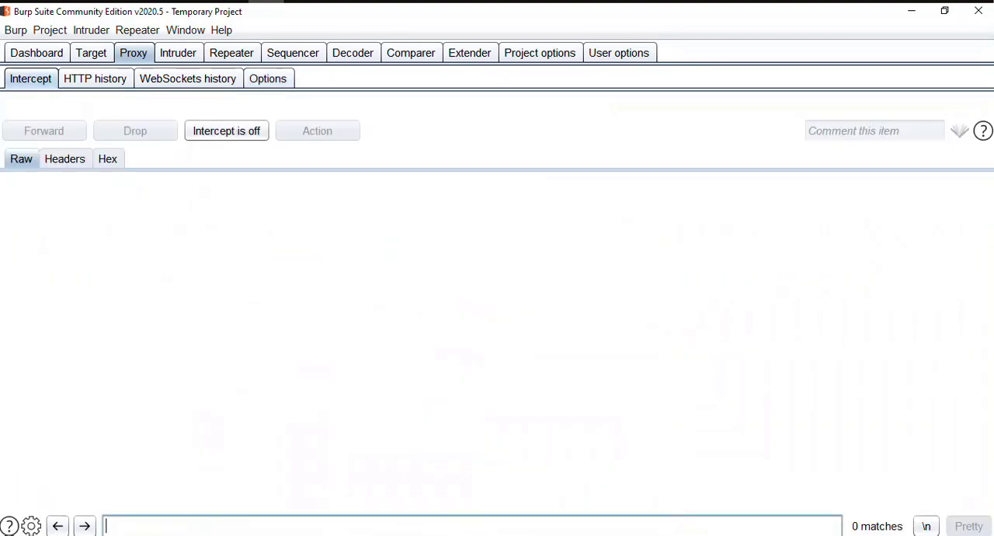
pyautogui.click(226, 130)
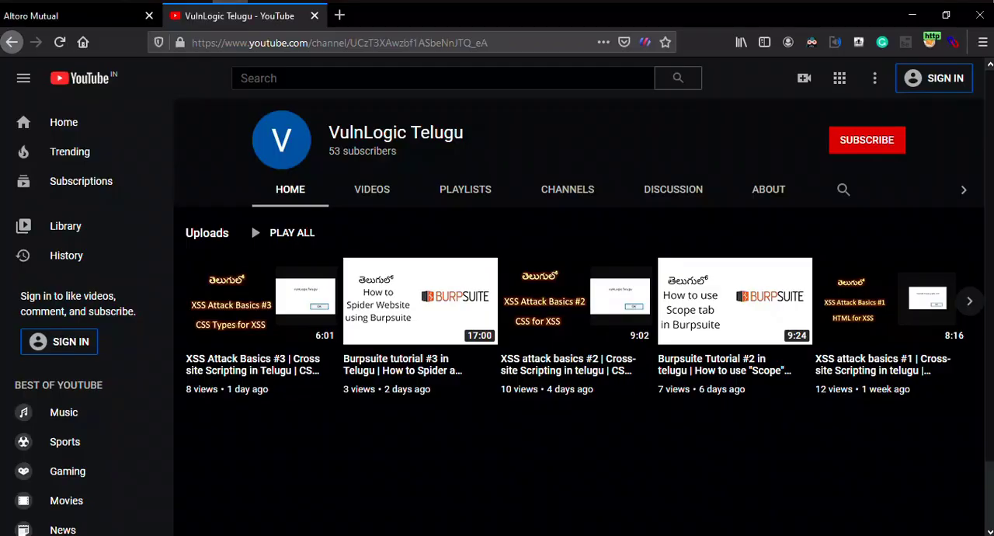
# Look over the YouTube channel page, return to the Google results and open the Netsparker article on technical versus logical web application vulnerabilities.
pyautogui.scroll(-2, 497, 272)
pyautogui.scroll(2, 310, 311)
pyautogui.click(12, 42)
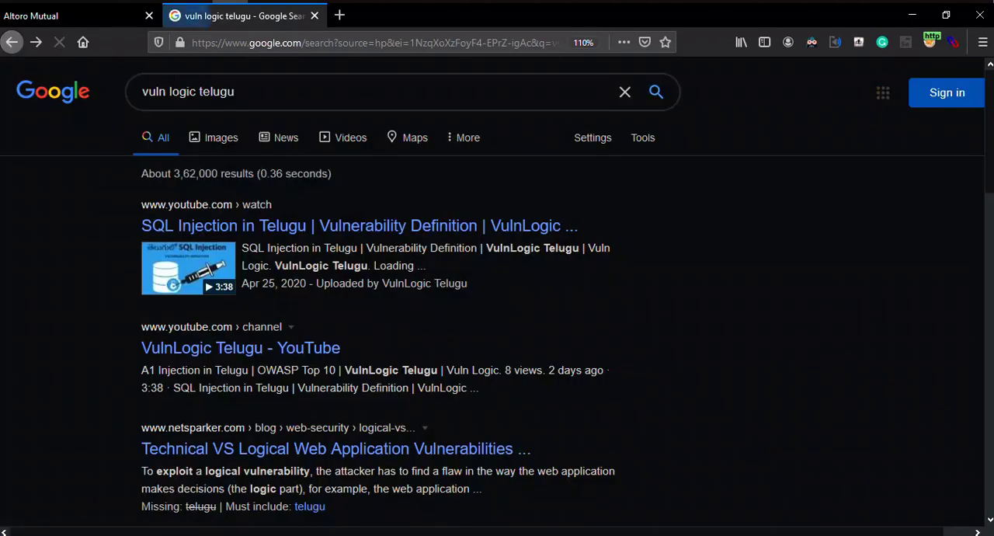
pyautogui.scroll(-5, 186, 271)
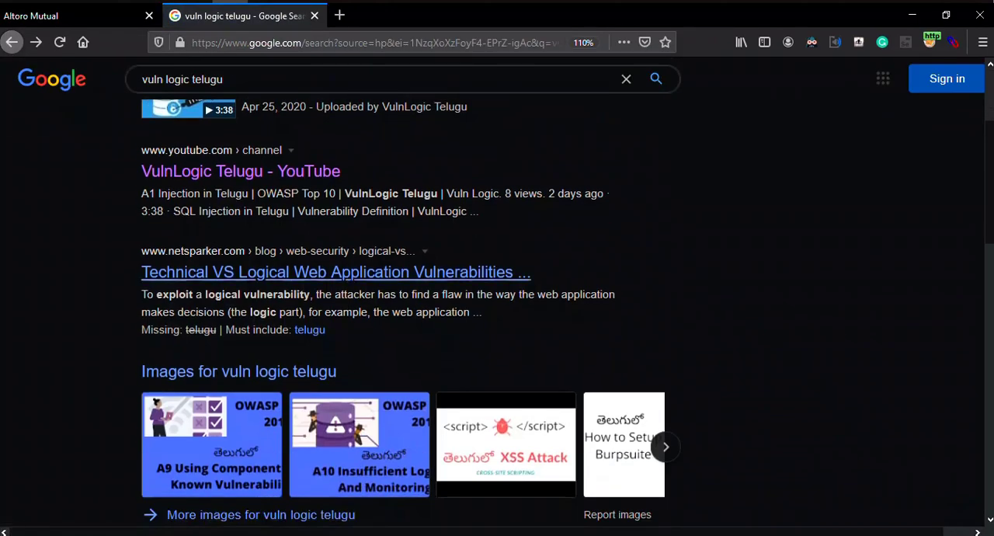
pyautogui.click(186, 272)
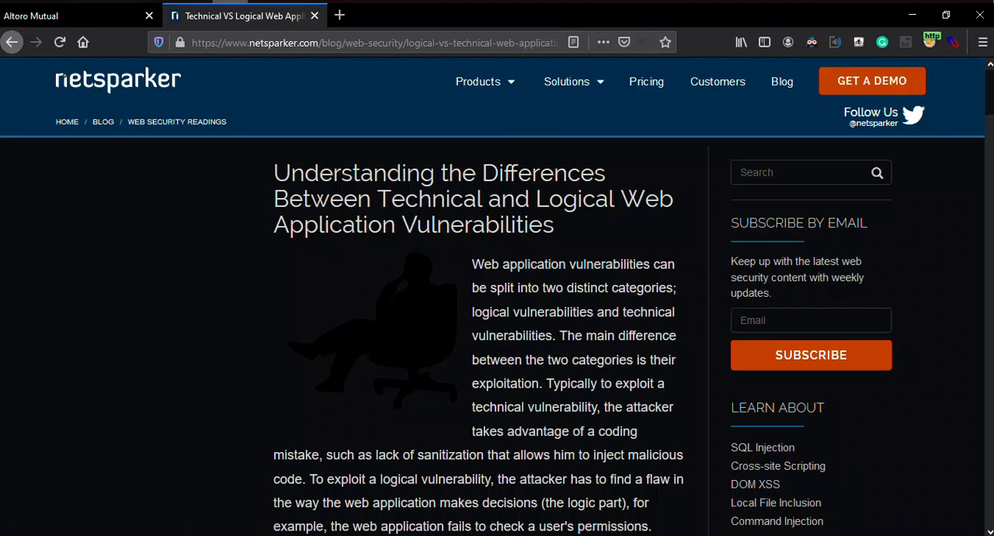
# Switch to Burp Suite, forward the held WebSockets message and select the whole content of the next one.
pyautogui.hotkey('alt', 'Tab')
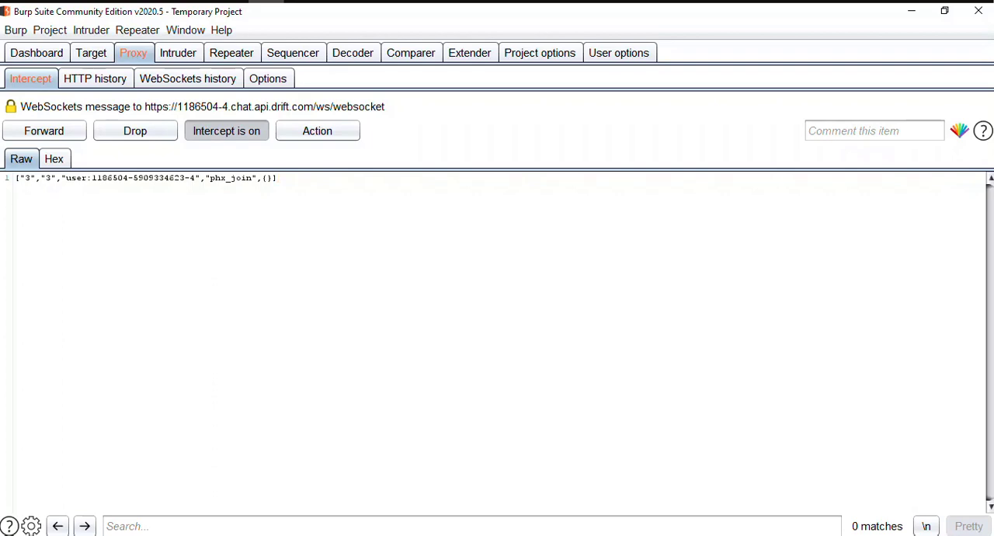
pyautogui.hotkey('ctrl', 'f')
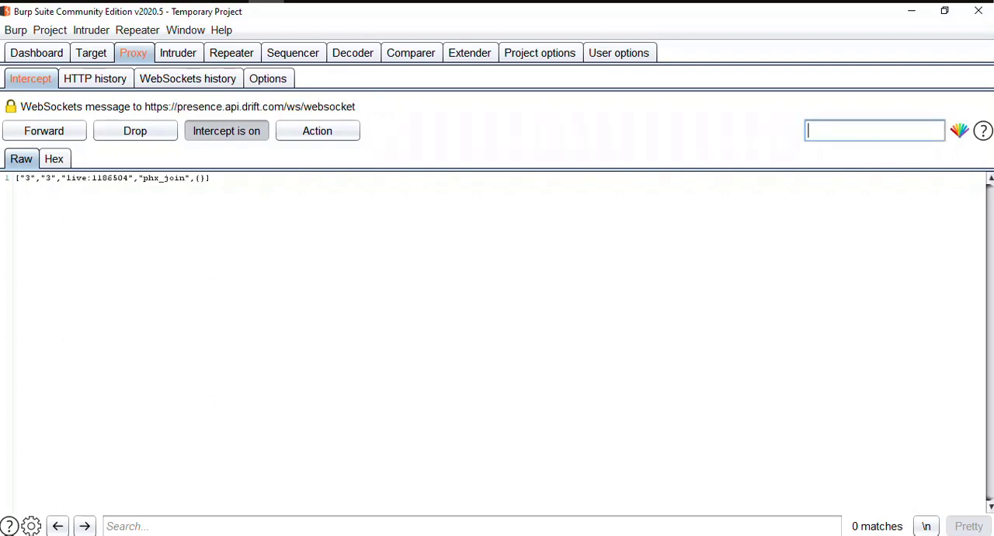
pyautogui.click(211, 178)
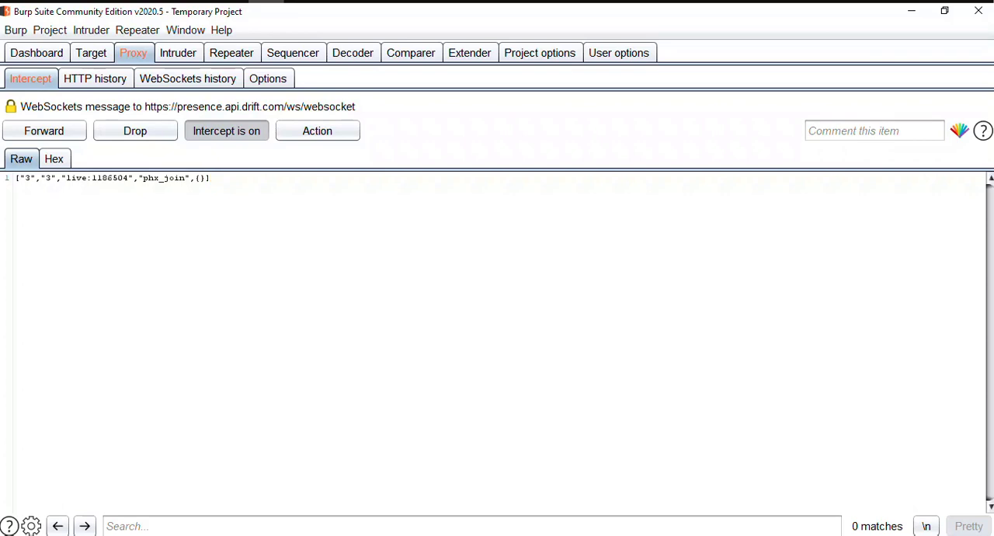
pyautogui.hotkey('ctrl', 'a')
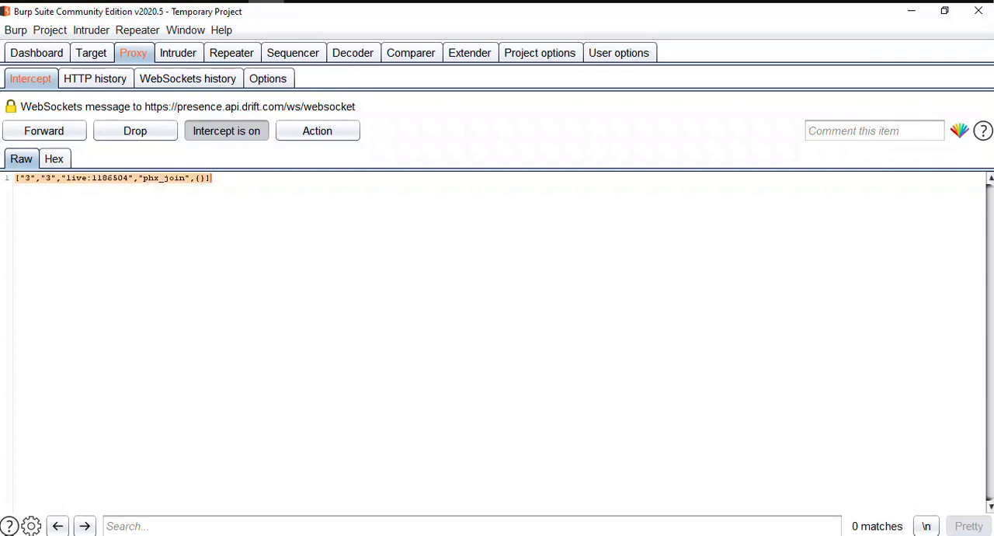
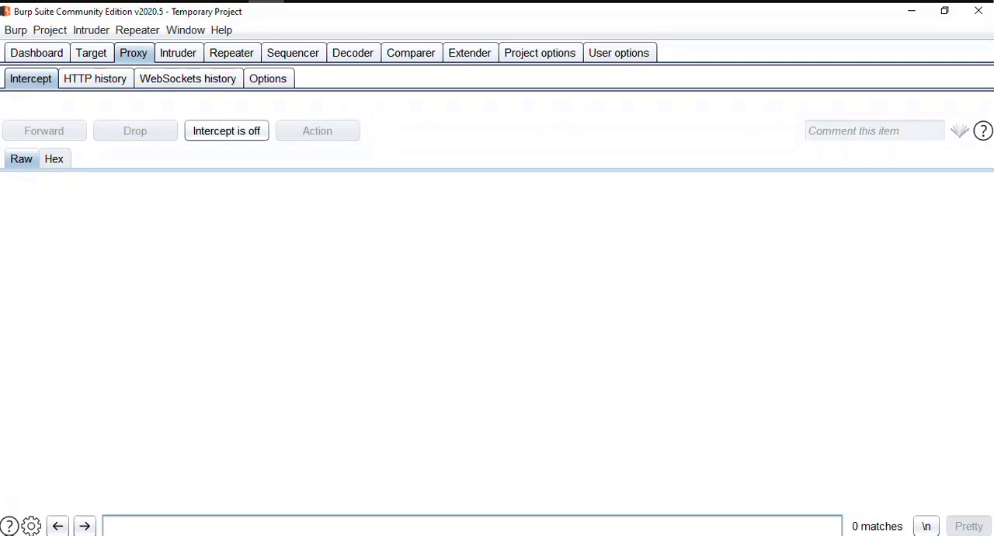
# Switch to Firefox, bring the Altoro Mutual page to the front and return to Burp Suite.
pyautogui.click(229, 1)
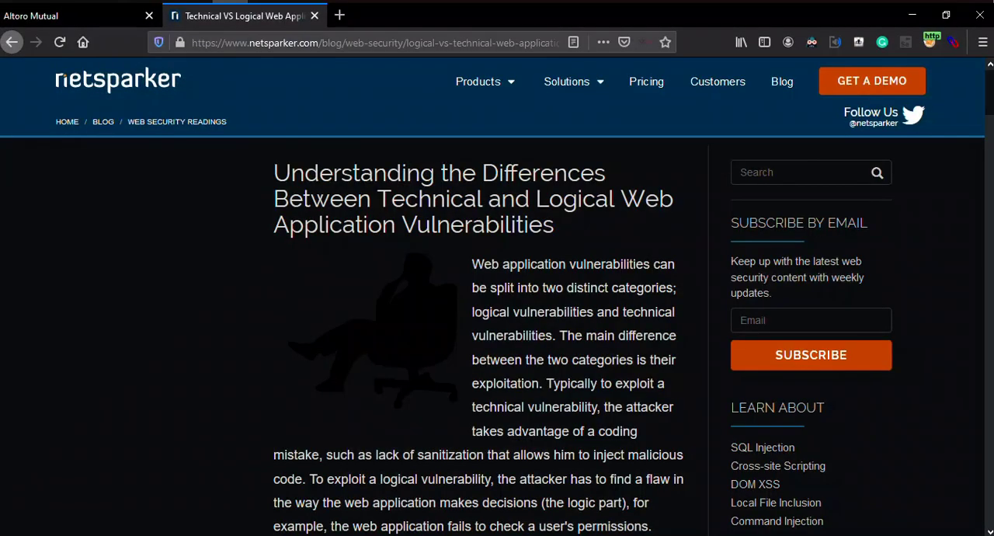
pyautogui.hotkey('ctrl', 'Tab')
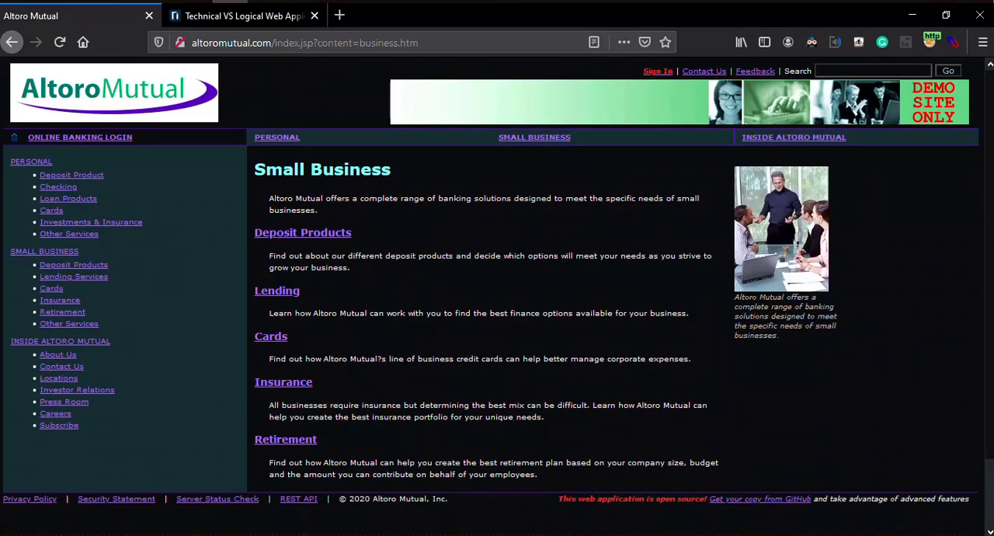
pyautogui.click(266, 2)
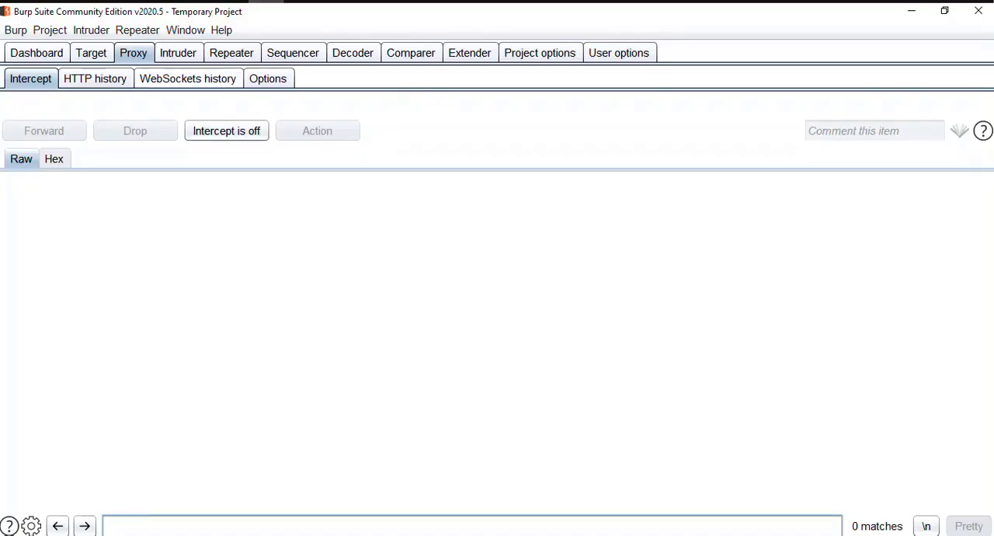
# Disable interception of both client-to-server and server-to-client WebSockets messages in the proxy options.
pyautogui.click(267, 79)
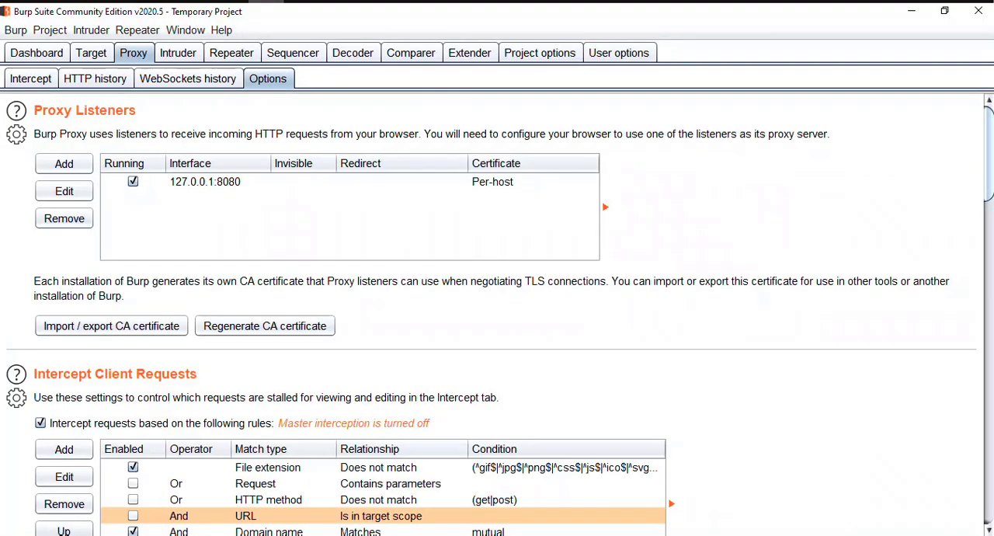
pyautogui.scroll(-12, 497, 311)
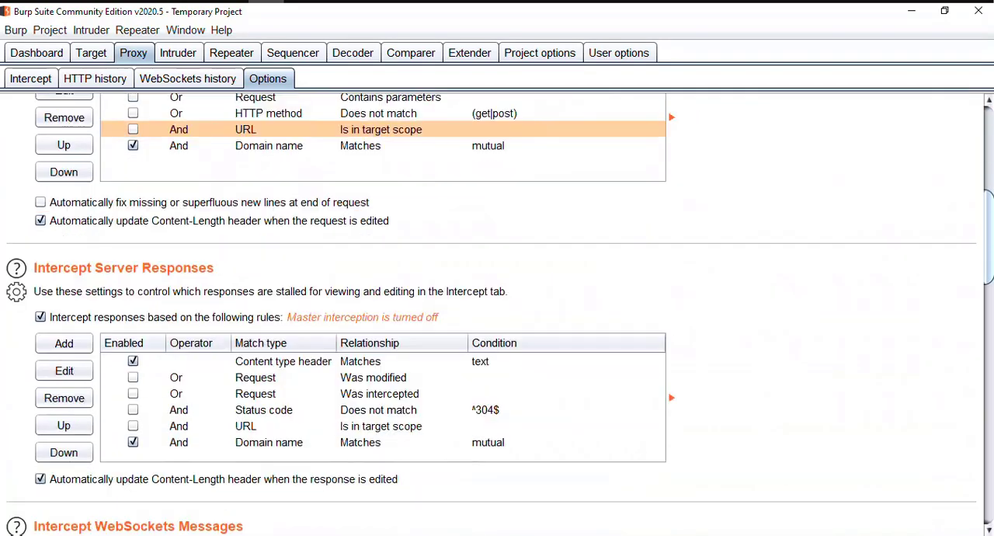
pyautogui.scroll(-4, 64, 233)
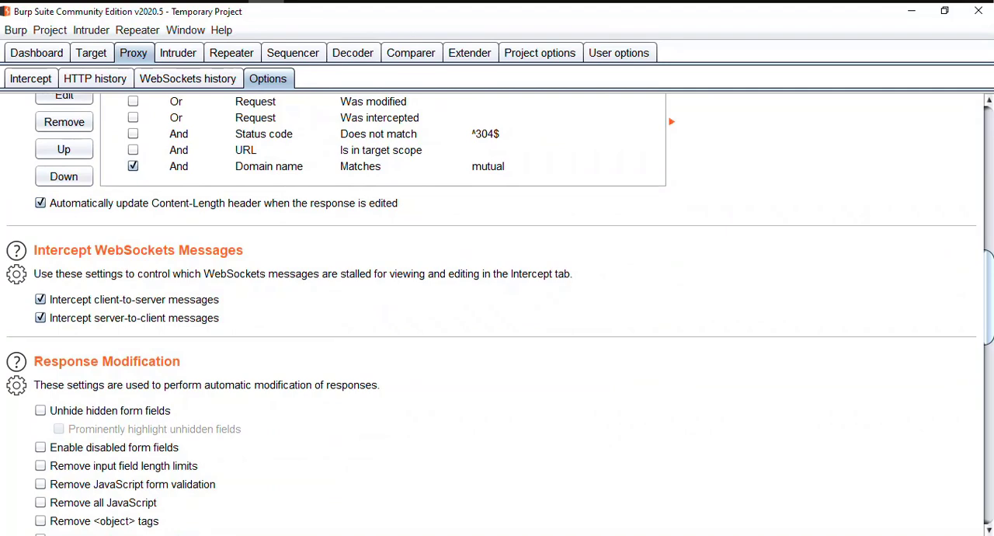
pyautogui.click(41, 299)
pyautogui.click(41, 318)
pyautogui.scroll(5, 497, 310)
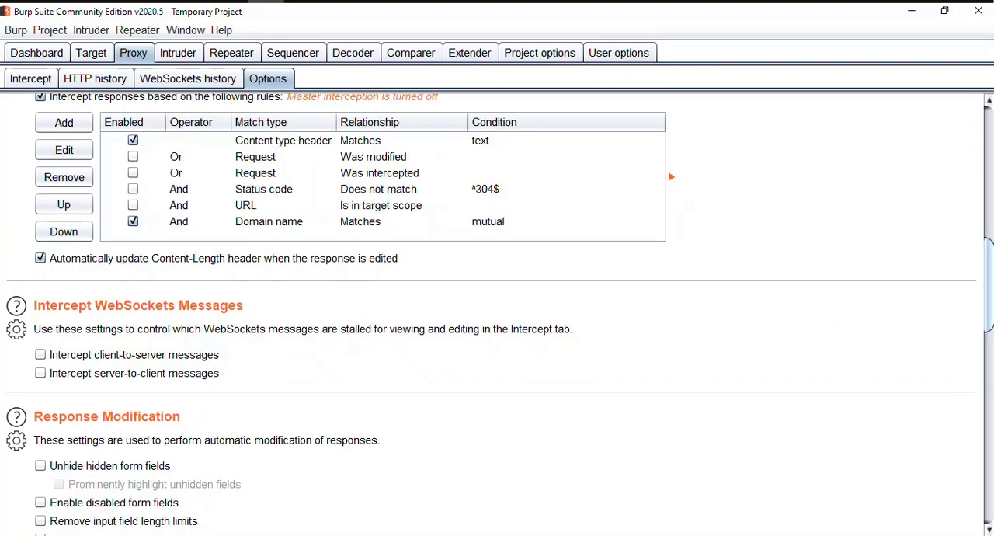
# Turn interception back on, request the Altoro Mutual Sign In page in Firefox and switch to Burp Suite to view the held request.
pyautogui.click(30, 78)
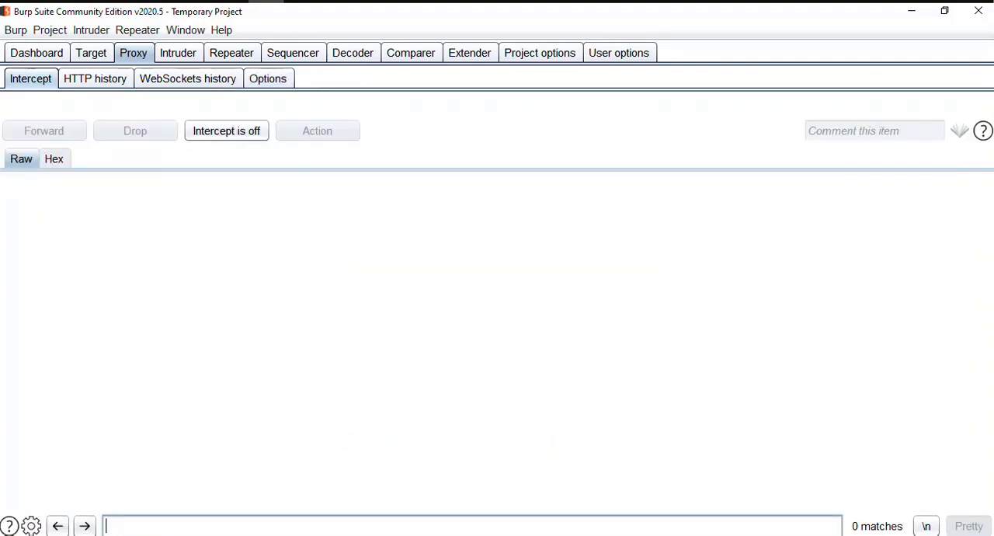
pyautogui.click(227, 130)
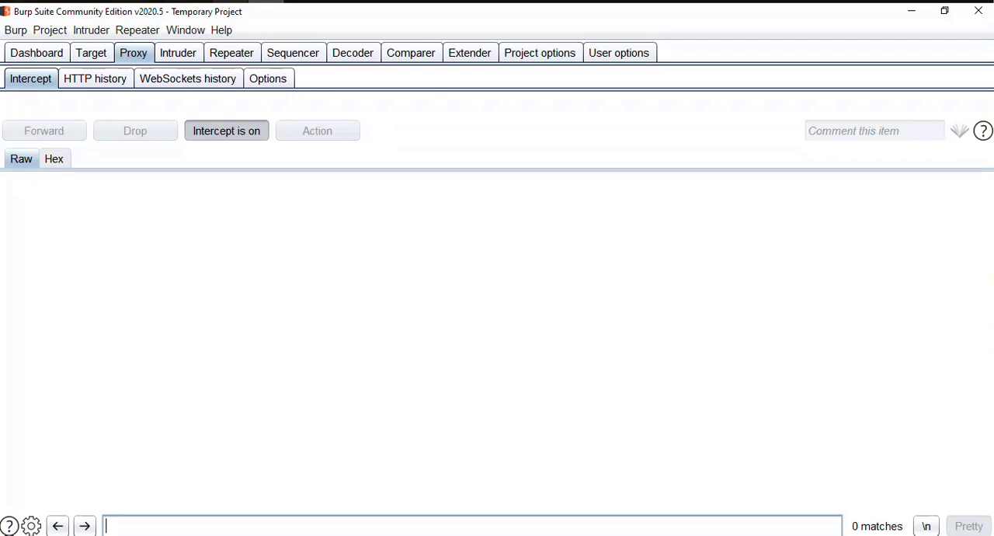
pyautogui.click(230, 1)
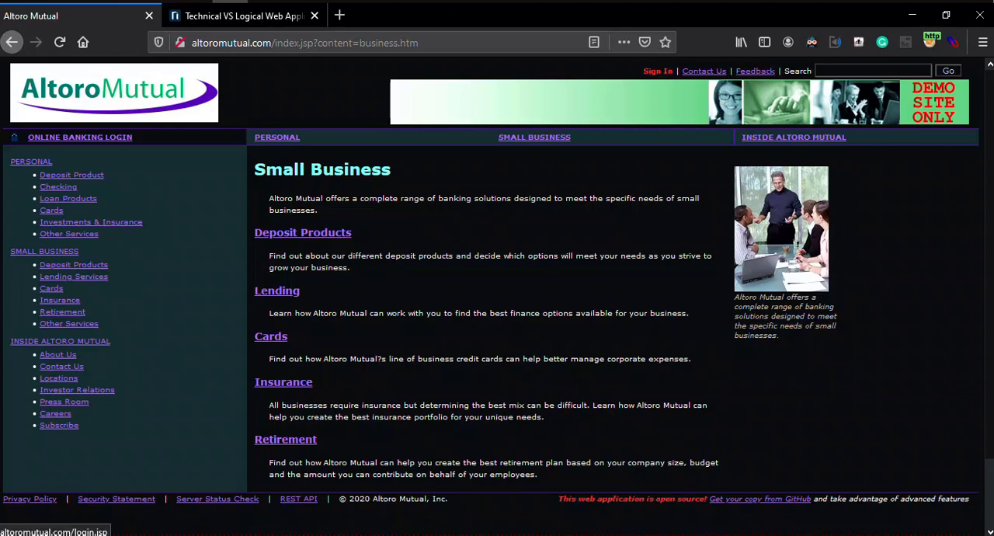
pyautogui.click(658, 71)
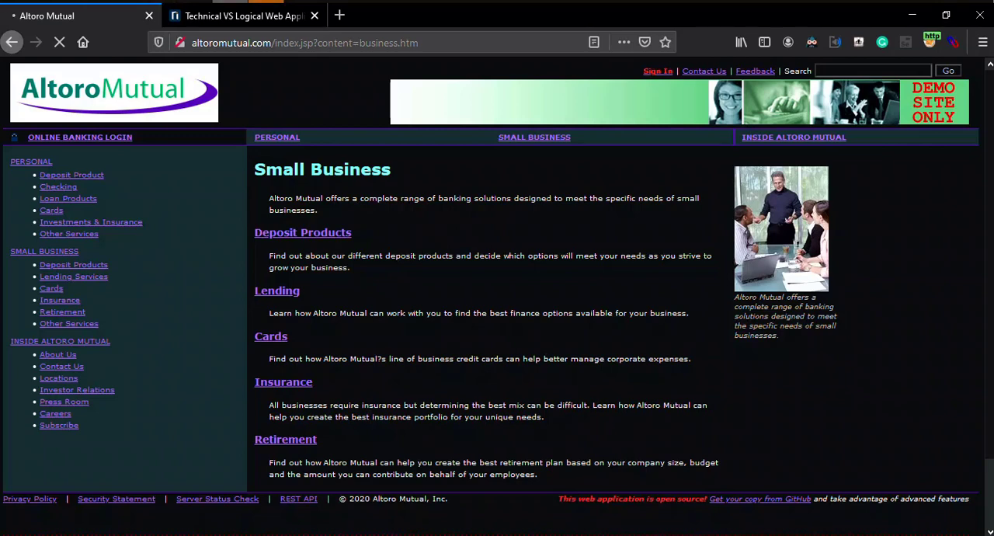
pyautogui.hotkey('alt', 'Tab')
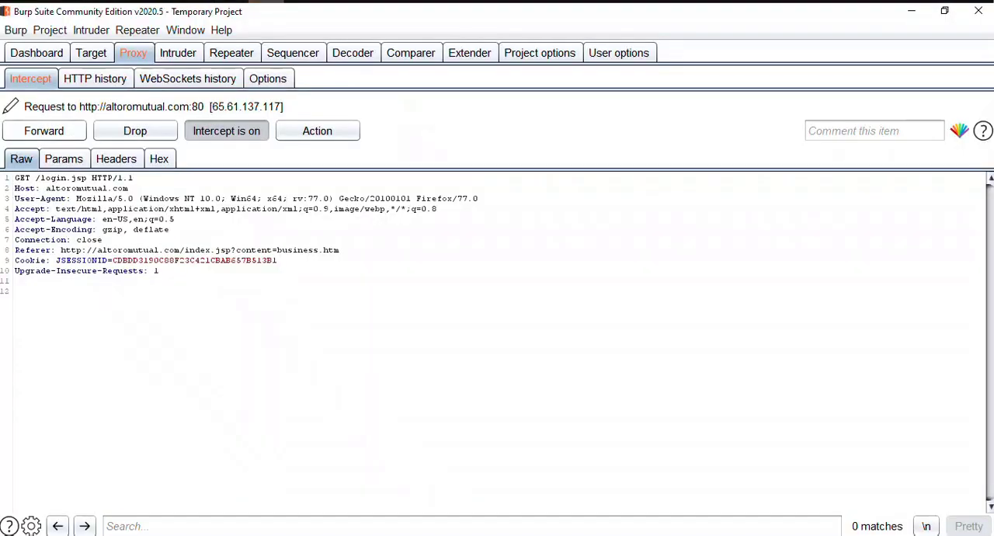
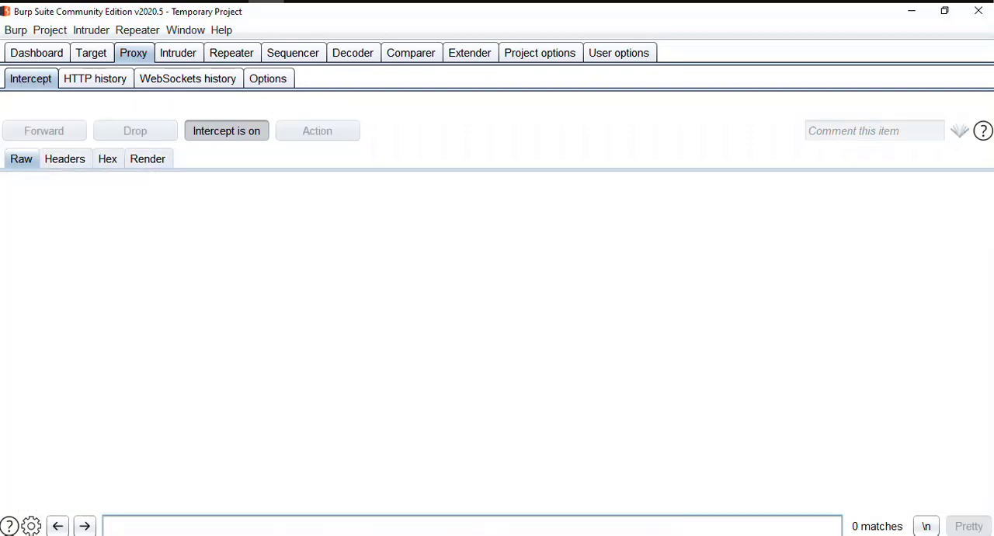
# Turn interception off and switch to Firefox to show the Altoro Mutual Online Banking Login page.
pyautogui.click(226, 131)
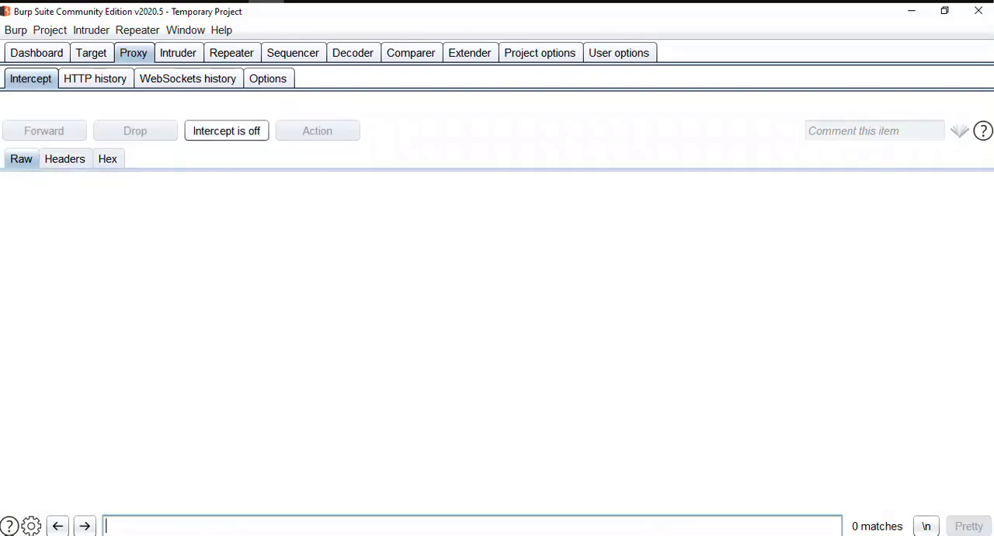
pyautogui.click(229, 2)
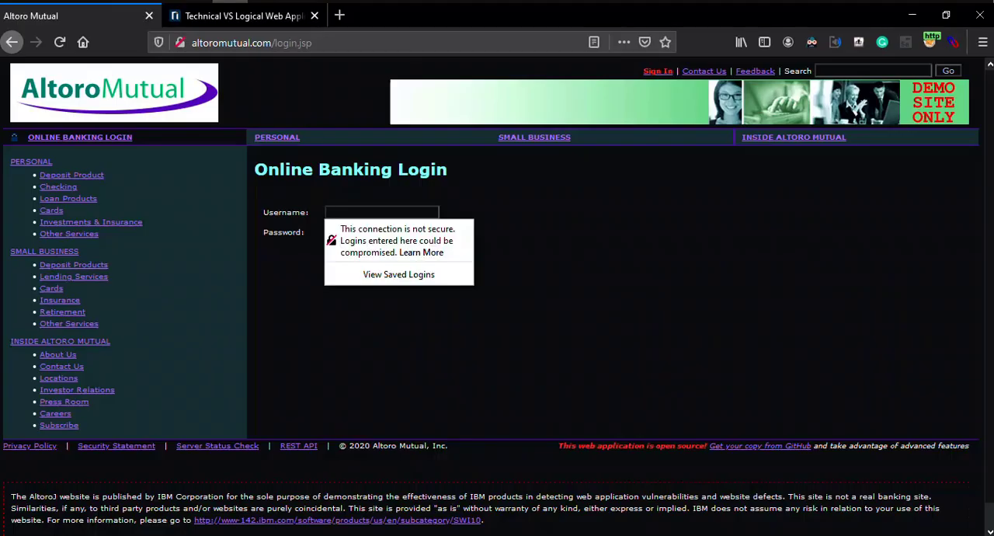
pyautogui.press('Escape')
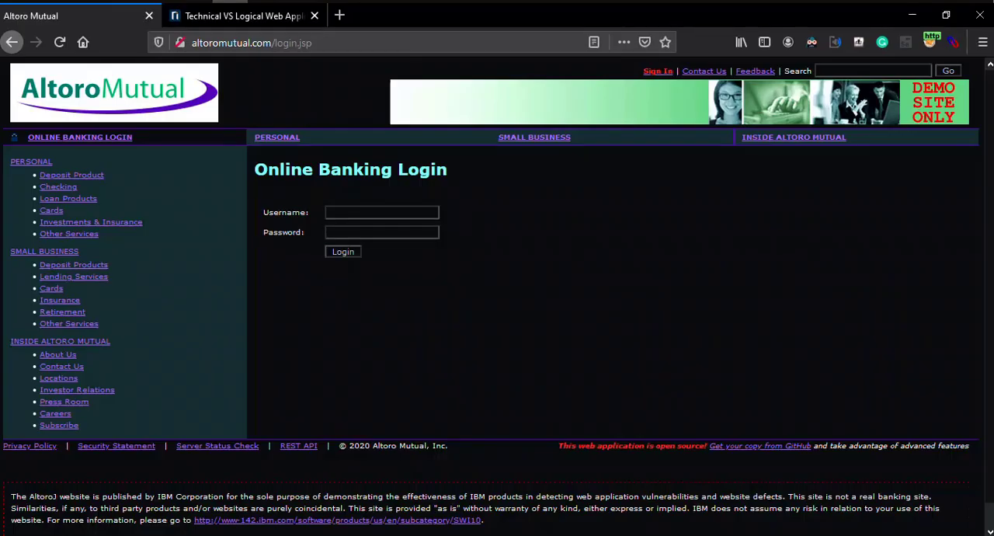
# Enter admin as the username in the Online Banking Login form and move on to the password field.
pyautogui.click(381, 212)
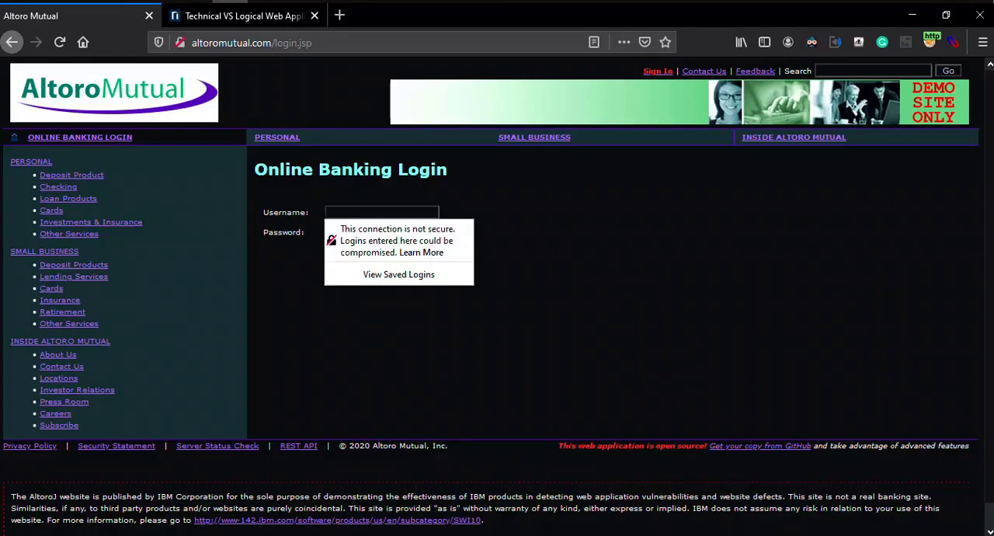
pyautogui.press('Escape')
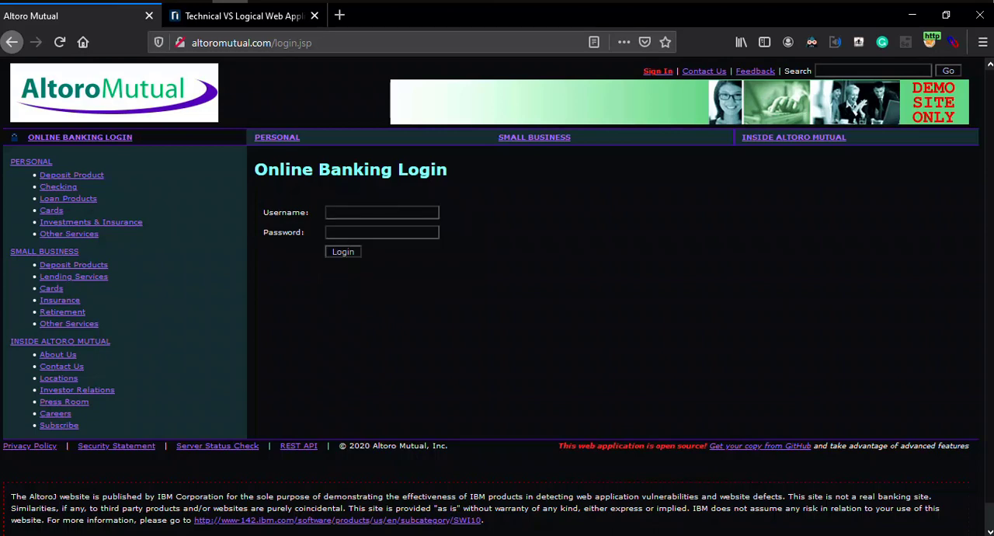
pyautogui.write('1234')
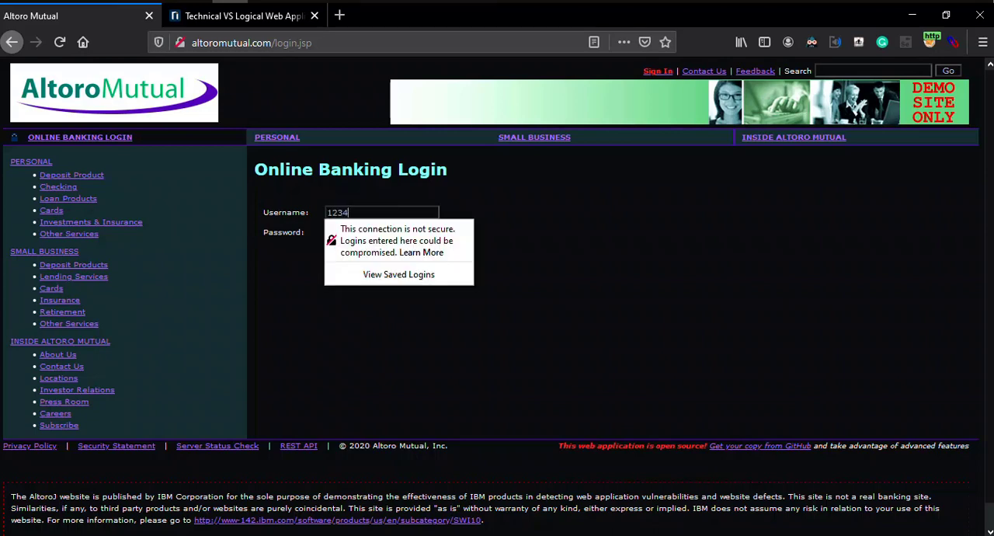
pyautogui.press('BackSpace')
pyautogui.press('BackSpace')
pyautogui.press('BackSpace')
pyautogui.press('BackSpace')
pyautogui.write('admin')
pyautogui.press('Tab')
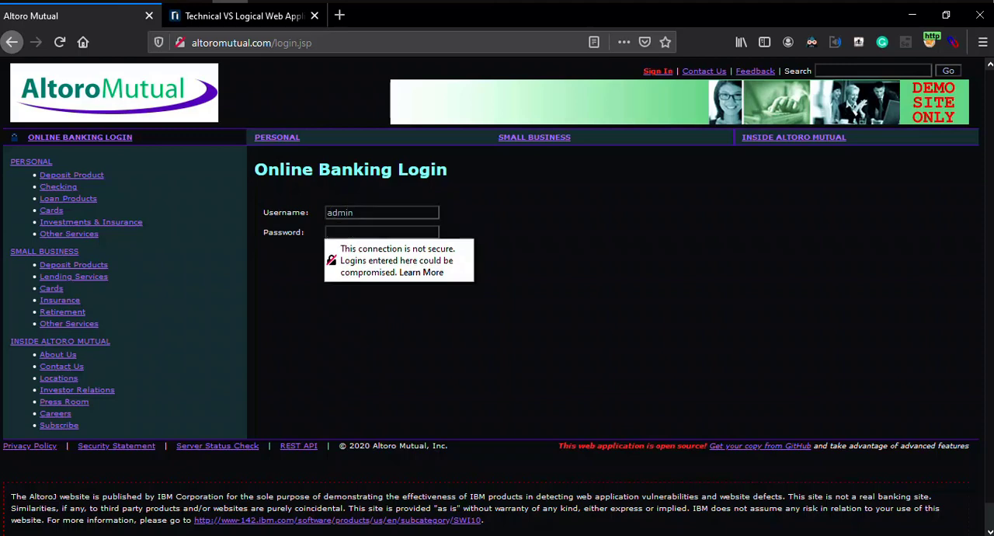
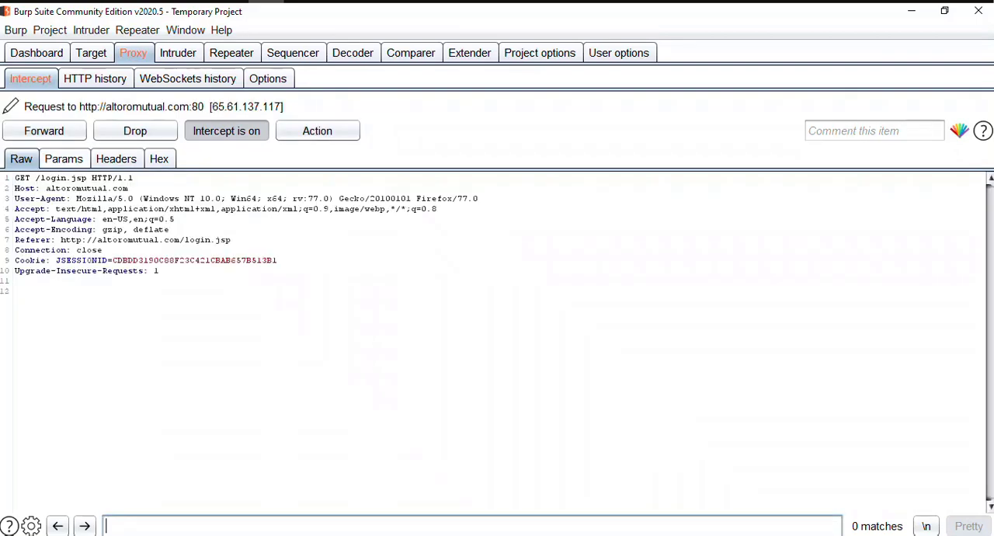
# Forward the intercepted GET request for /login.jsp and view its intercepted response as a rendered page.
pyautogui.click(45, 131)
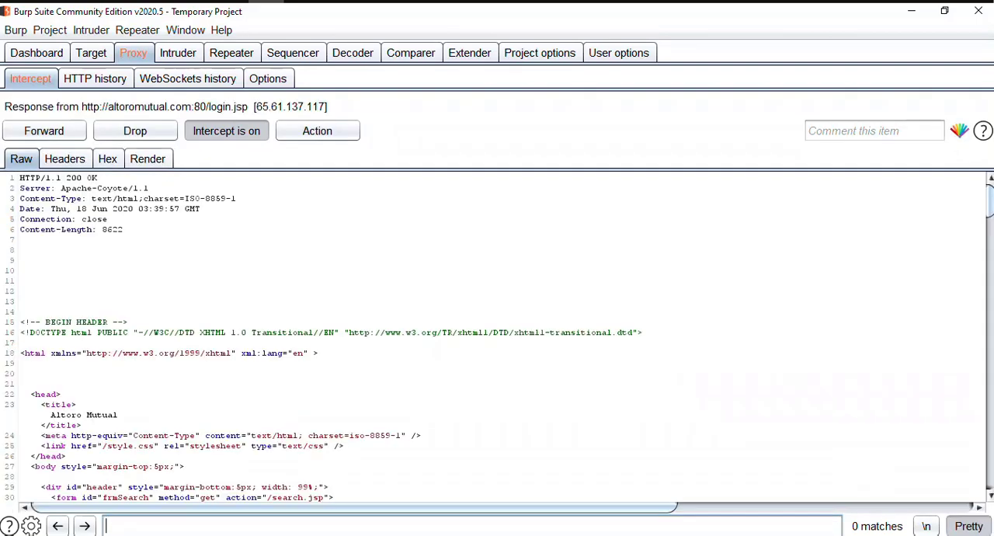
pyautogui.click(148, 159)
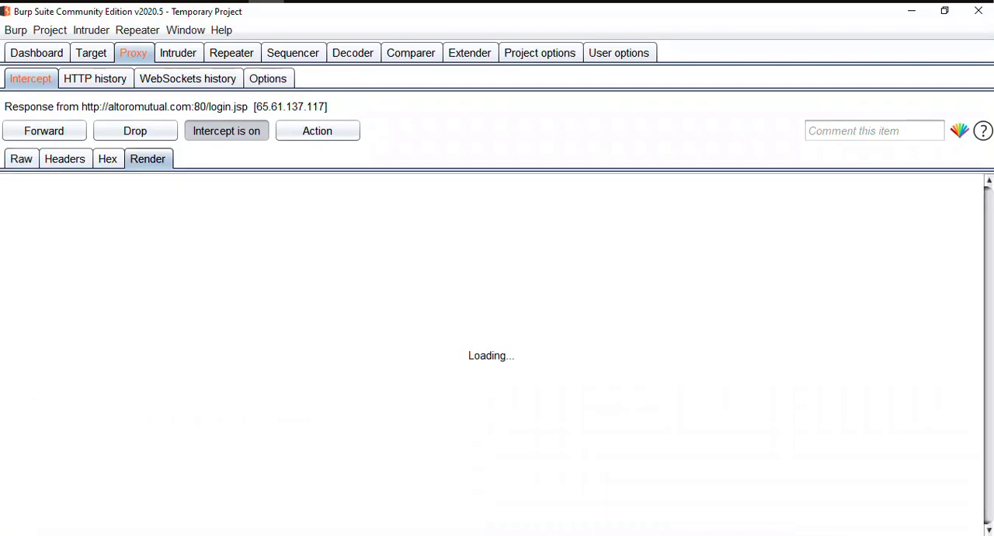
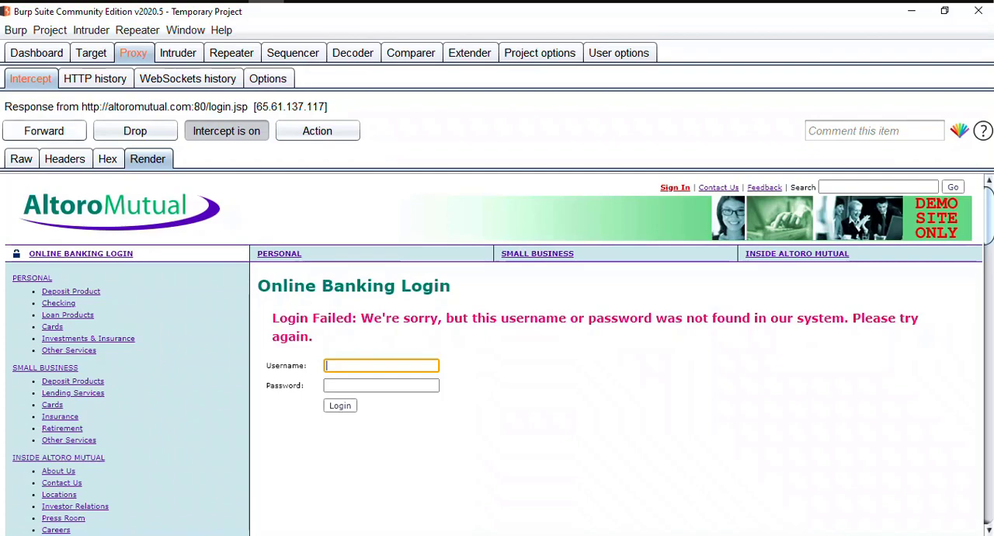
# Show the intercepted /login.jsp response in raw form, then release it by switching interception off and back on.
pyautogui.click(21, 159)
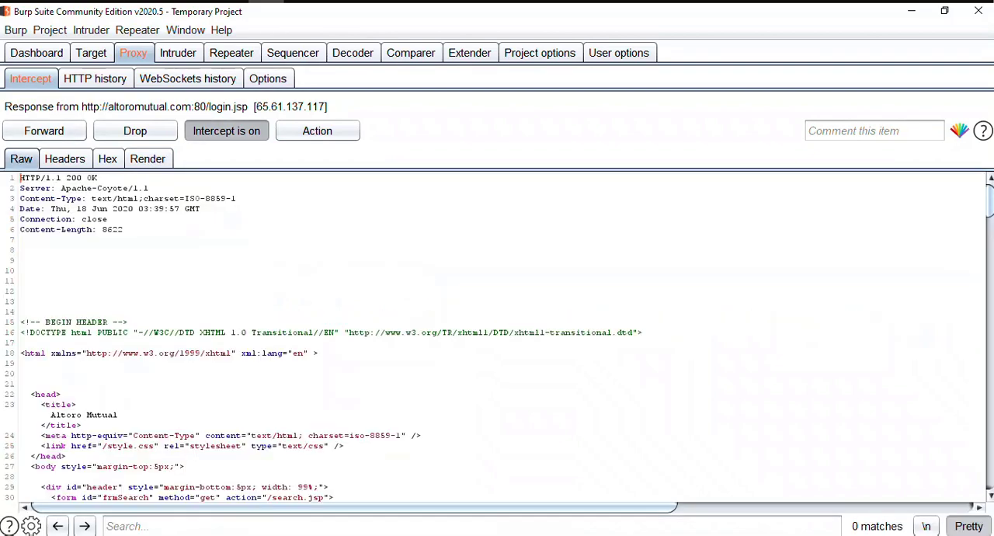
pyautogui.click(226, 130)
pyautogui.click(226, 130)
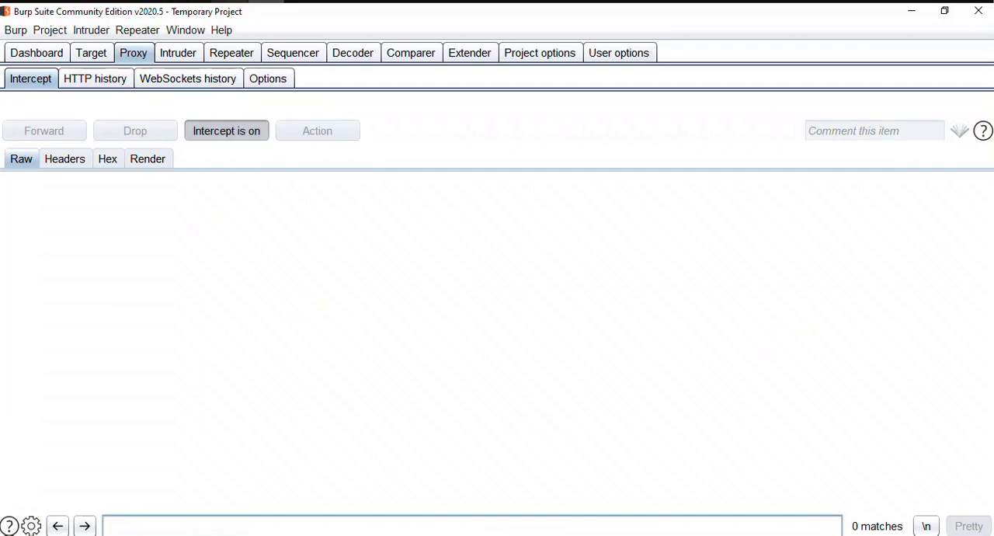
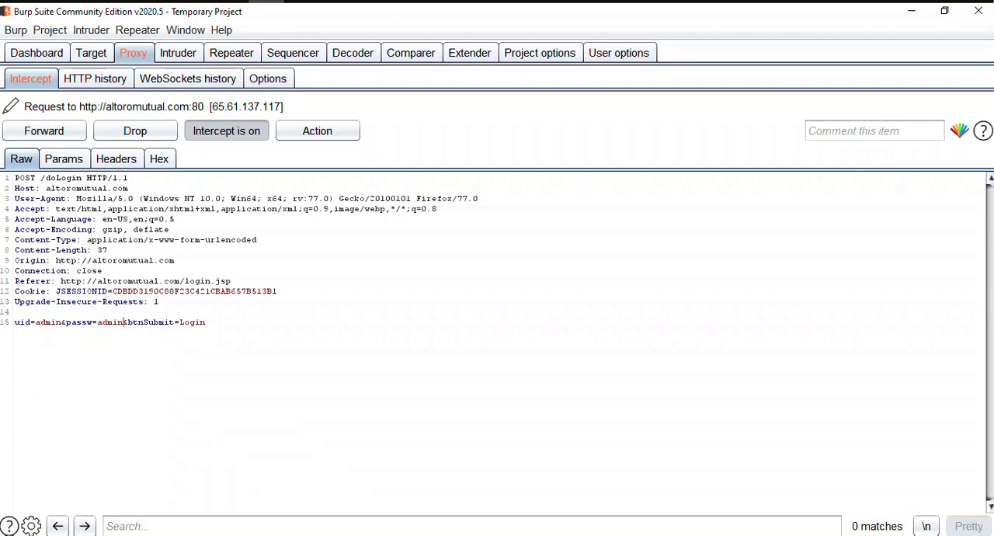
pyautogui.press('Down')
pyautogui.press('Down')
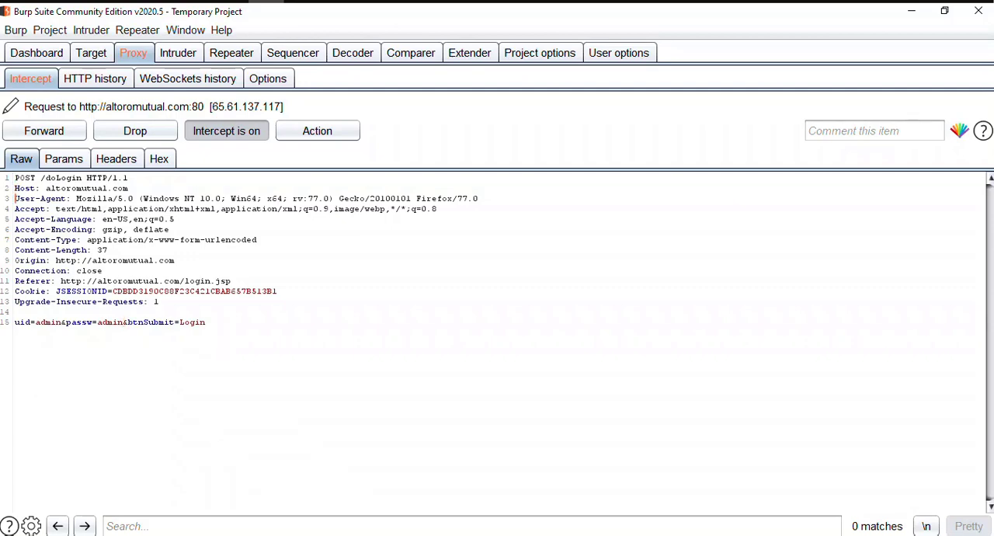
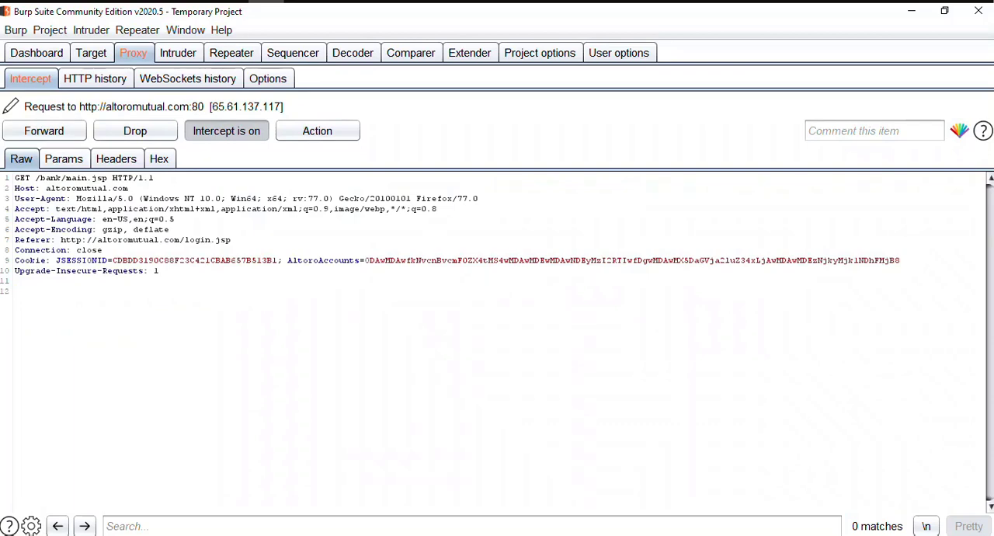
# Forward the intercepted GET request for /bank/main.jsp and look over the start of its response.
pyautogui.hotkey('ctrl', 'f')
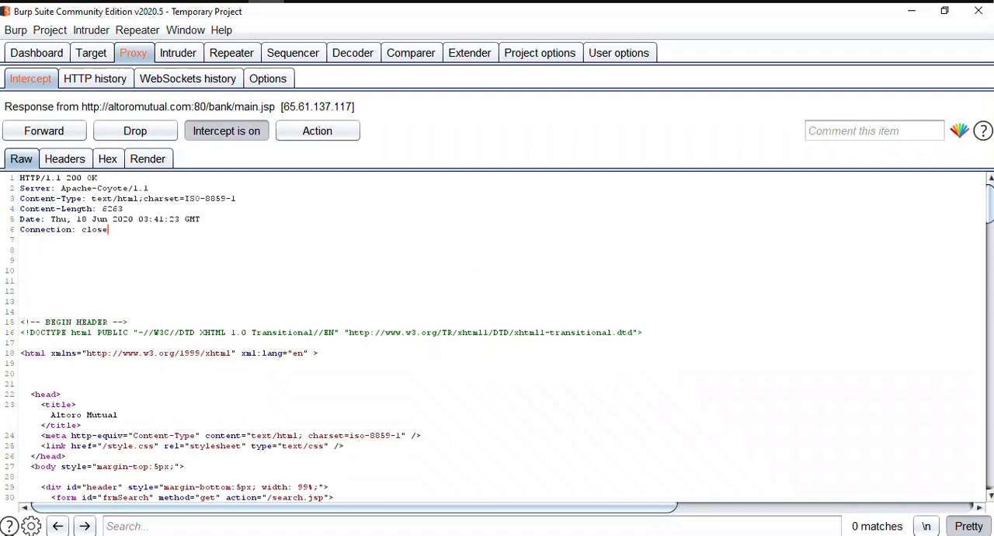
pyautogui.scroll(-2, 497, 338)
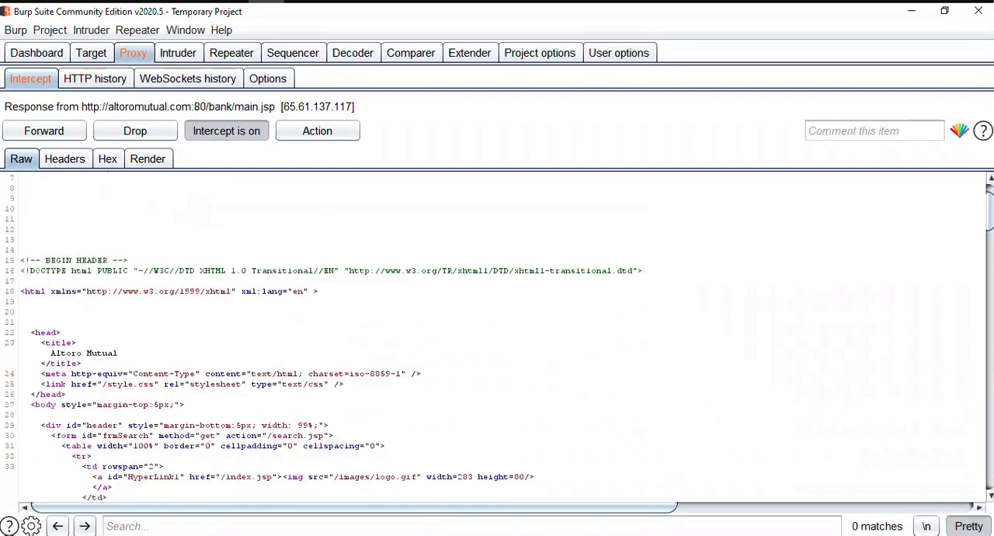
pyautogui.scroll(2, 497, 338)
# Copy the HTML body of the /bank/main.jsp response, from below the Connection header to the end, and clear the selection.
pyautogui.click(21, 178)
pyautogui.press('Down')
pyautogui.press('Down')
pyautogui.press('Down')
pyautogui.press('Down')
pyautogui.press('Down')
pyautogui.press('Down')
pyautogui.press('Down')
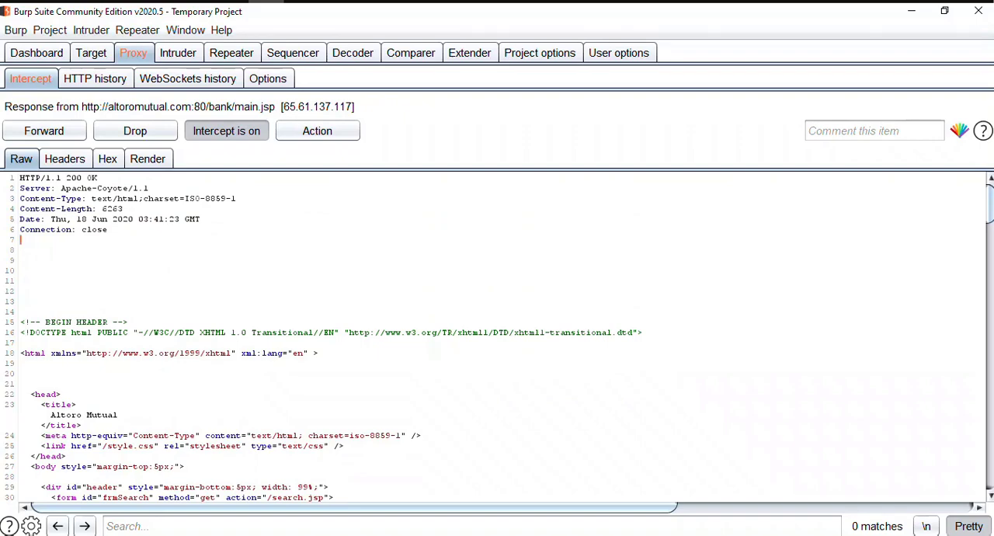
pyautogui.hotkey('ctrl', 'shift', 'End')
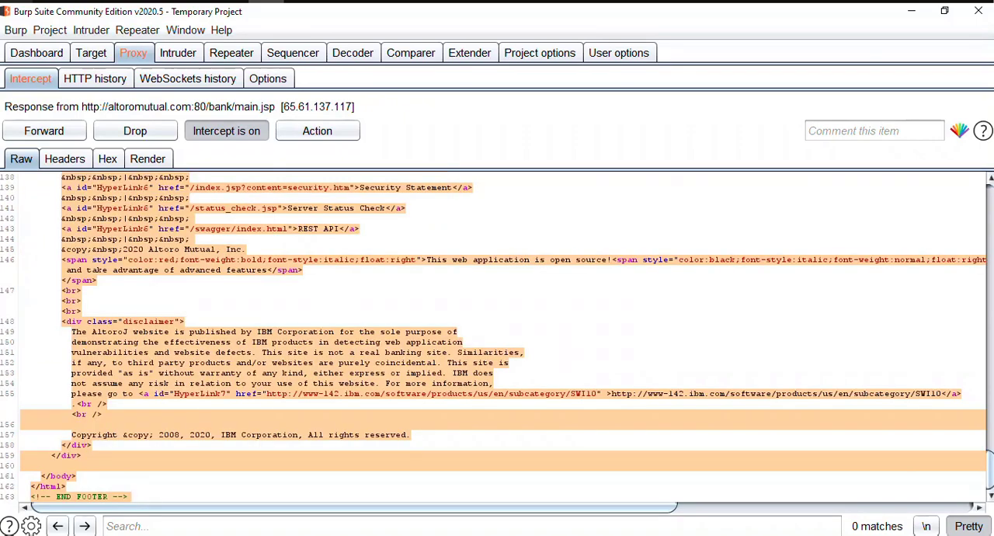
pyautogui.rightClick(189, 263)
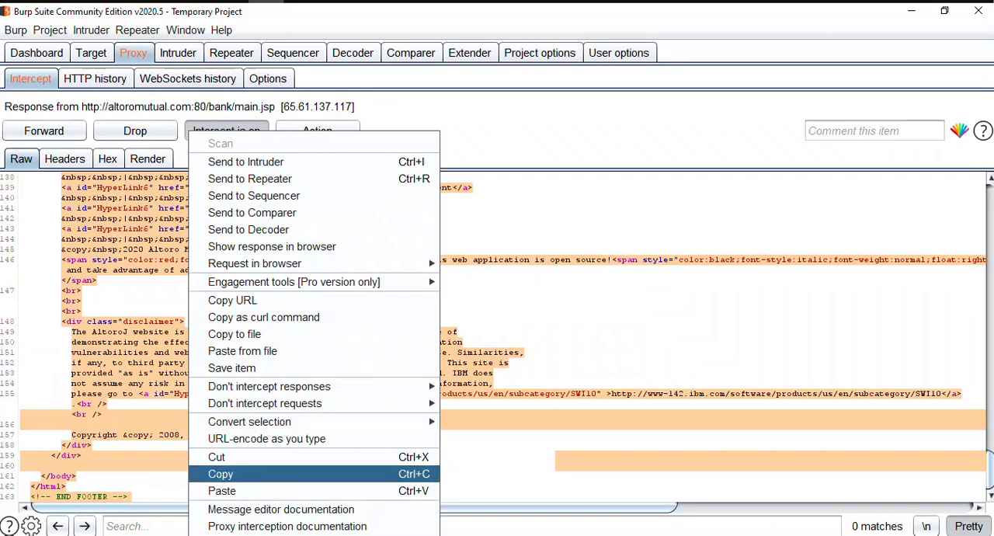
pyautogui.click(233, 474)
pyautogui.click(109, 404)
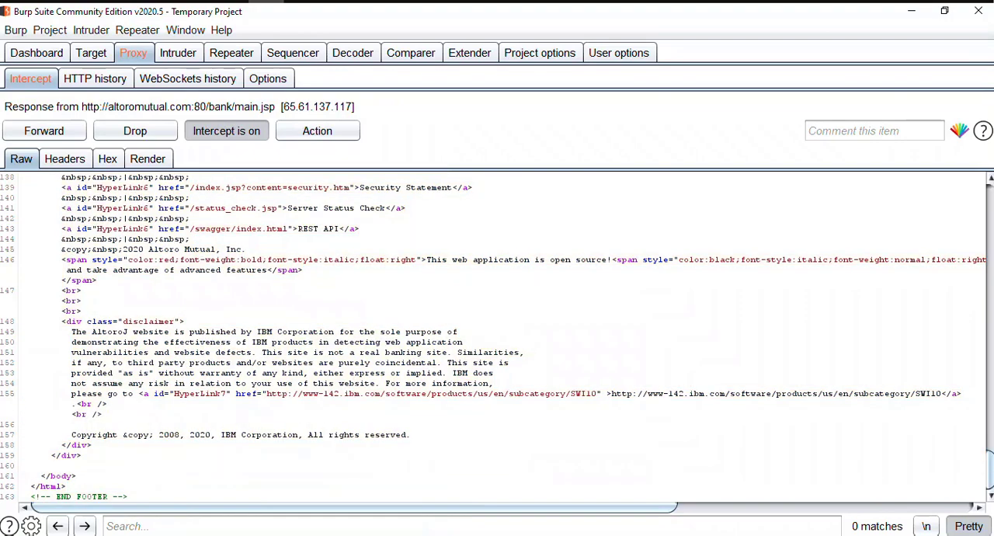
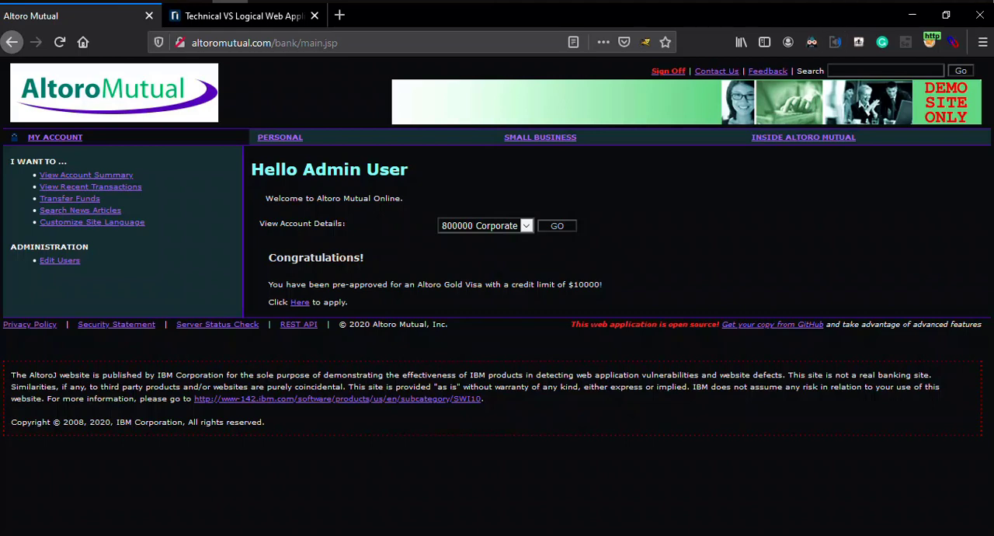
# Sign off from the Altoro Mutual admin session and open the Online Banking Login page again.
pyautogui.click(668, 70)
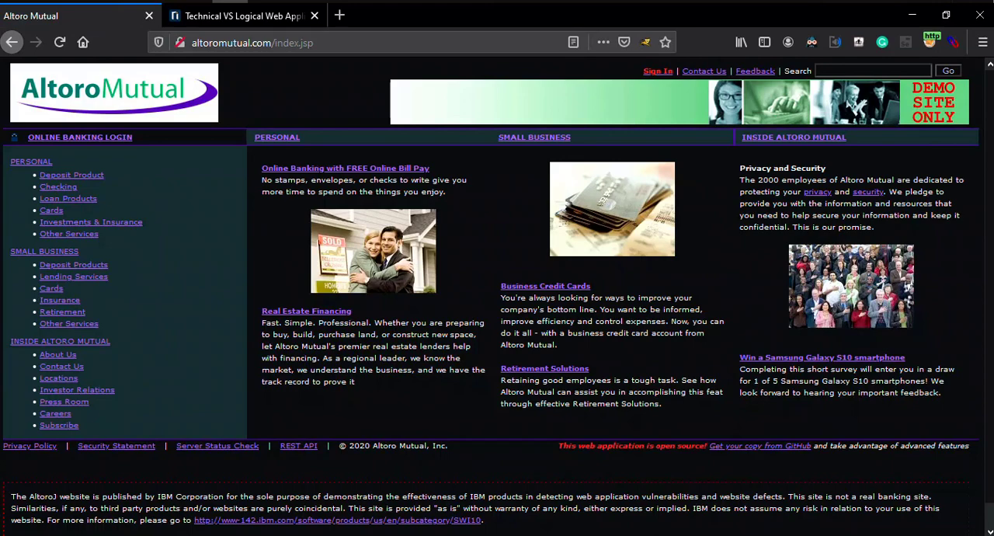
pyautogui.click(657, 71)
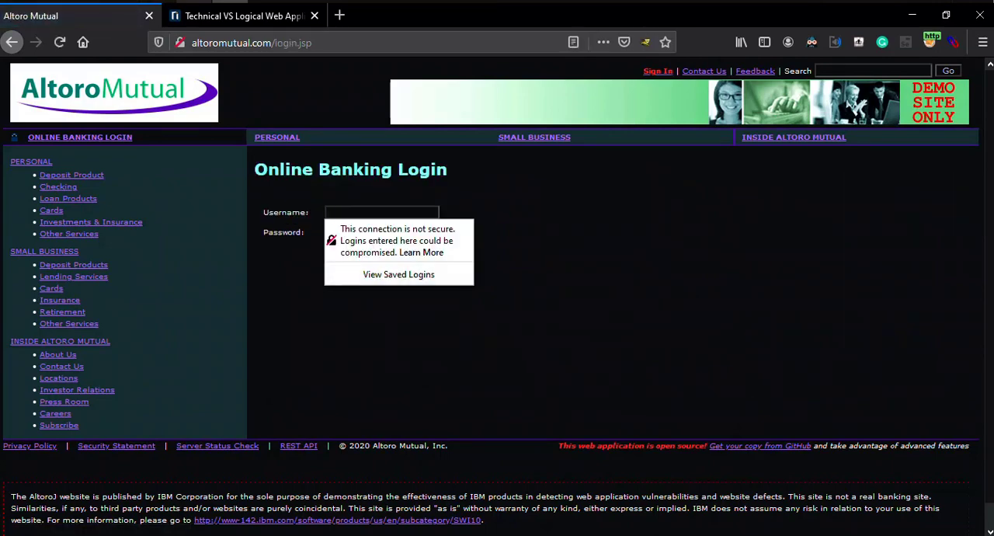
# Switch to Burp Suite and turn on proxy interception.
pyautogui.hotkey('alt', 'Tab')
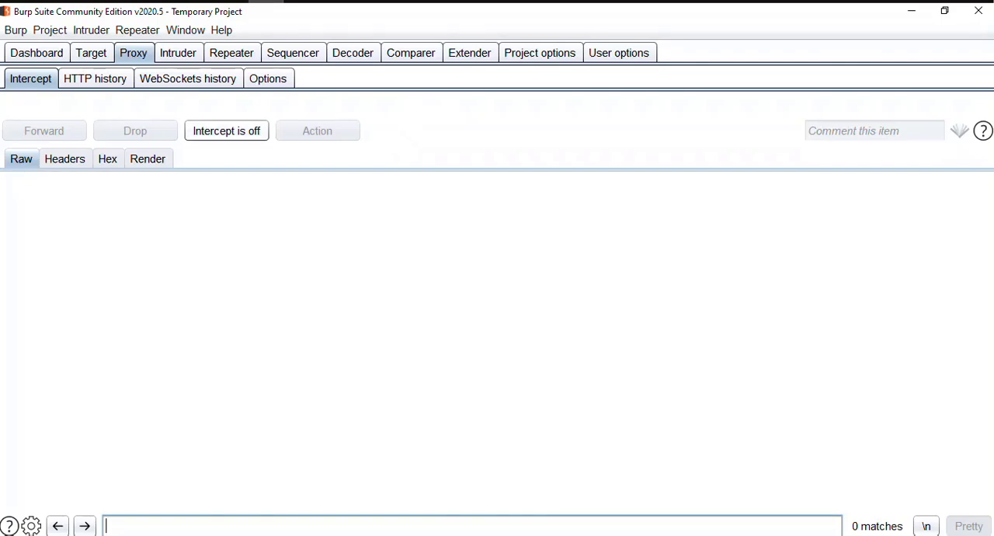
pyautogui.click(226, 131)
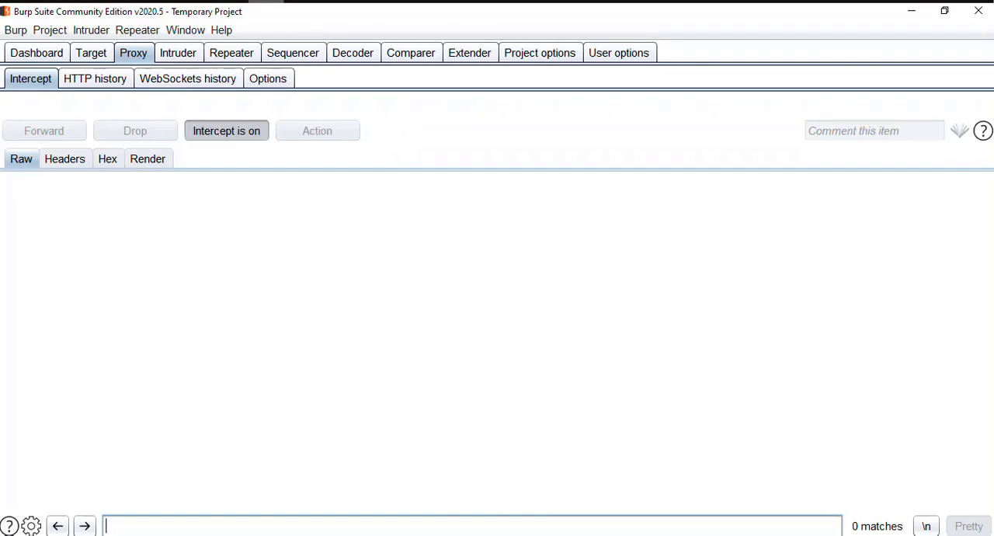
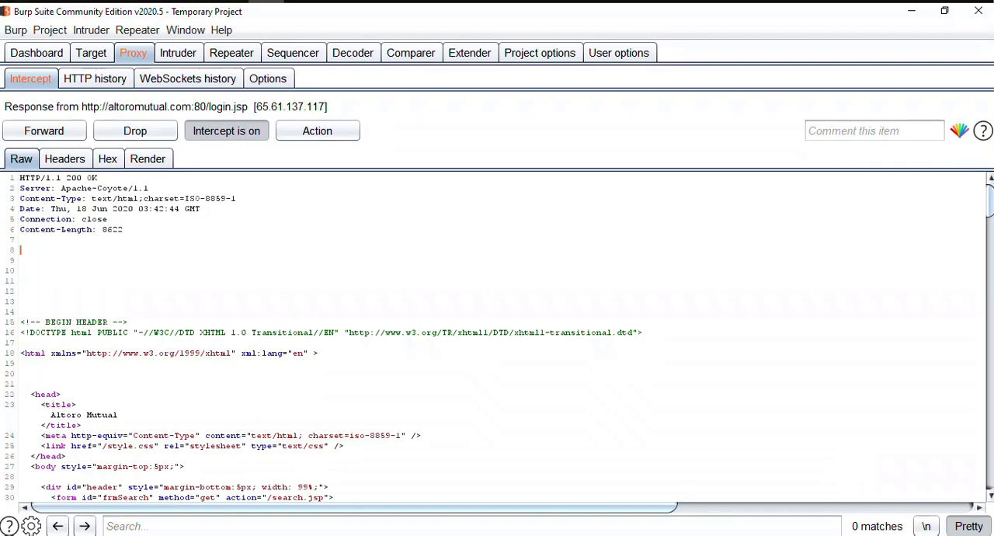
# Display the intercepted login.jsp response as a rendered page.
pyautogui.click(147, 159)
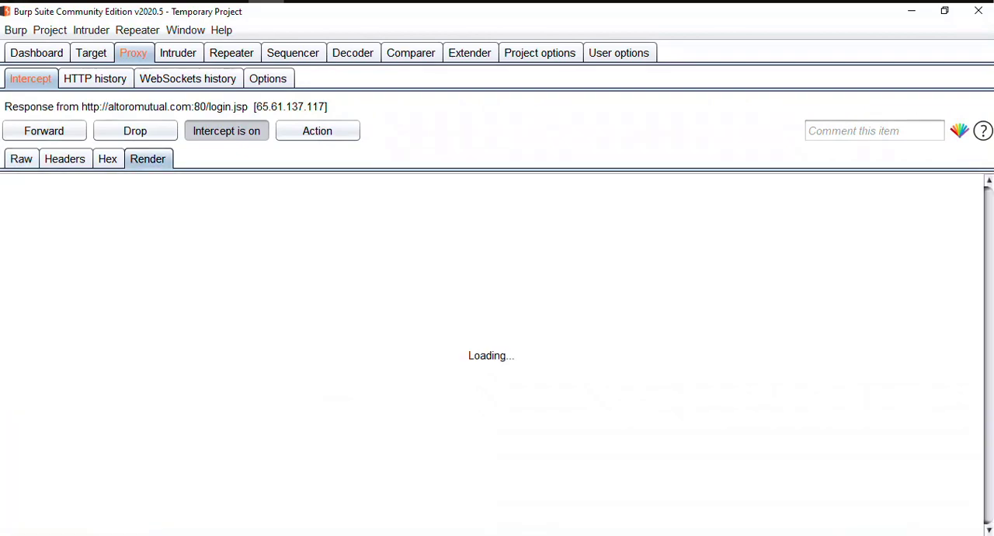
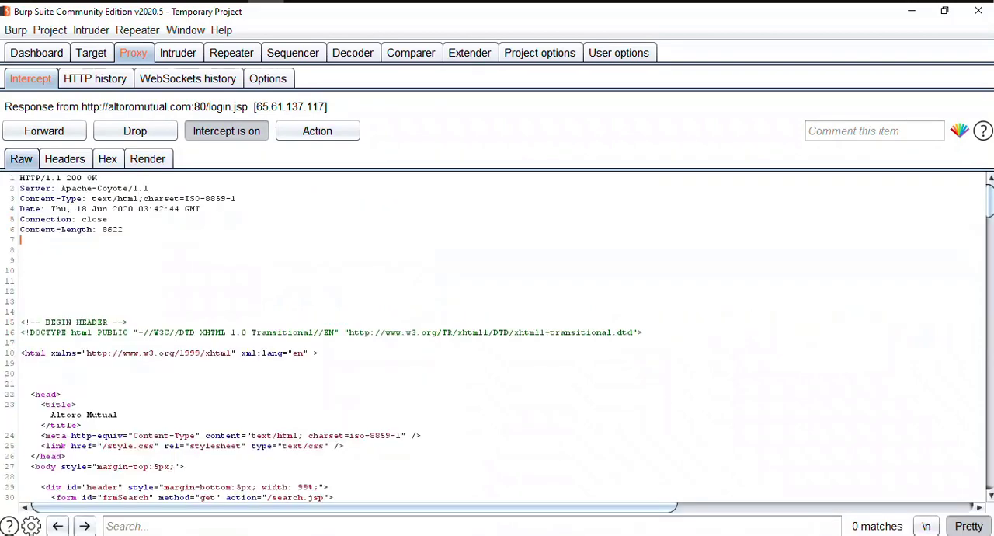
# Replace the entire raw content of the intercepted login.jsp response with the previously copied response.
pyautogui.hotkey('ctrl', 'a')
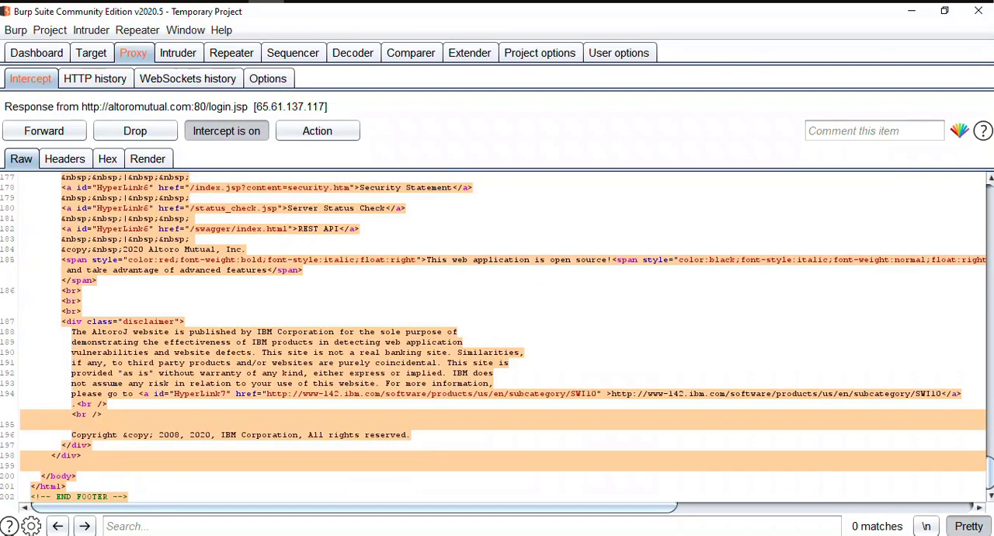
pyautogui.hotkey('ctrl', 'v')
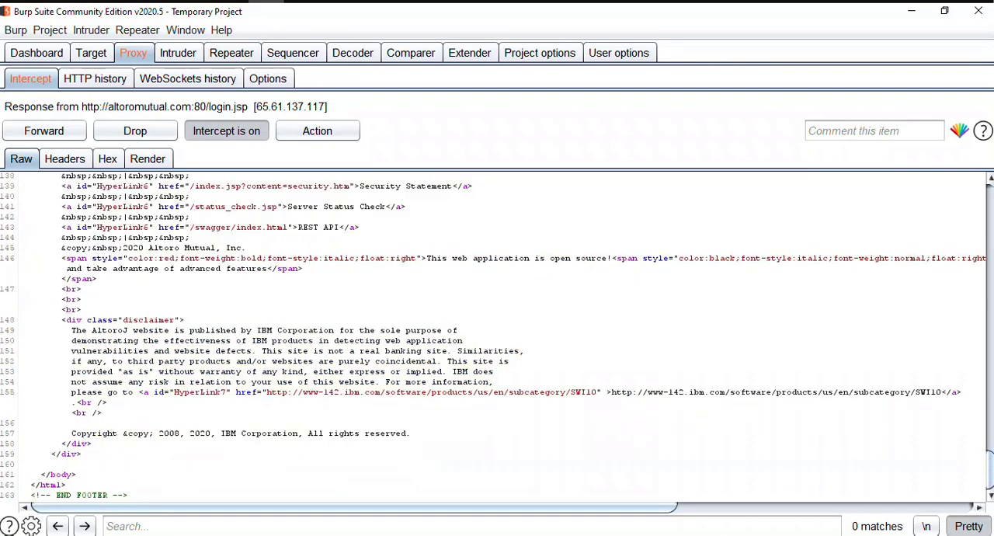
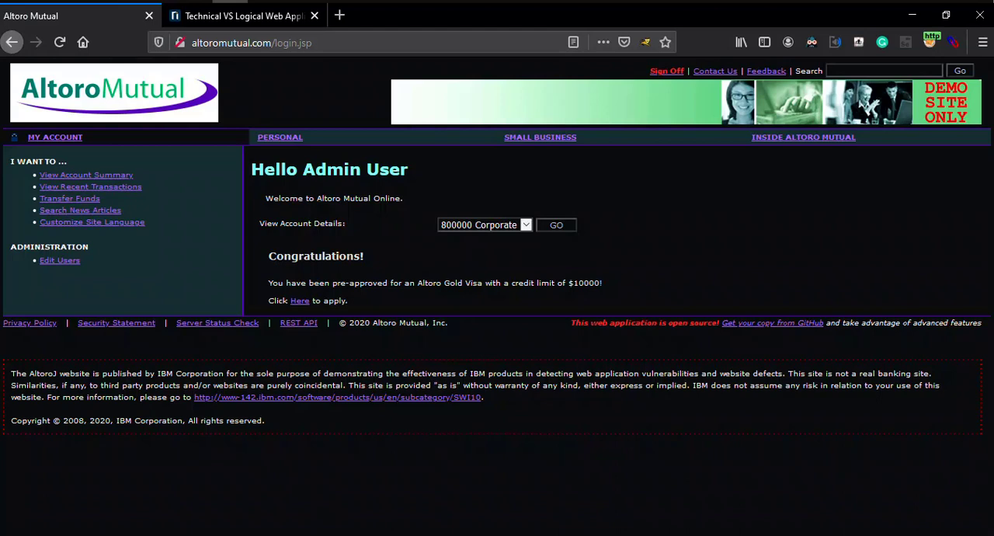
pyautogui.moveTo(411, 169); pyautogui.dragTo(251, 169)
pyautogui.click(263, 172)
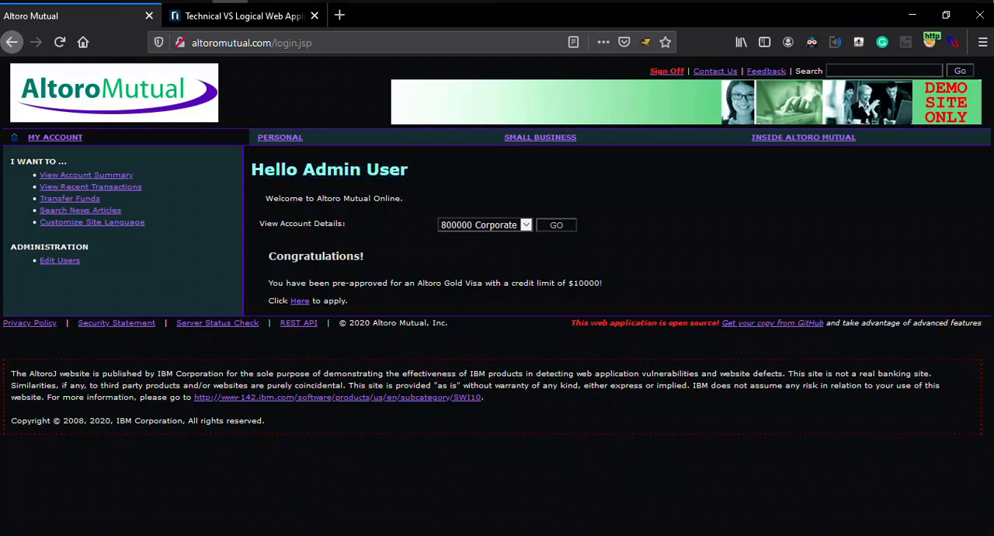